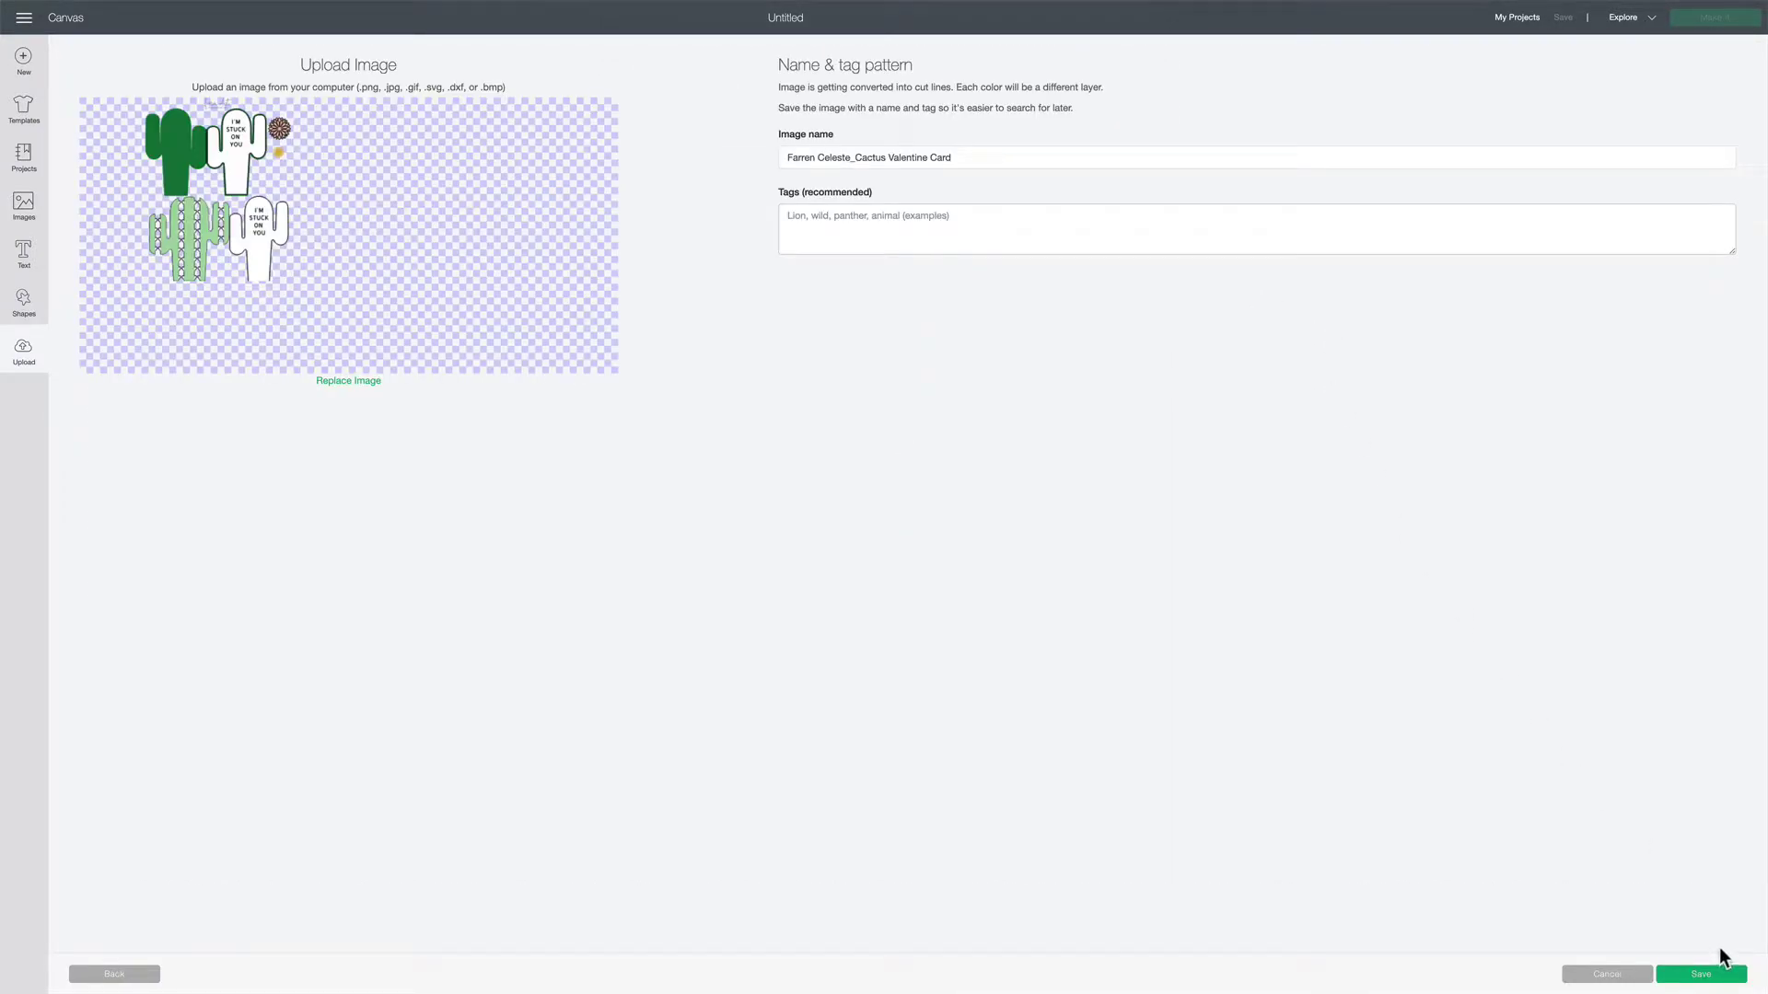
Save the uploaded Cactus Valentine Card vector image and insert it onto the canvas
{"action": "left_click", "coordinate": [1720, 974]}
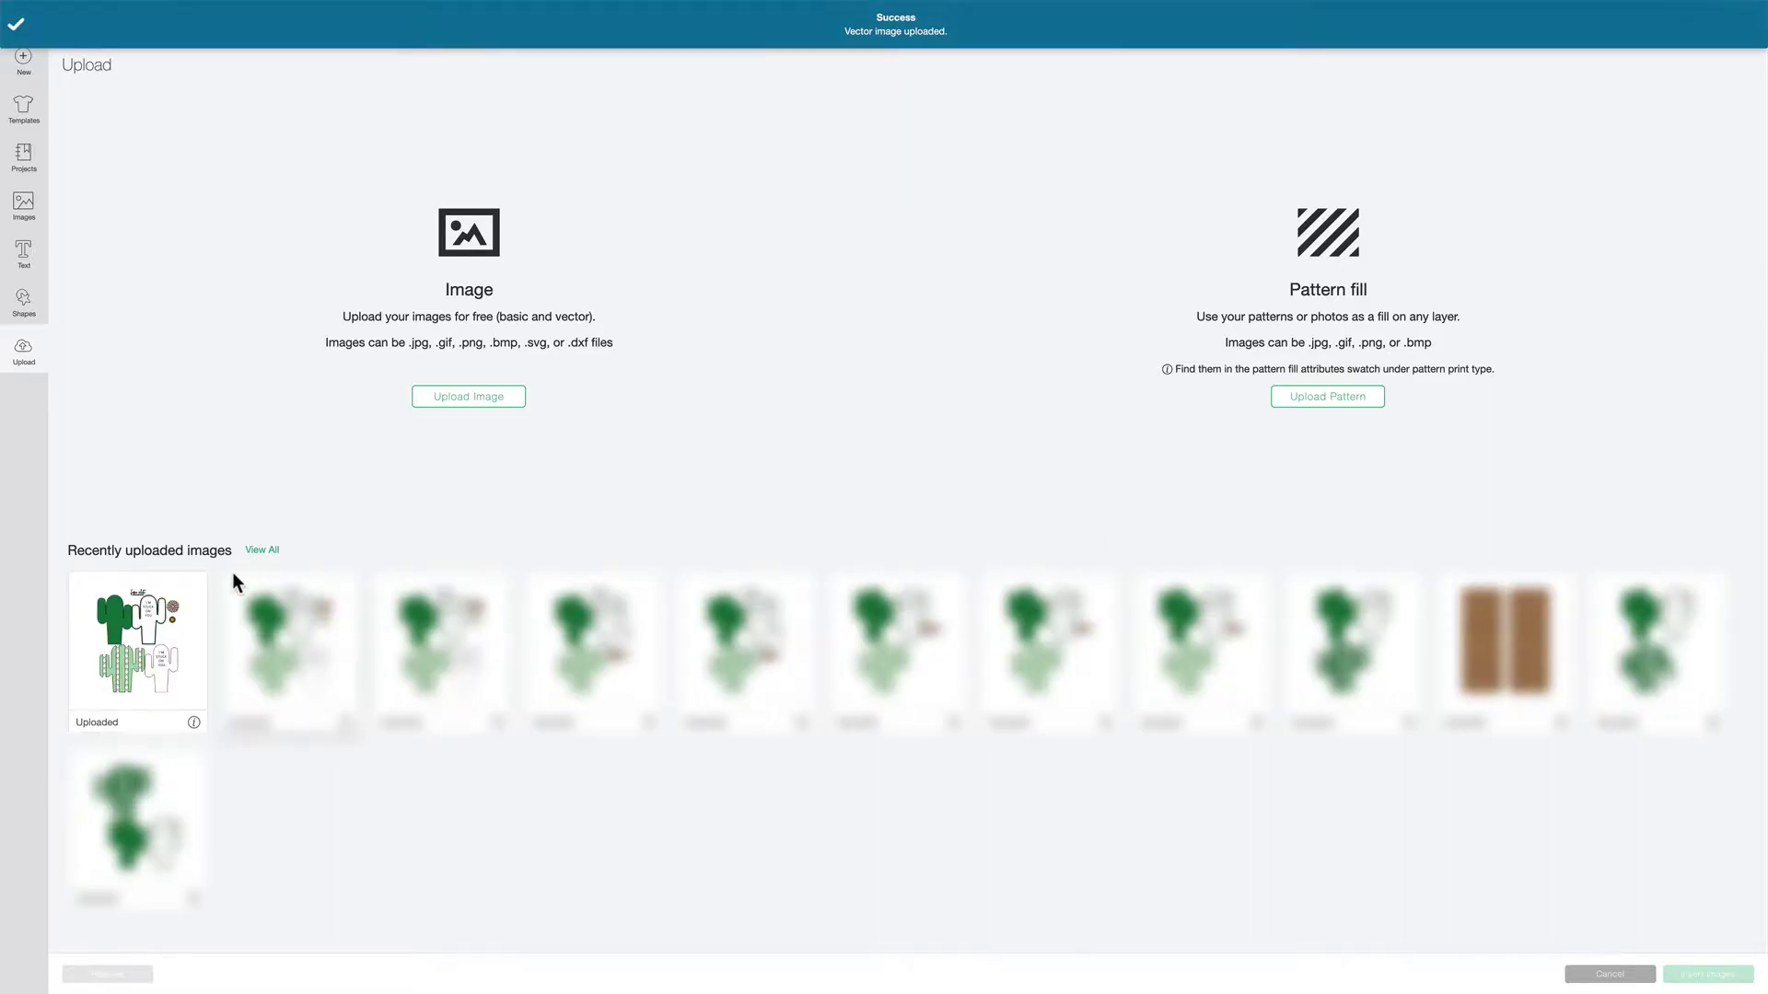
{"action": "left_click", "coordinate": [180, 620]}
{"action": "left_click", "coordinate": [1738, 978]}
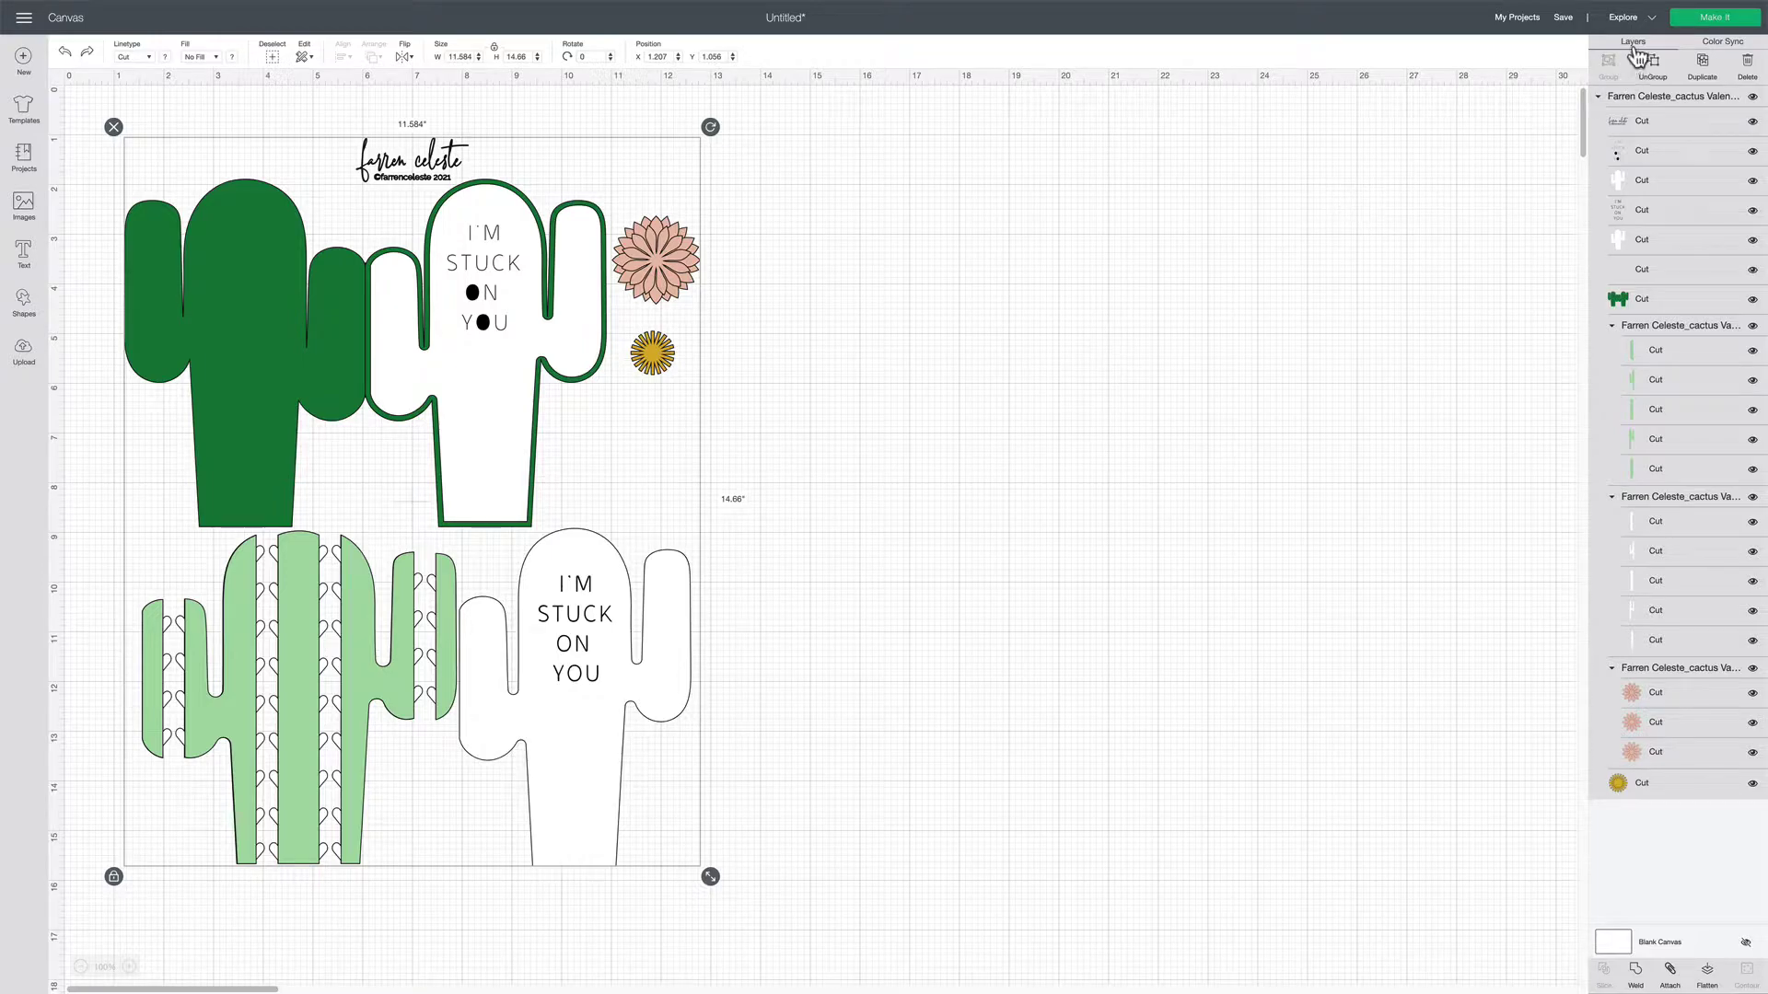
Ungroup the inserted card design and hide its designer signature layer
{"action": "left_click", "coordinate": [1655, 72]}
{"action": "left_click", "coordinate": [451, 153]}
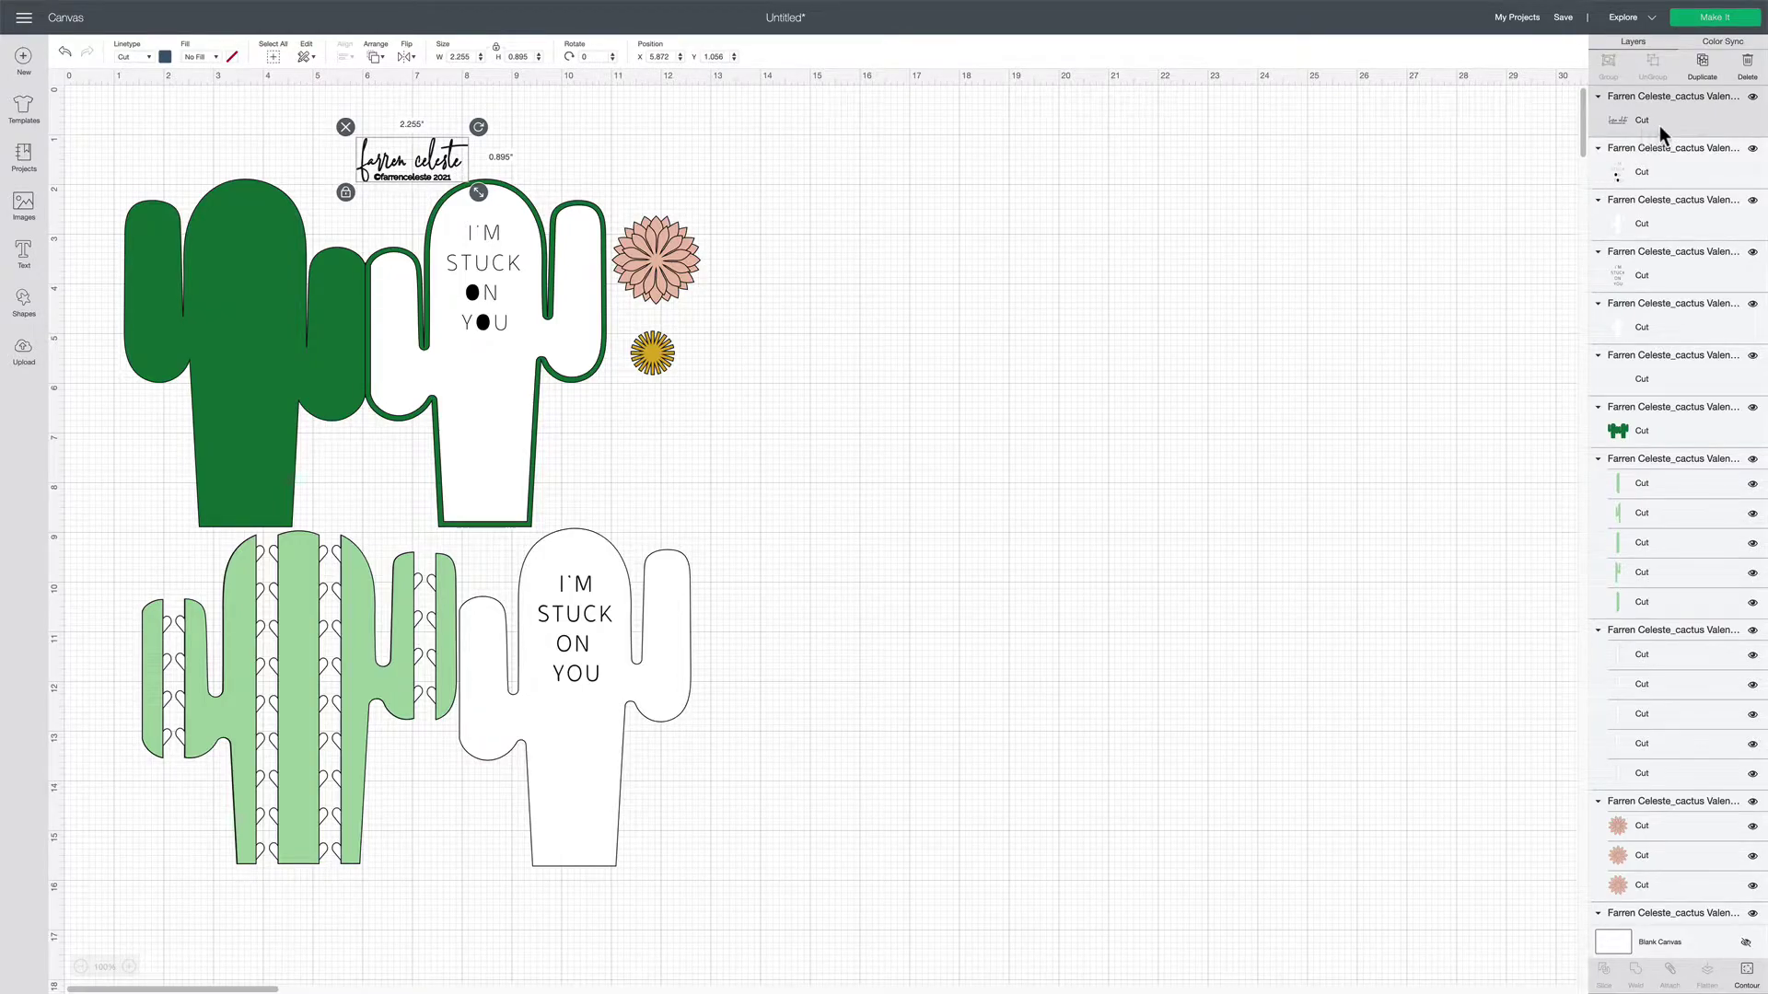
{"action": "left_click", "coordinate": [1753, 97]}
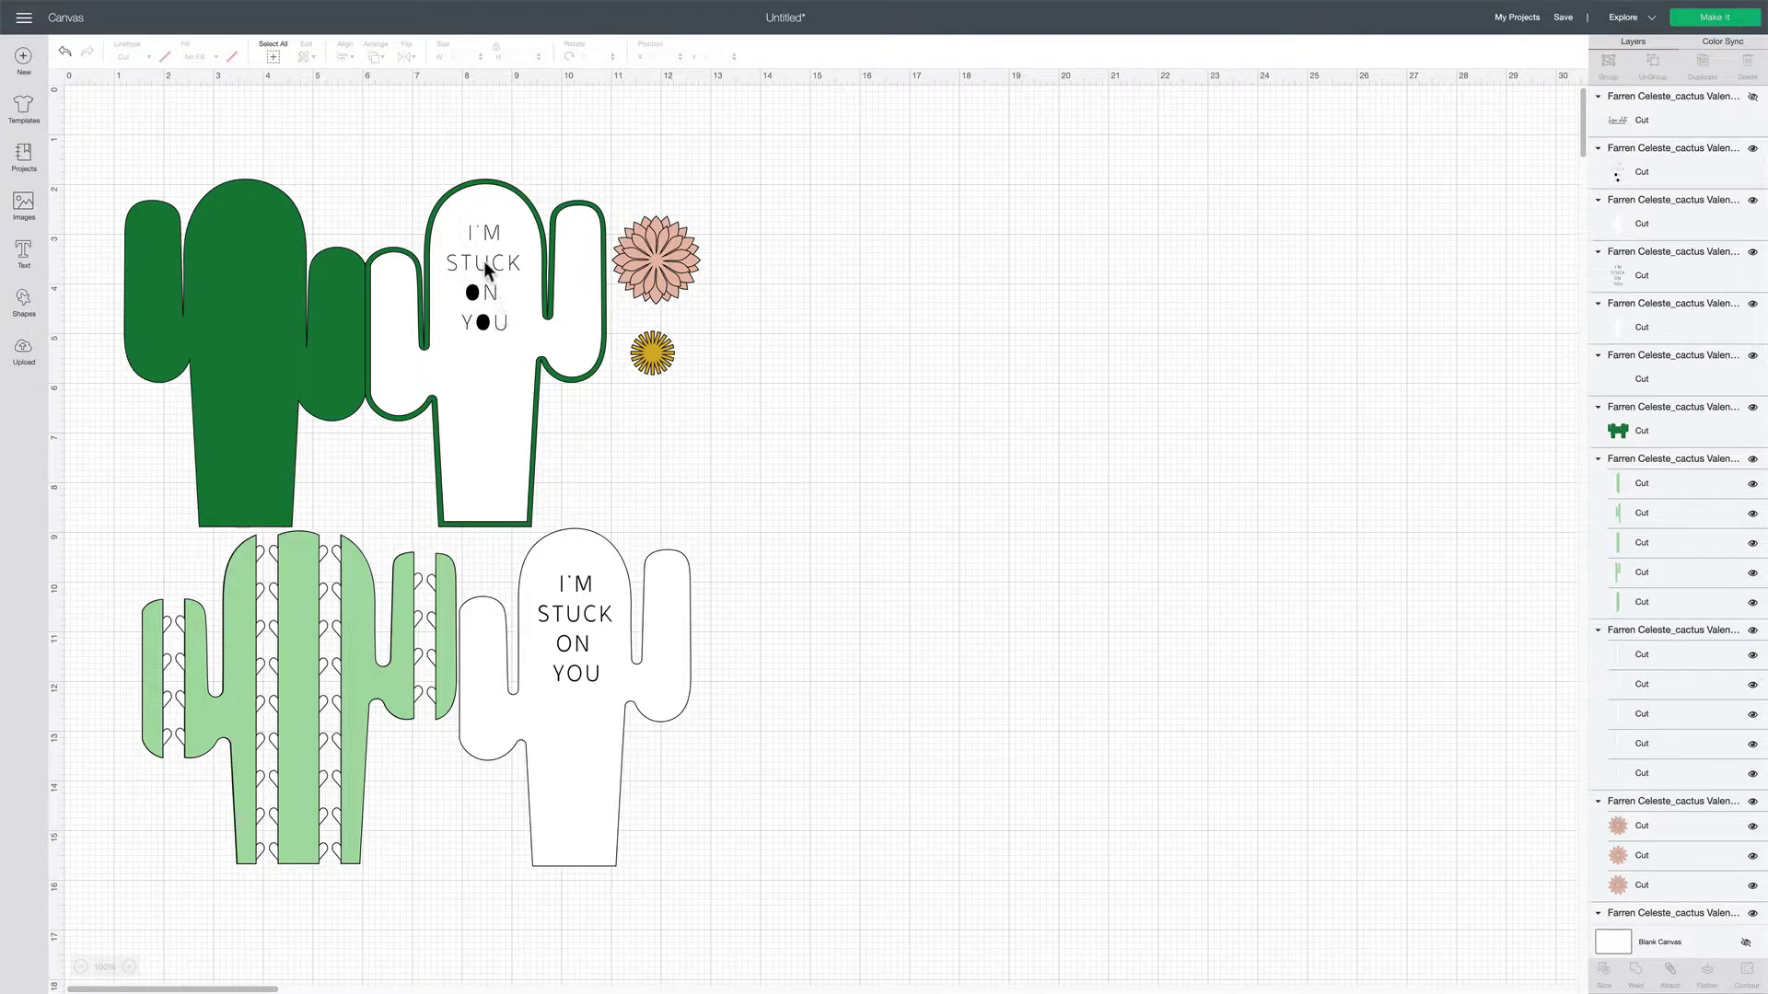
Set the linetype of the "I'M STUCK ON YOU" text on the upper cactus to Draw
{"action": "left_click", "coordinate": [482, 322]}
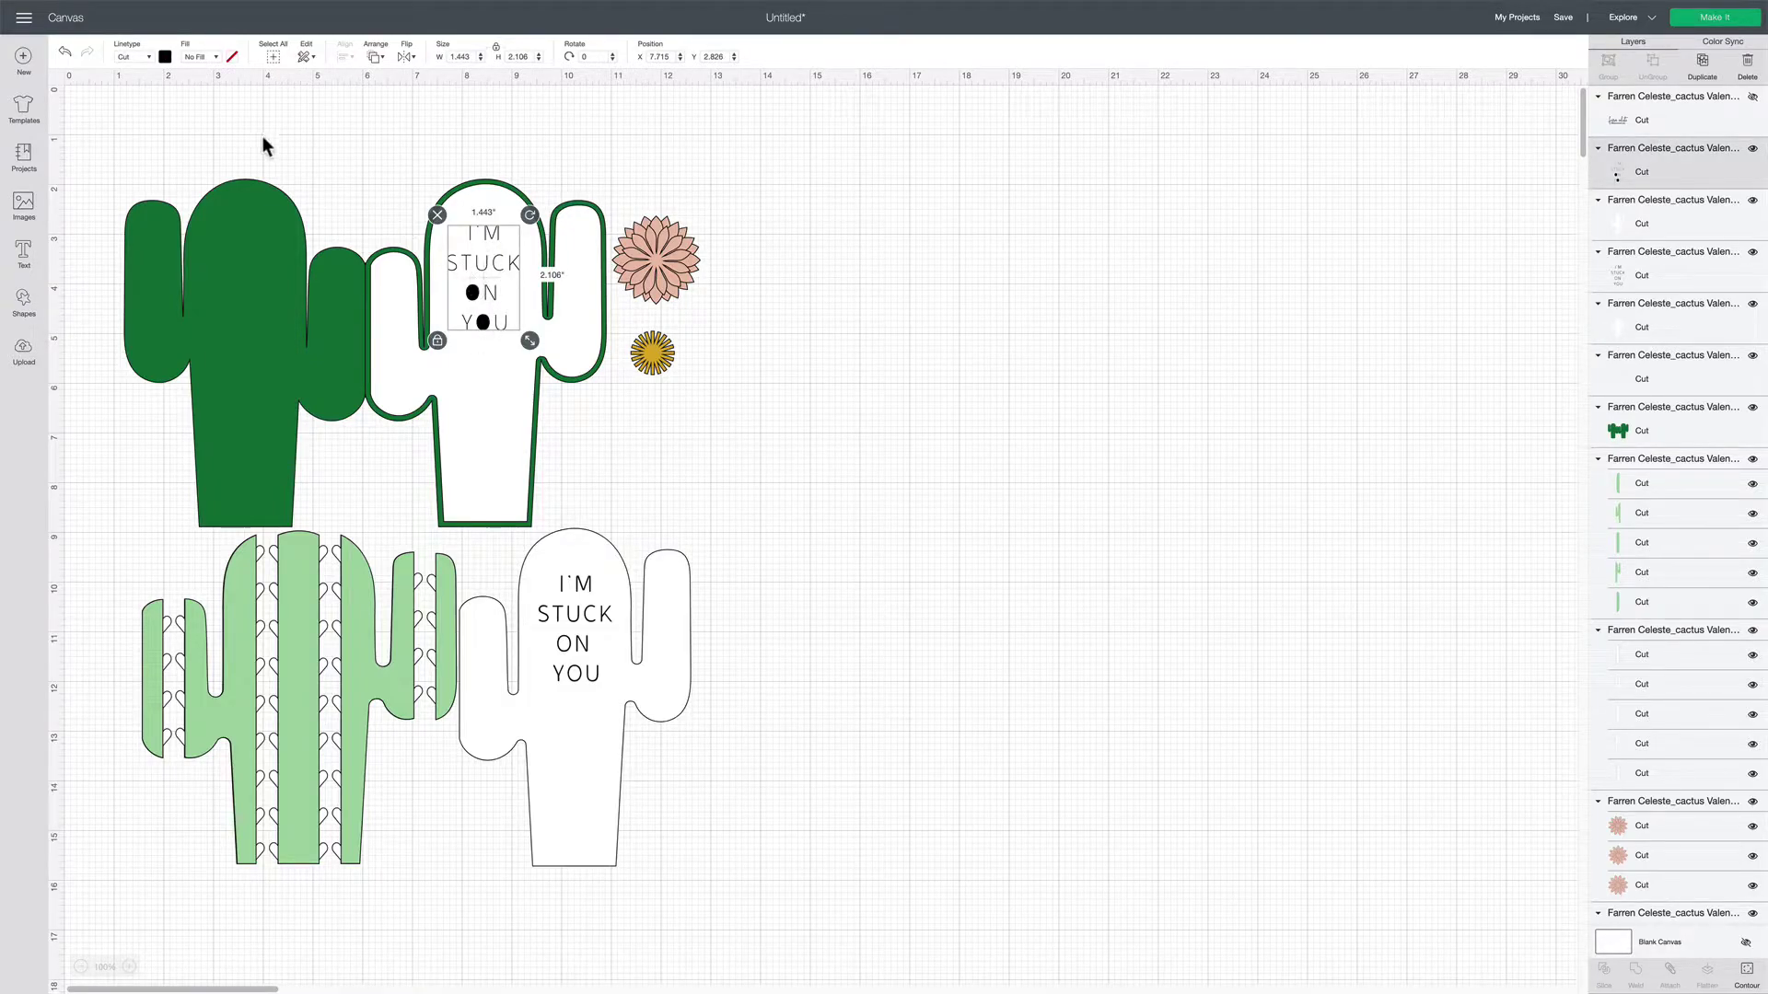
{"action": "left_click", "coordinate": [150, 58]}
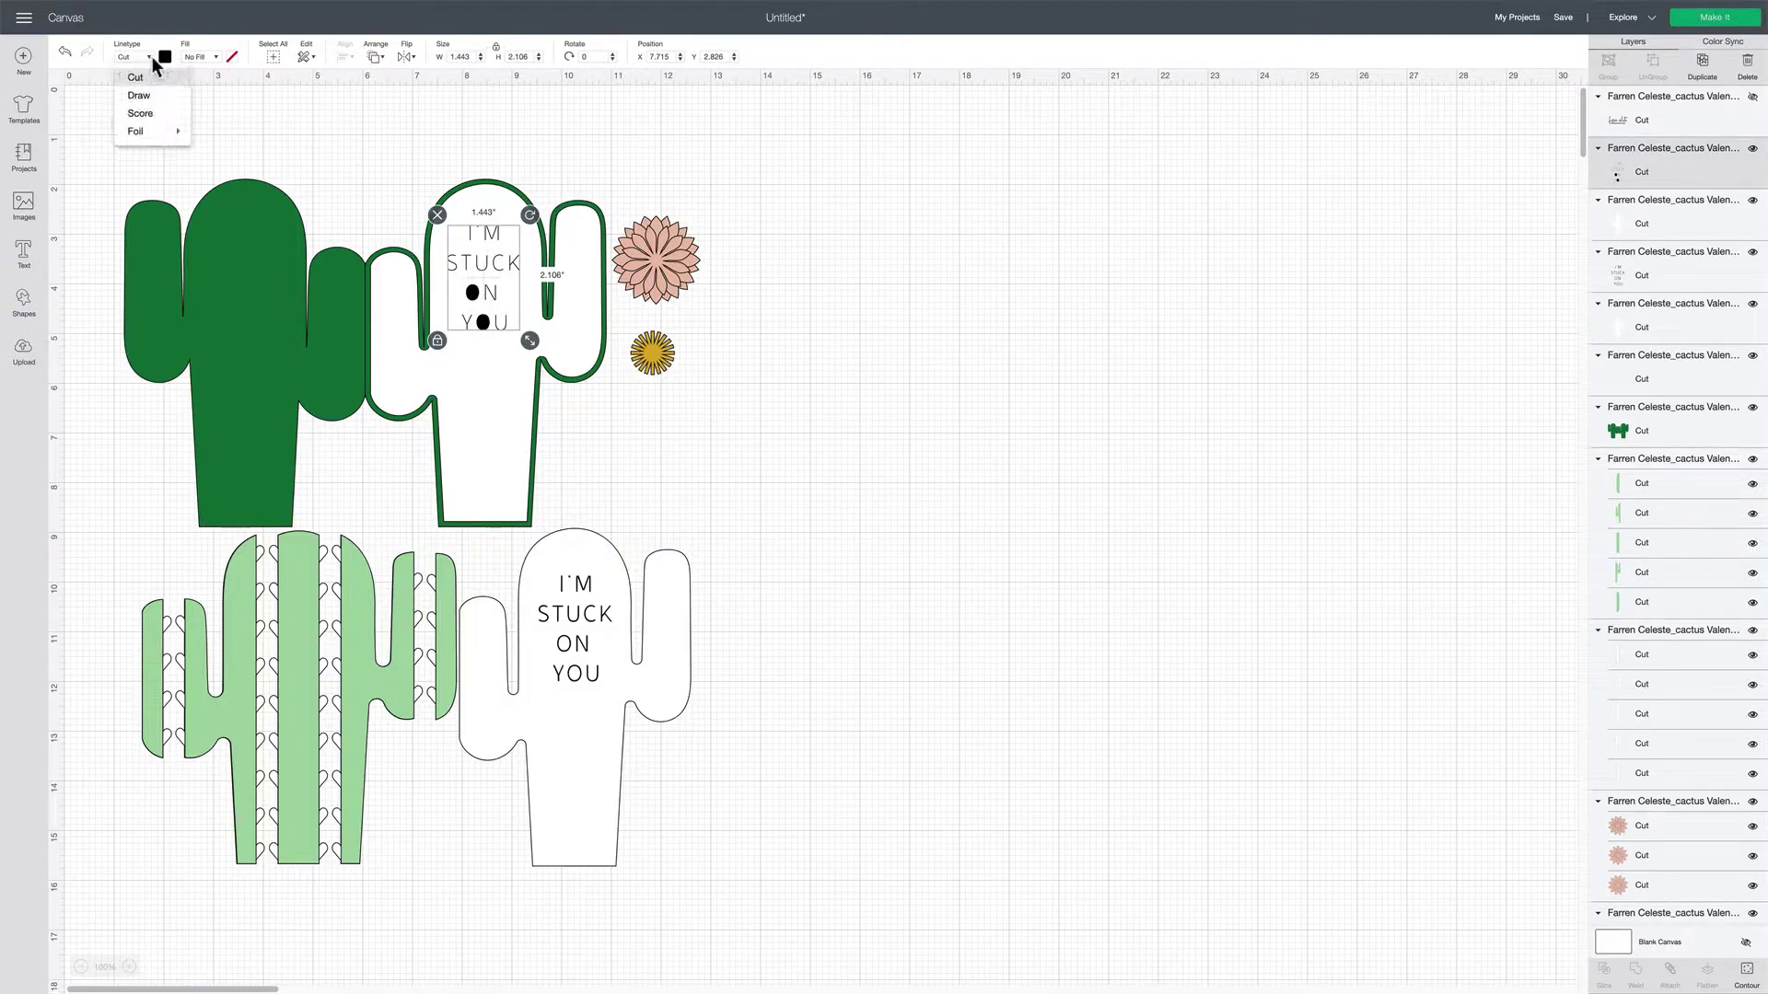
{"action": "left_click", "coordinate": [150, 97]}
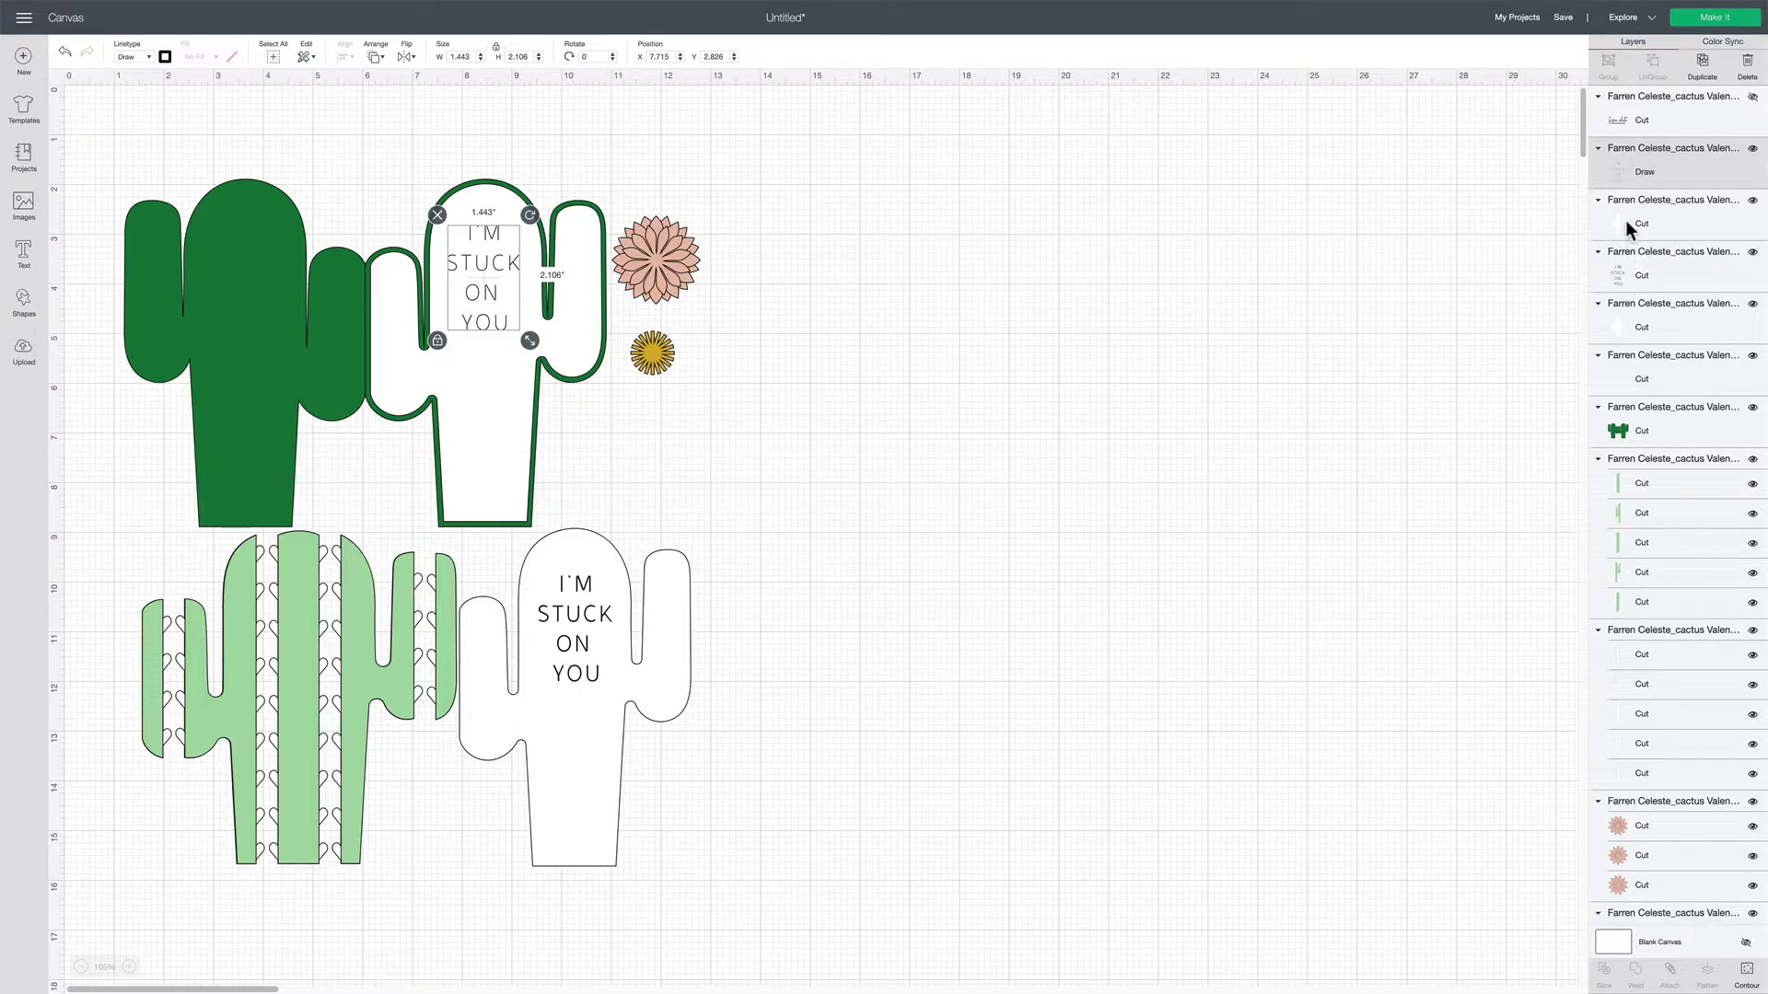
Try attaching the upper drawn text to its white cactus and moving the piece clear of the design
{"action": "left_click", "coordinate": [1688, 225], "text": "shift"}
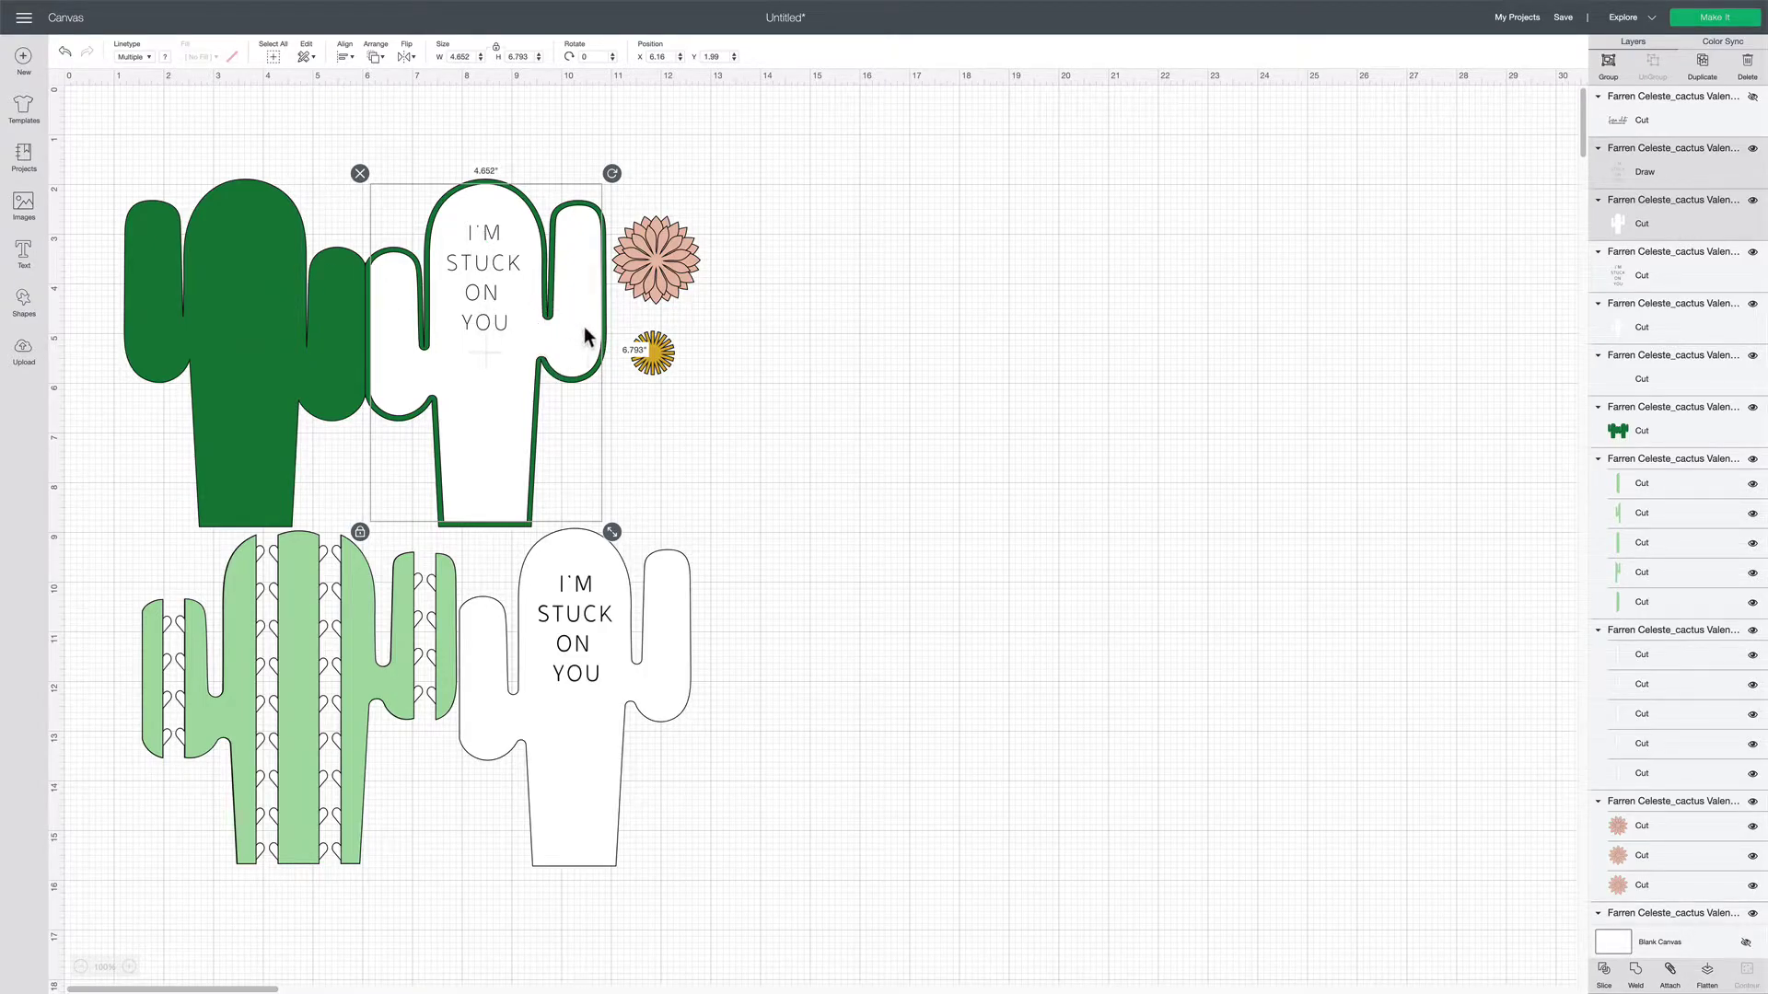
{"action": "left_click", "coordinate": [1670, 974]}
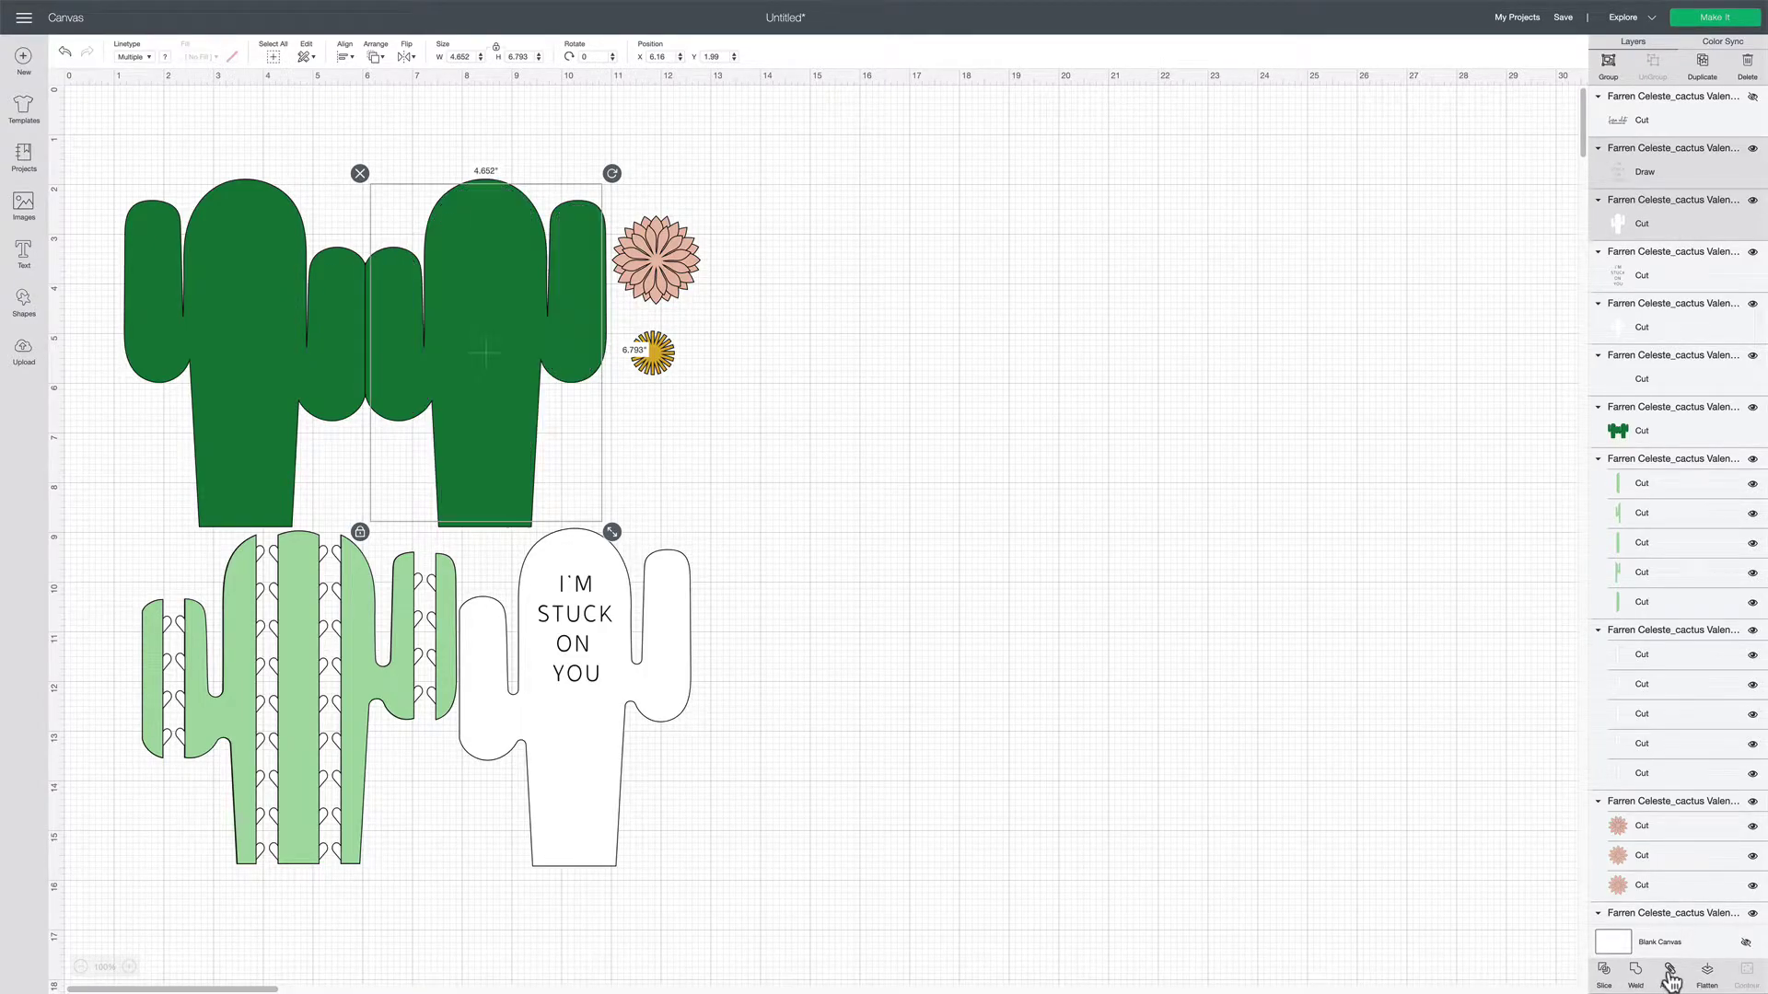
{"action": "left_click_drag", "start_coordinate": [544, 468], "coordinate": [866, 449]}
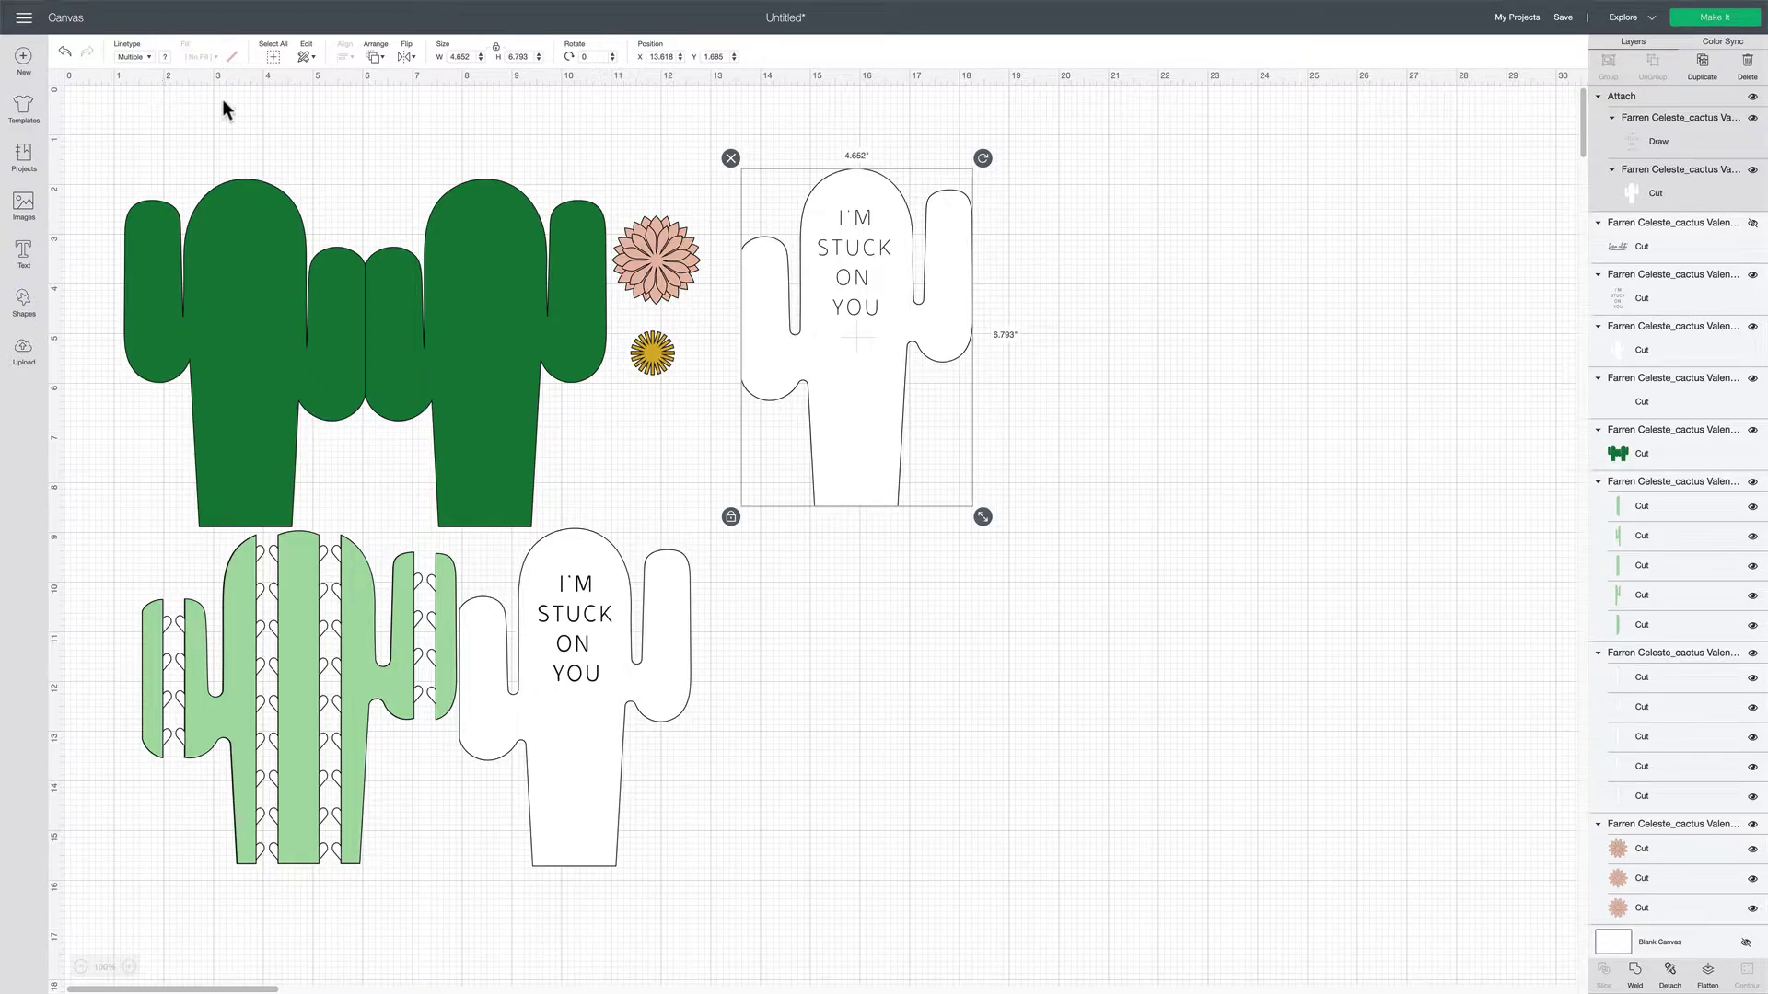
Undo the move and attachment of the white cactus with its drawn text
{"action": "key", "text": "ctrl+z"}
{"action": "key", "text": "ctrl+z"}
{"action": "key", "text": "ctrl+z"}
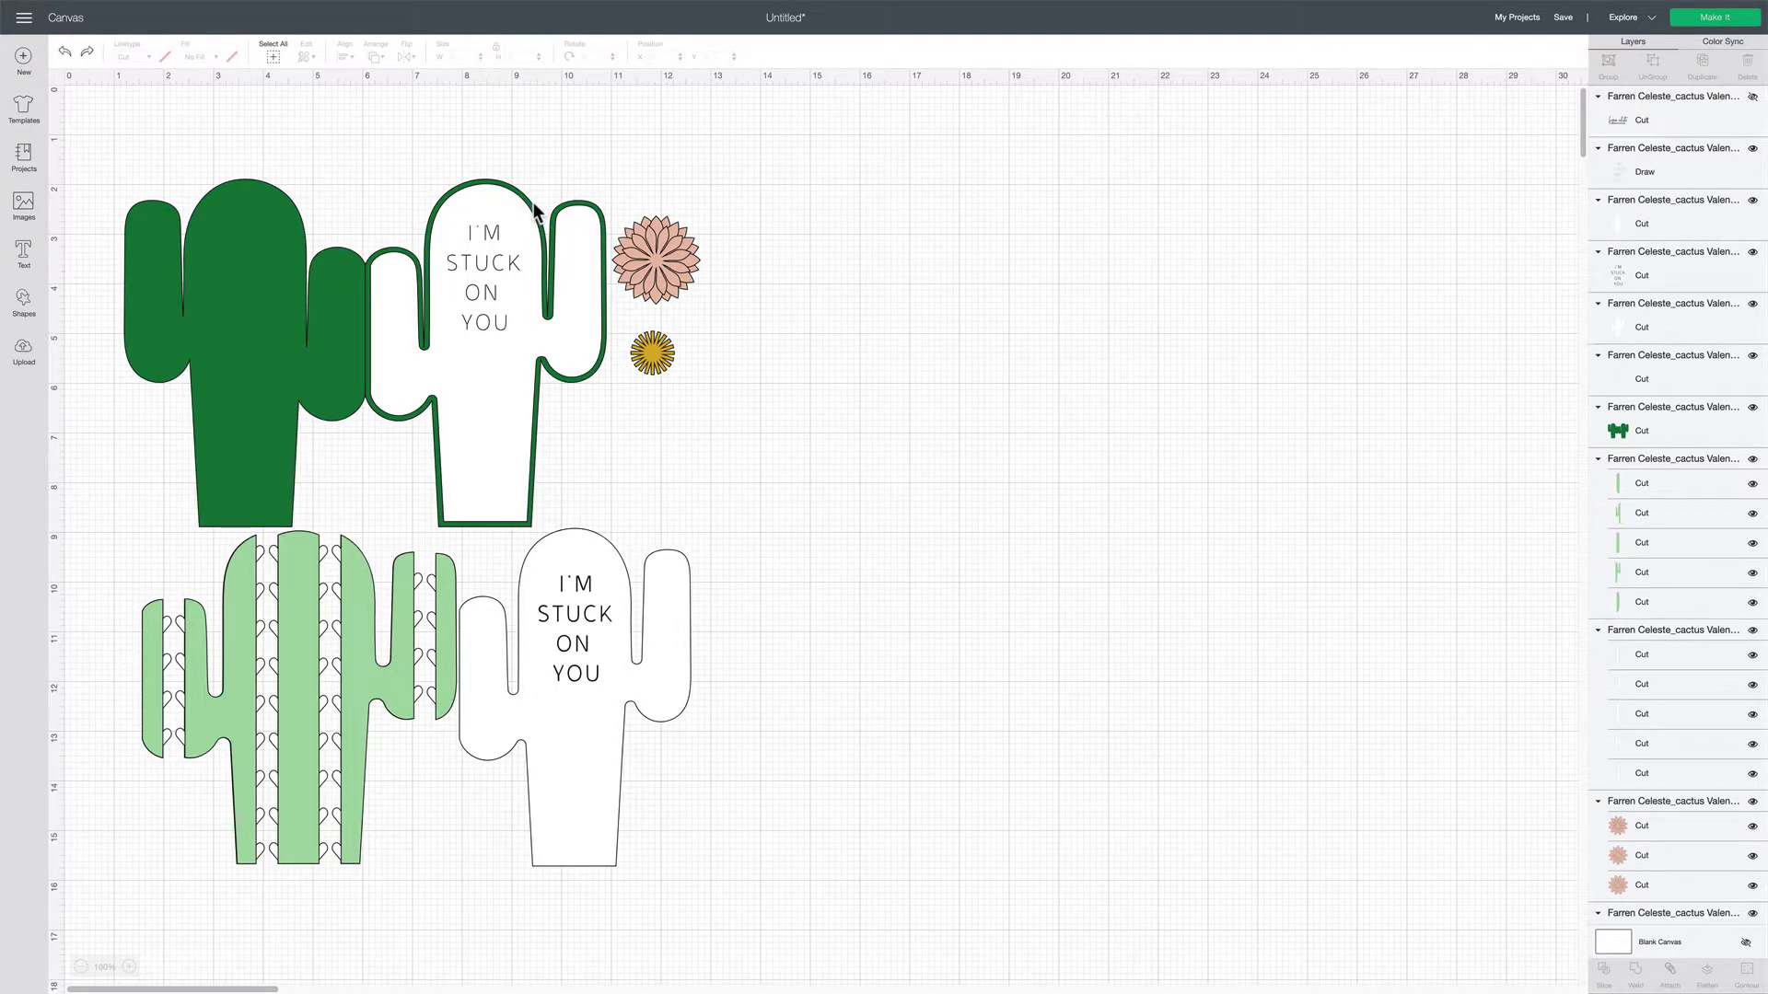
Try the Foil Fine linetype on the upper cactus's text, view the foil colors, and return the linetype to Draw
{"action": "left_click", "coordinate": [491, 262]}
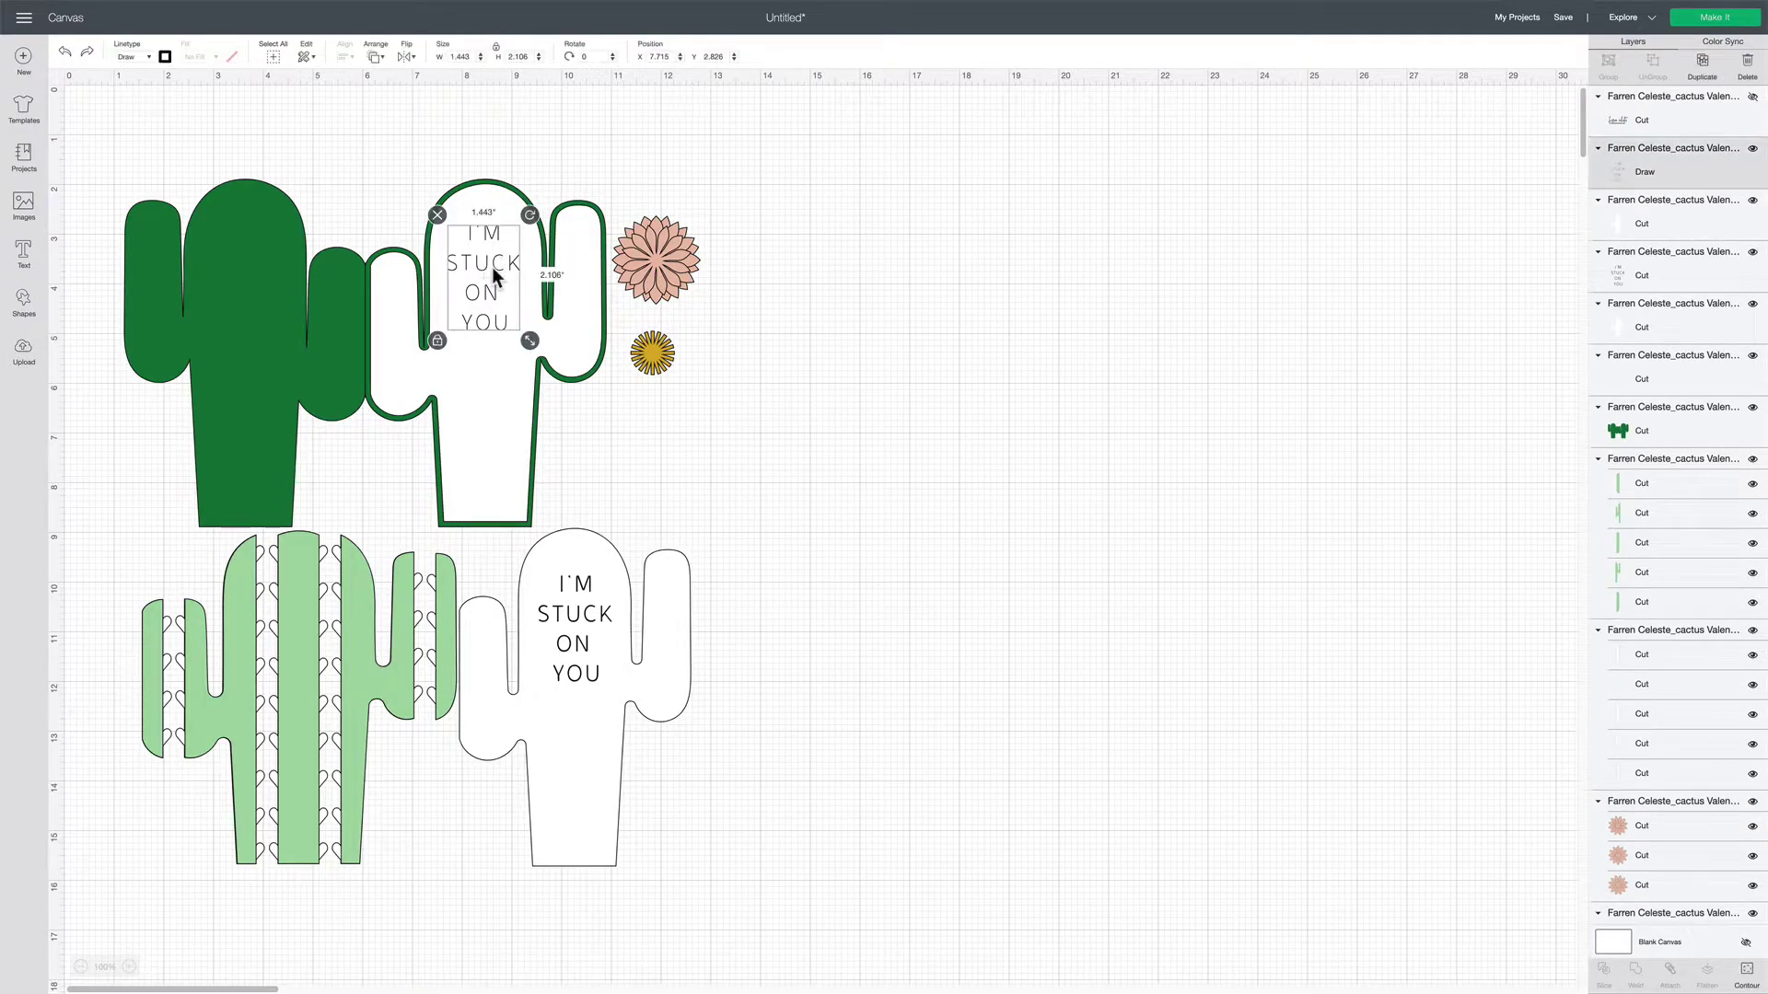
{"action": "left_click", "coordinate": [148, 59]}
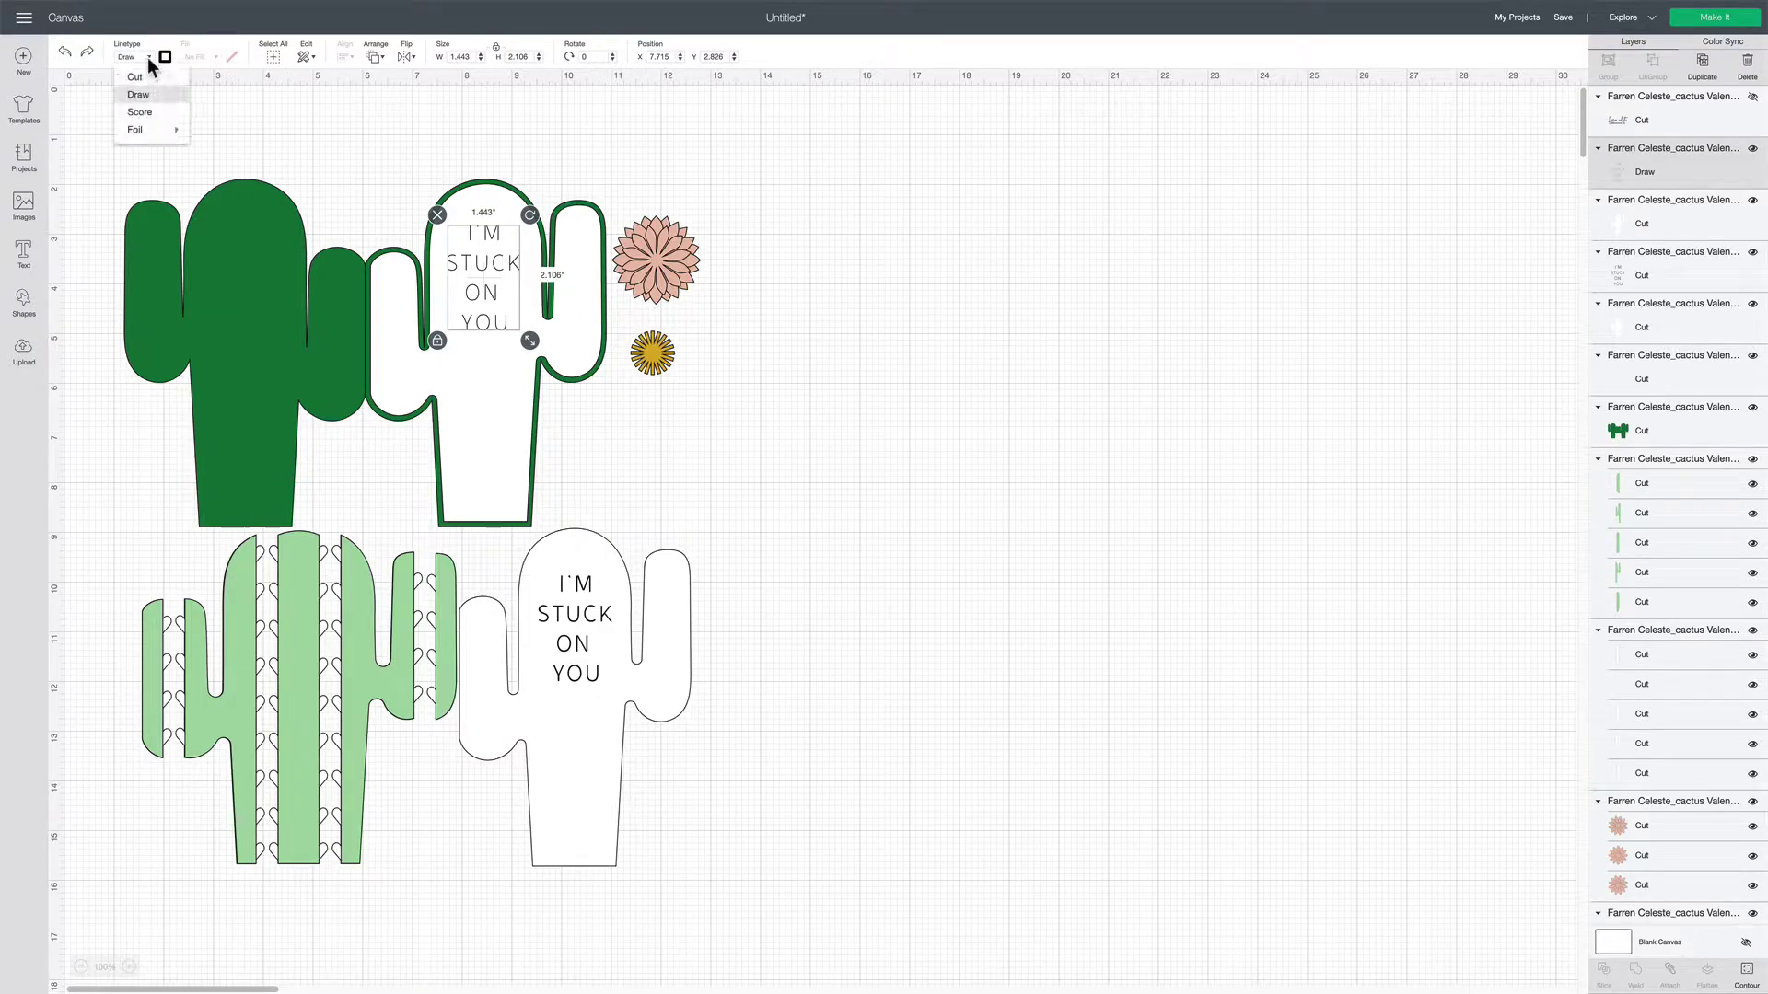
{"action": "mouse_move", "coordinate": [155, 133]}
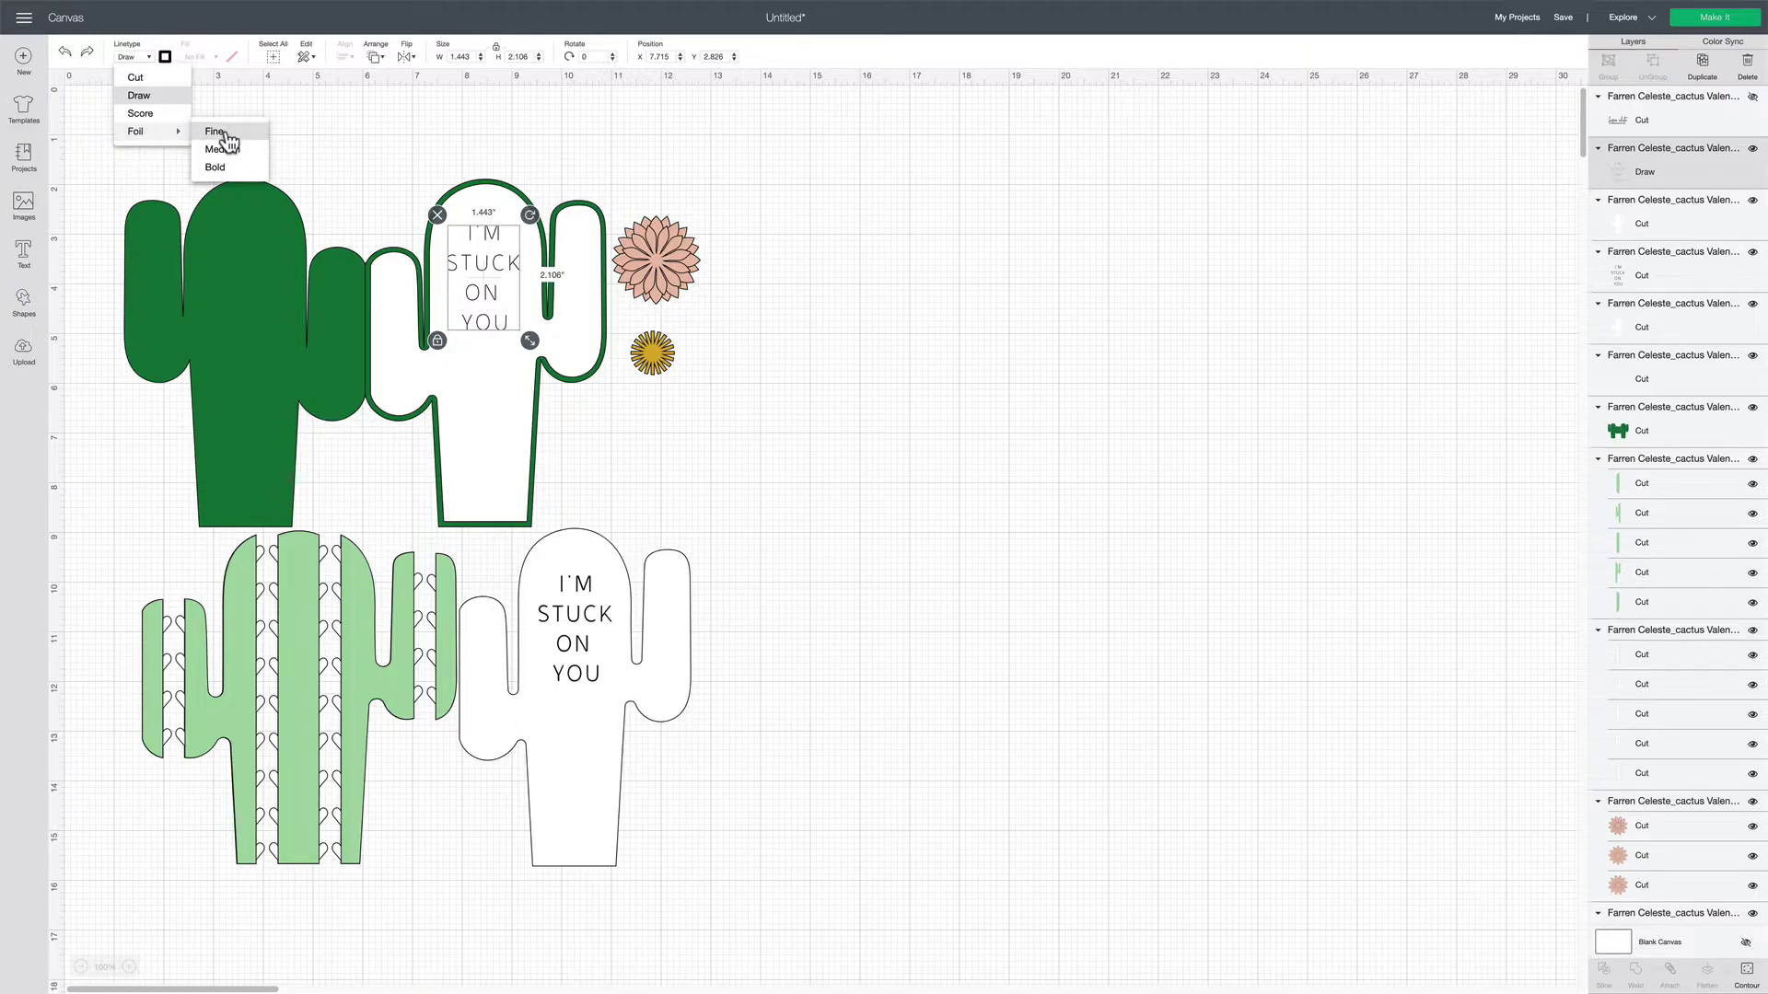
{"action": "left_click", "coordinate": [227, 136]}
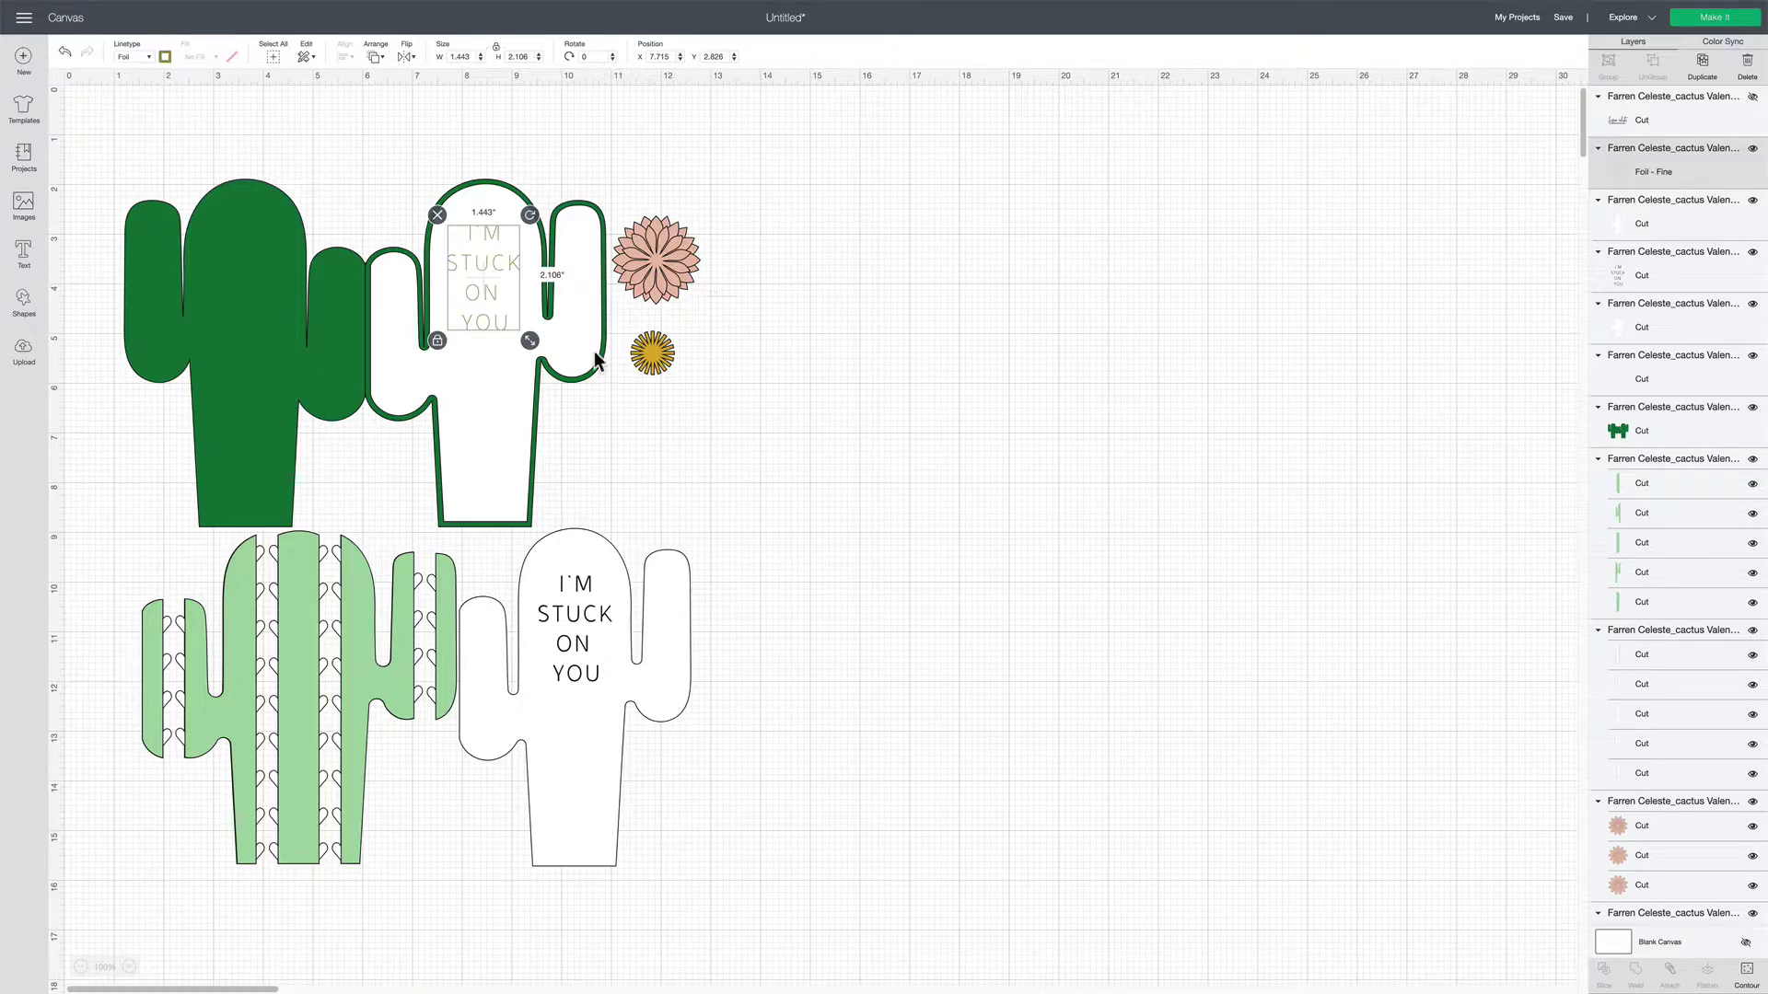
{"action": "left_click", "coordinate": [166, 57]}
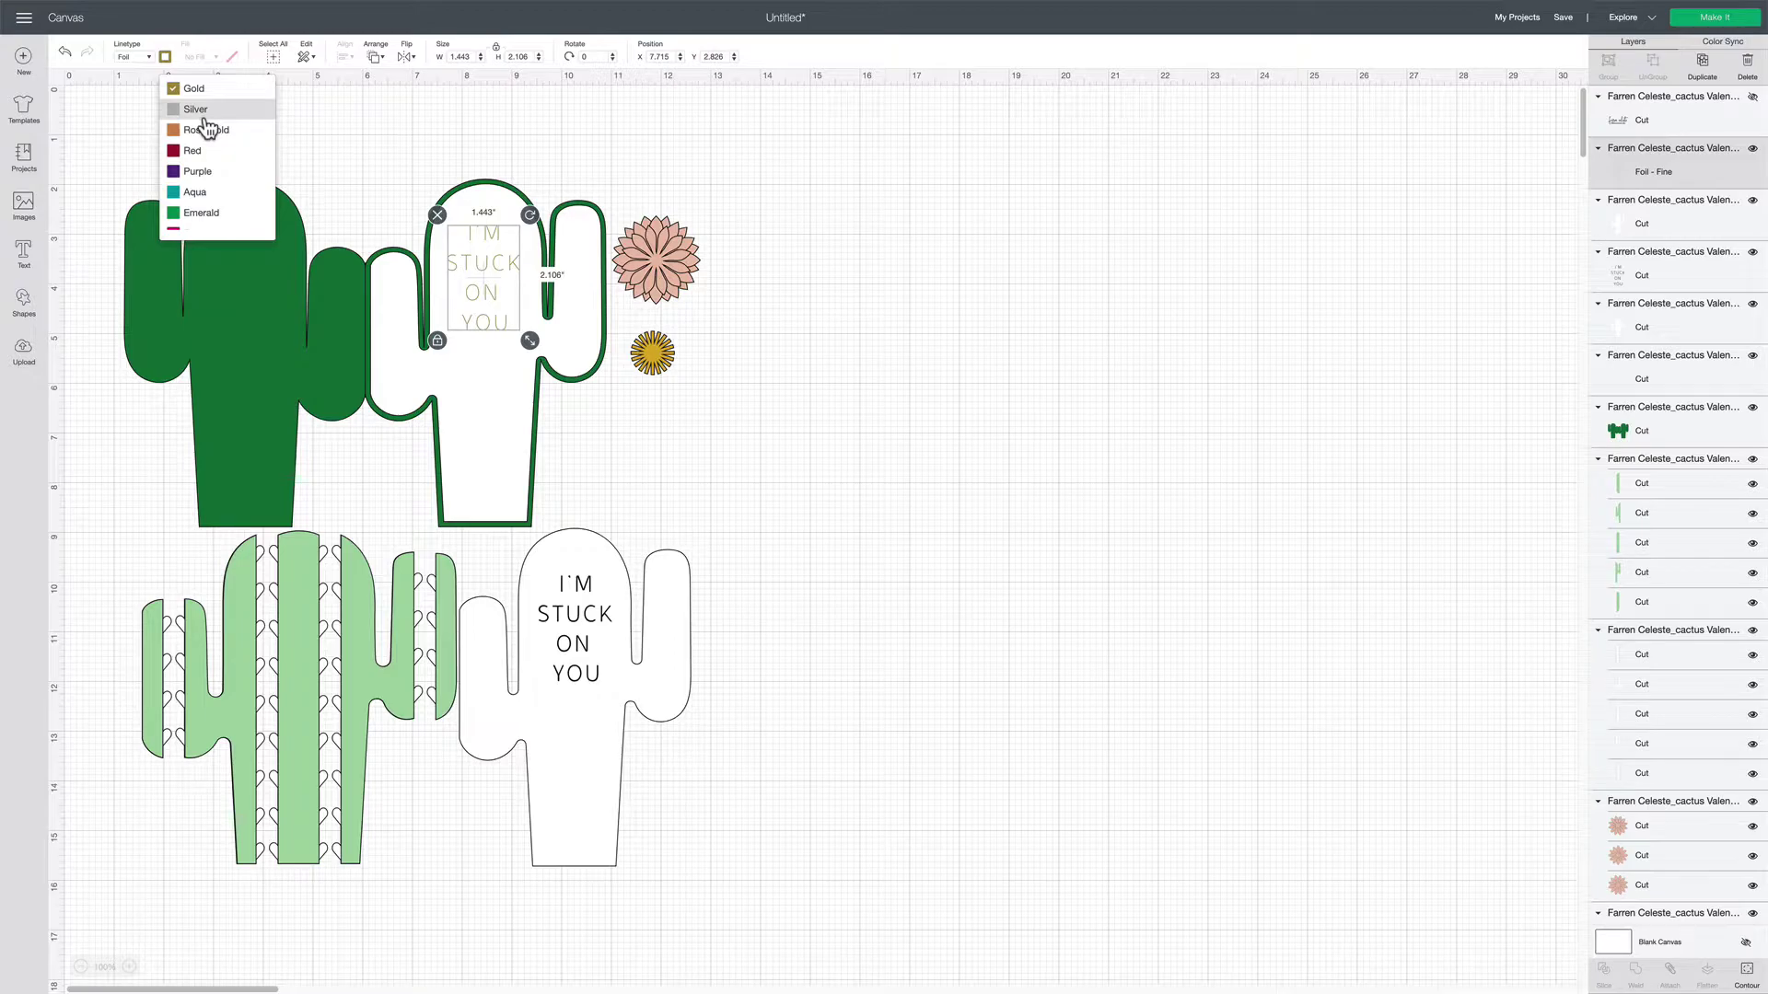
{"action": "left_click", "coordinate": [144, 54]}
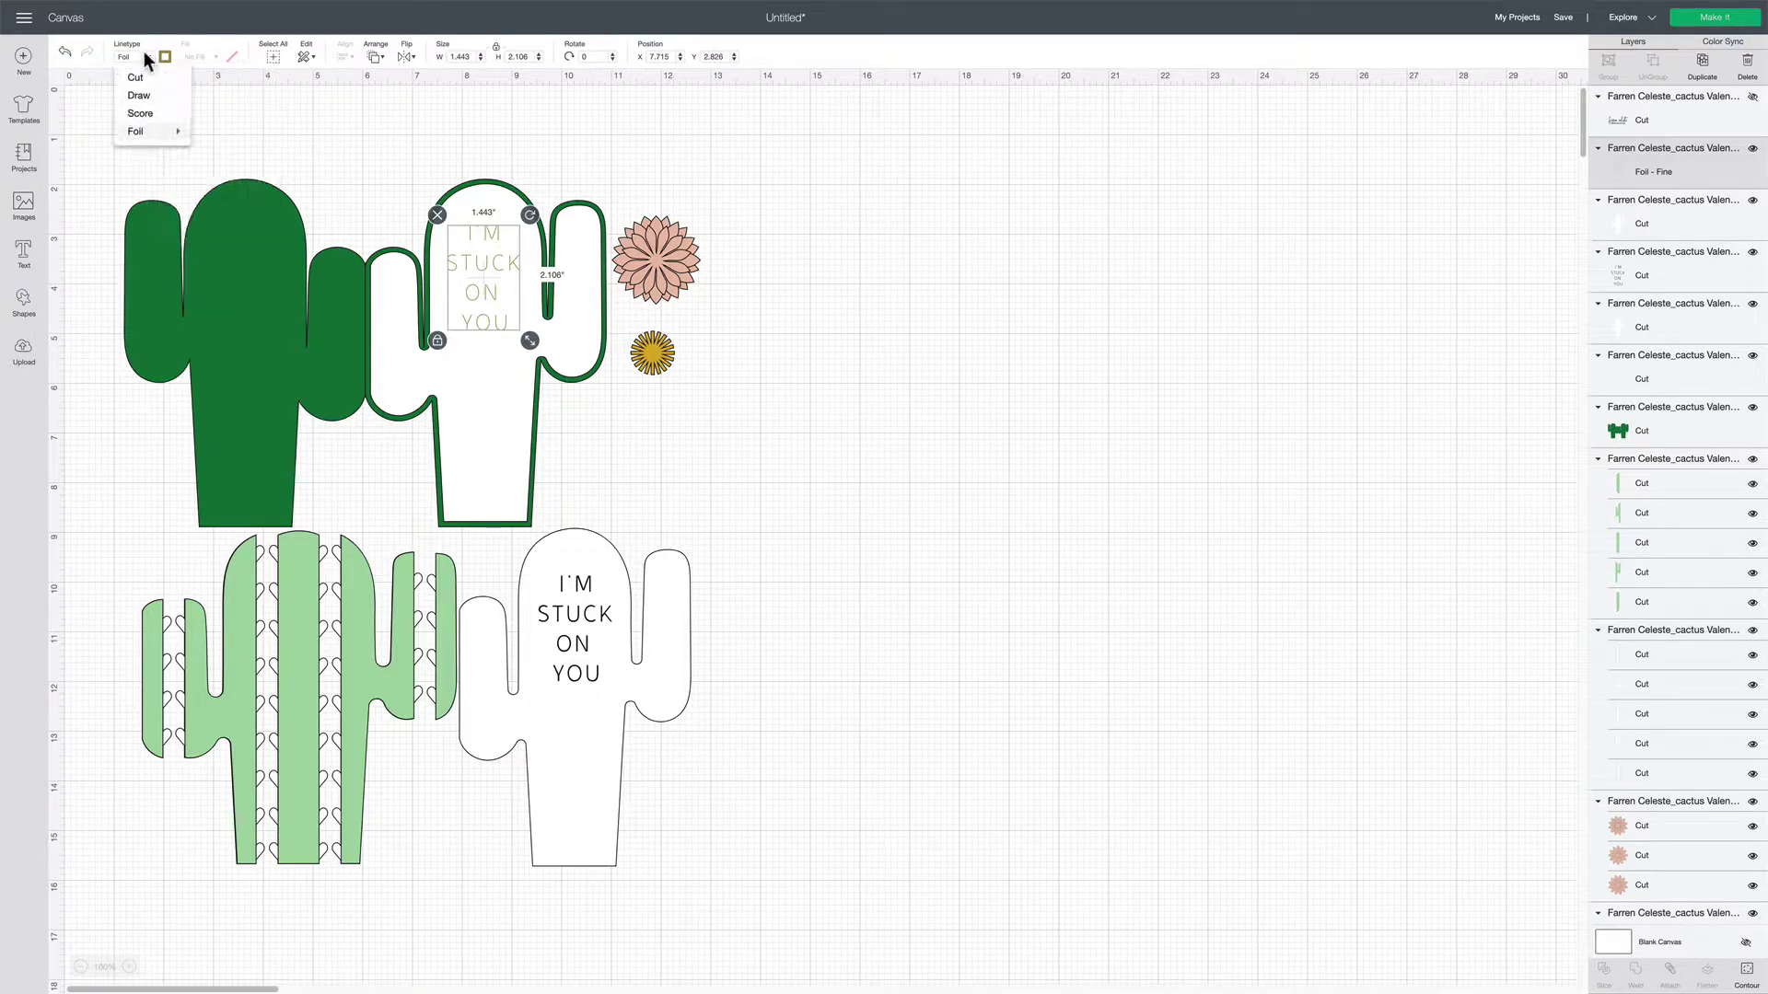
{"action": "left_click", "coordinate": [141, 96]}
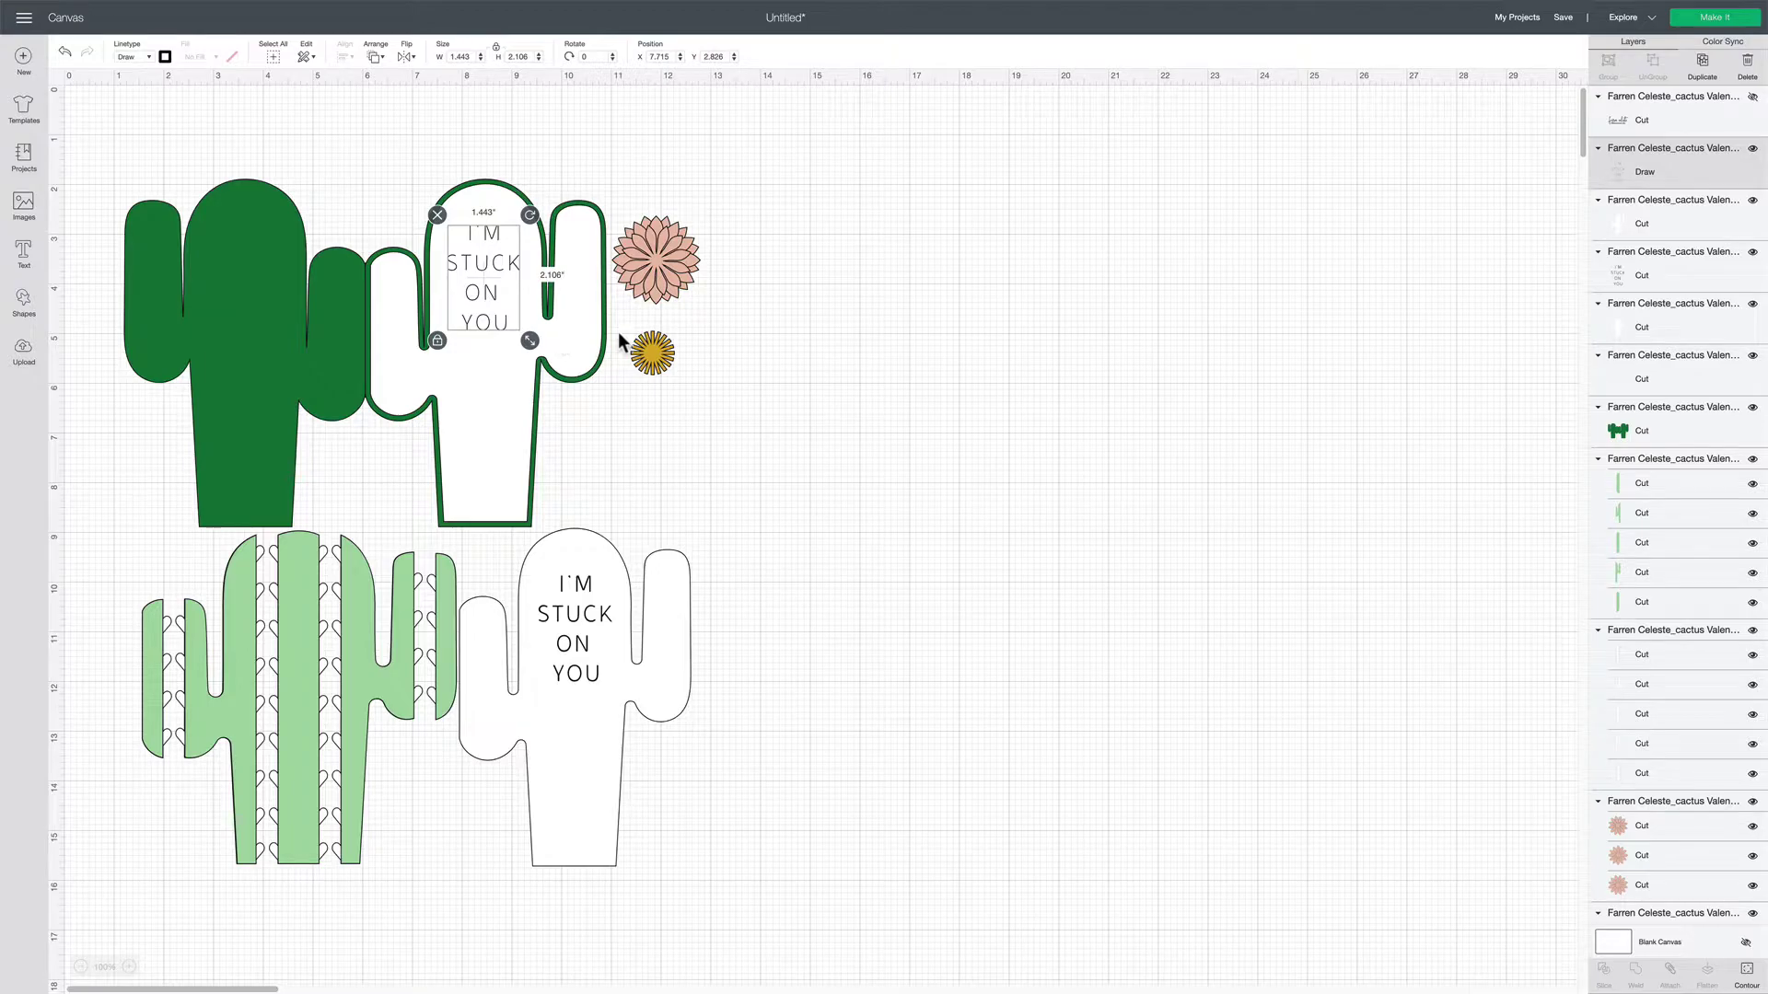
Attach the drawn text to the upper white cactus and move the piece onto empty canvas at about X 13.7
{"action": "left_click", "coordinate": [1644, 231], "text": "shift"}
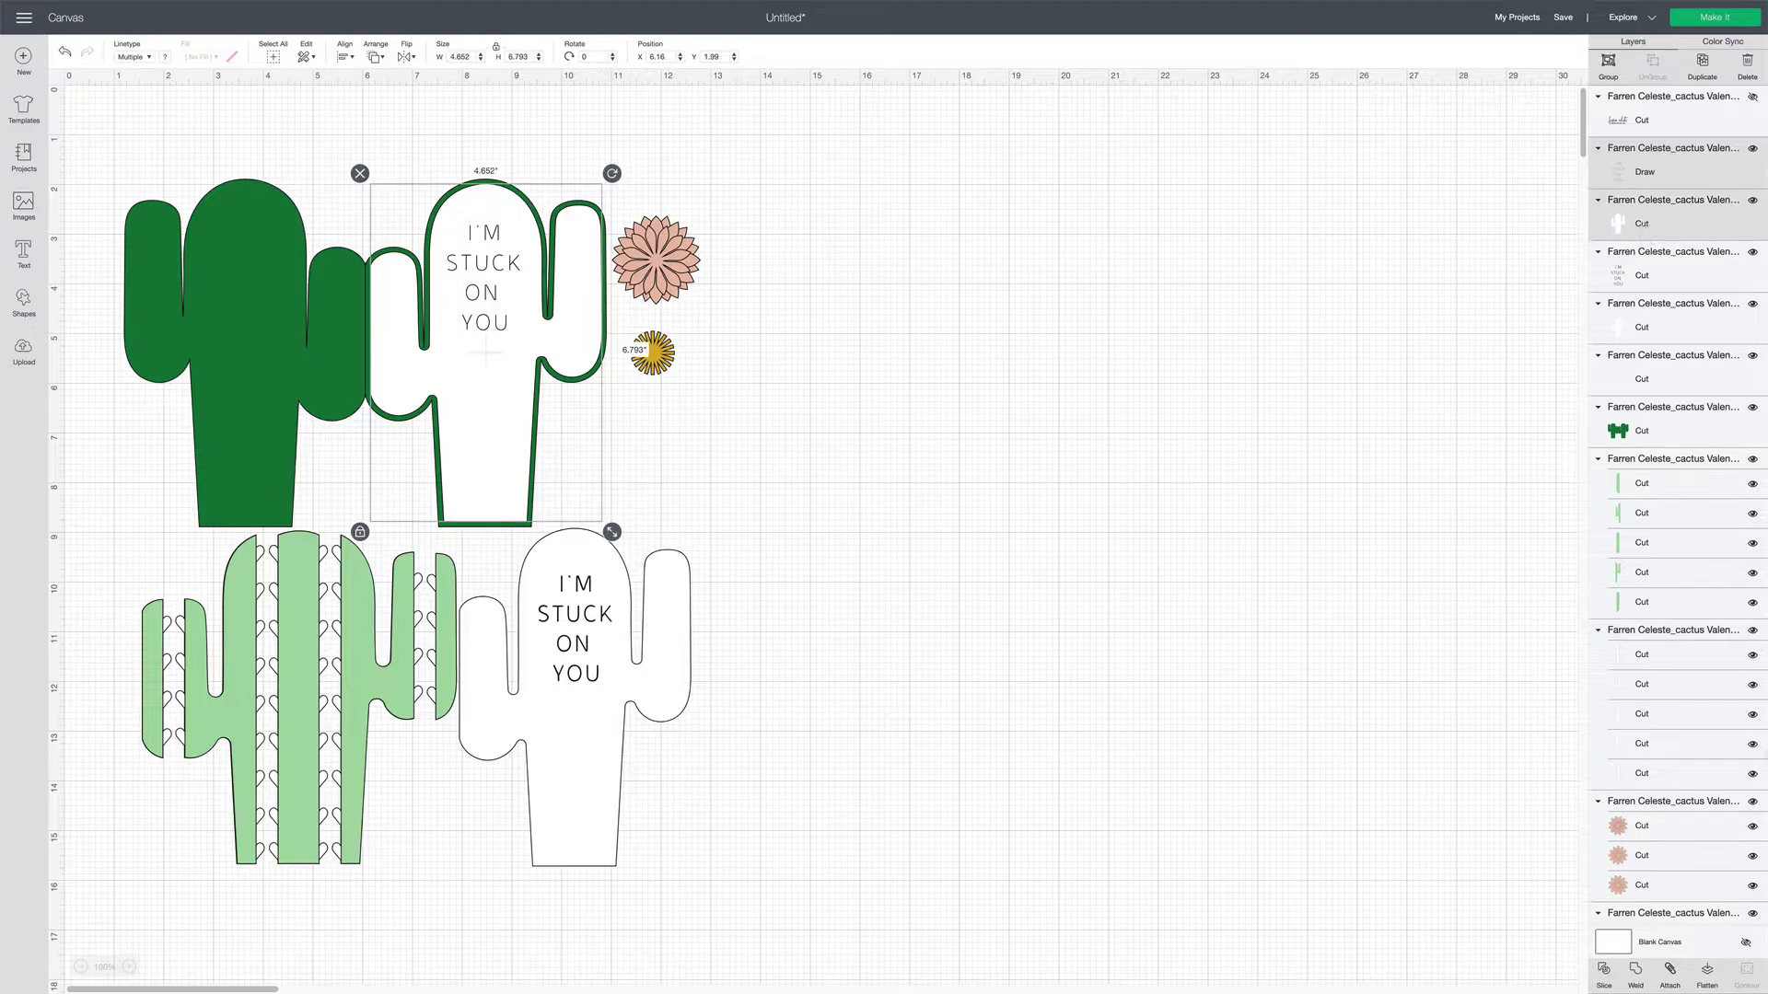
{"action": "left_click", "coordinate": [1669, 975]}
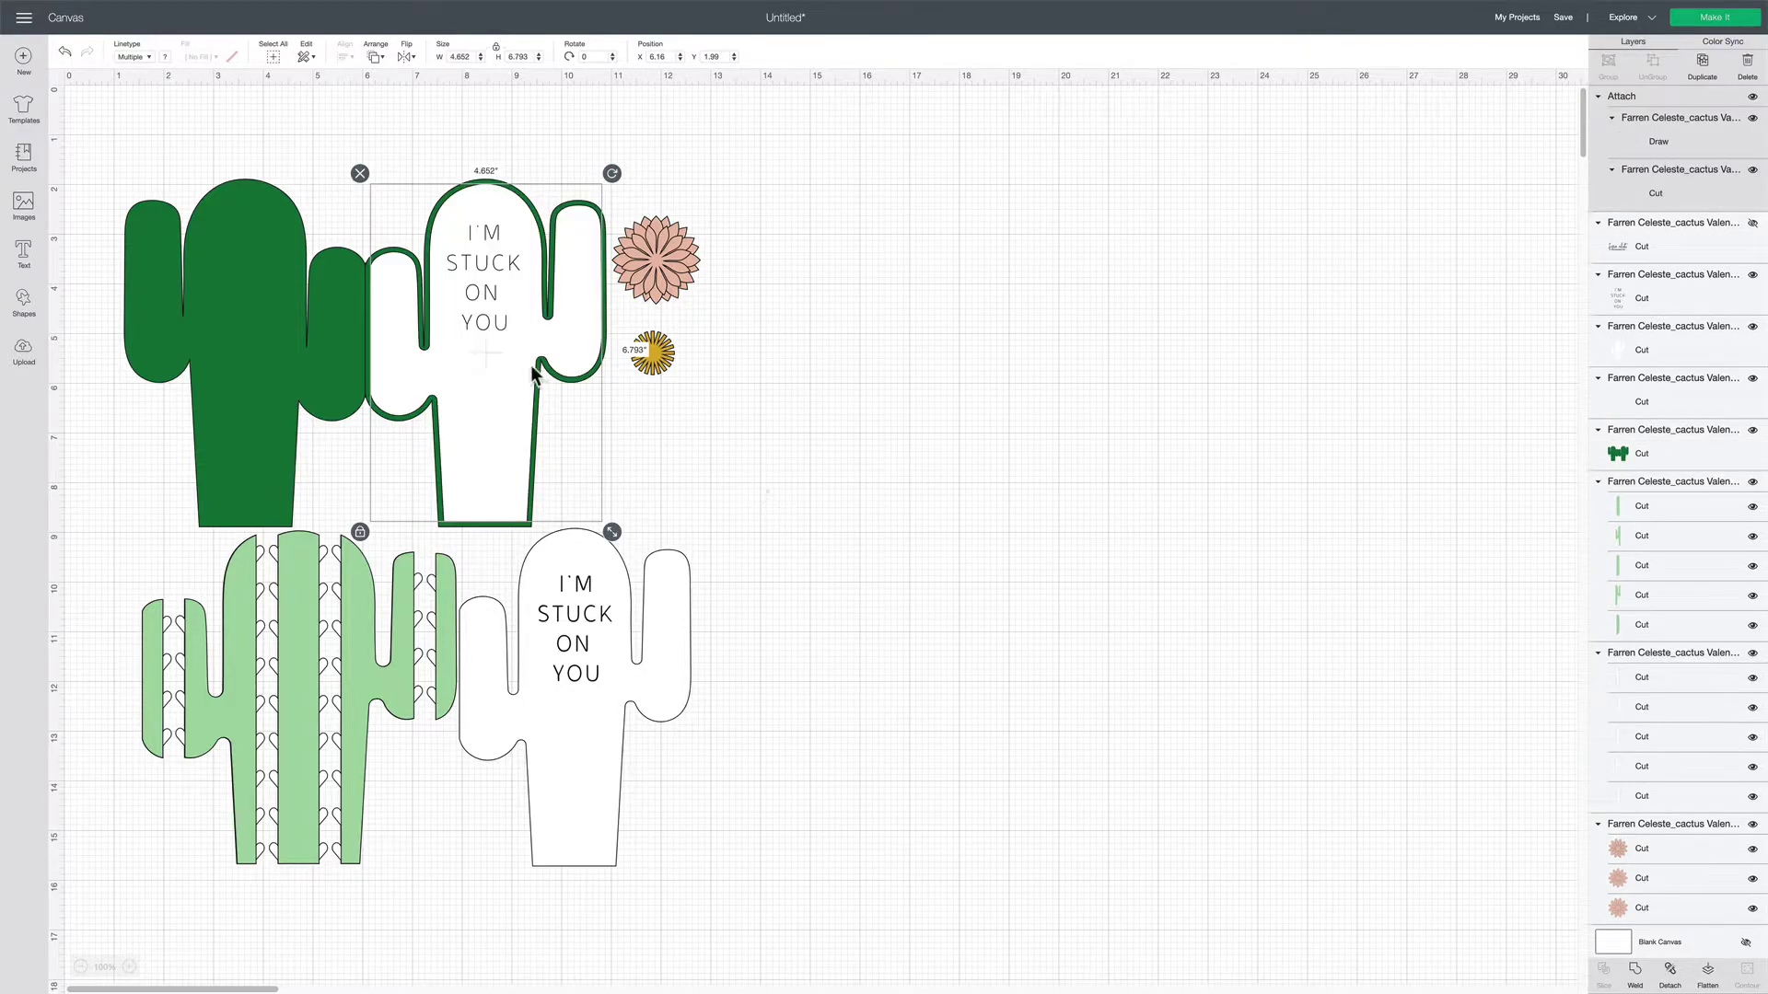
{"action": "left_click_drag", "start_coordinate": [486, 323], "coordinate": [854, 313]}
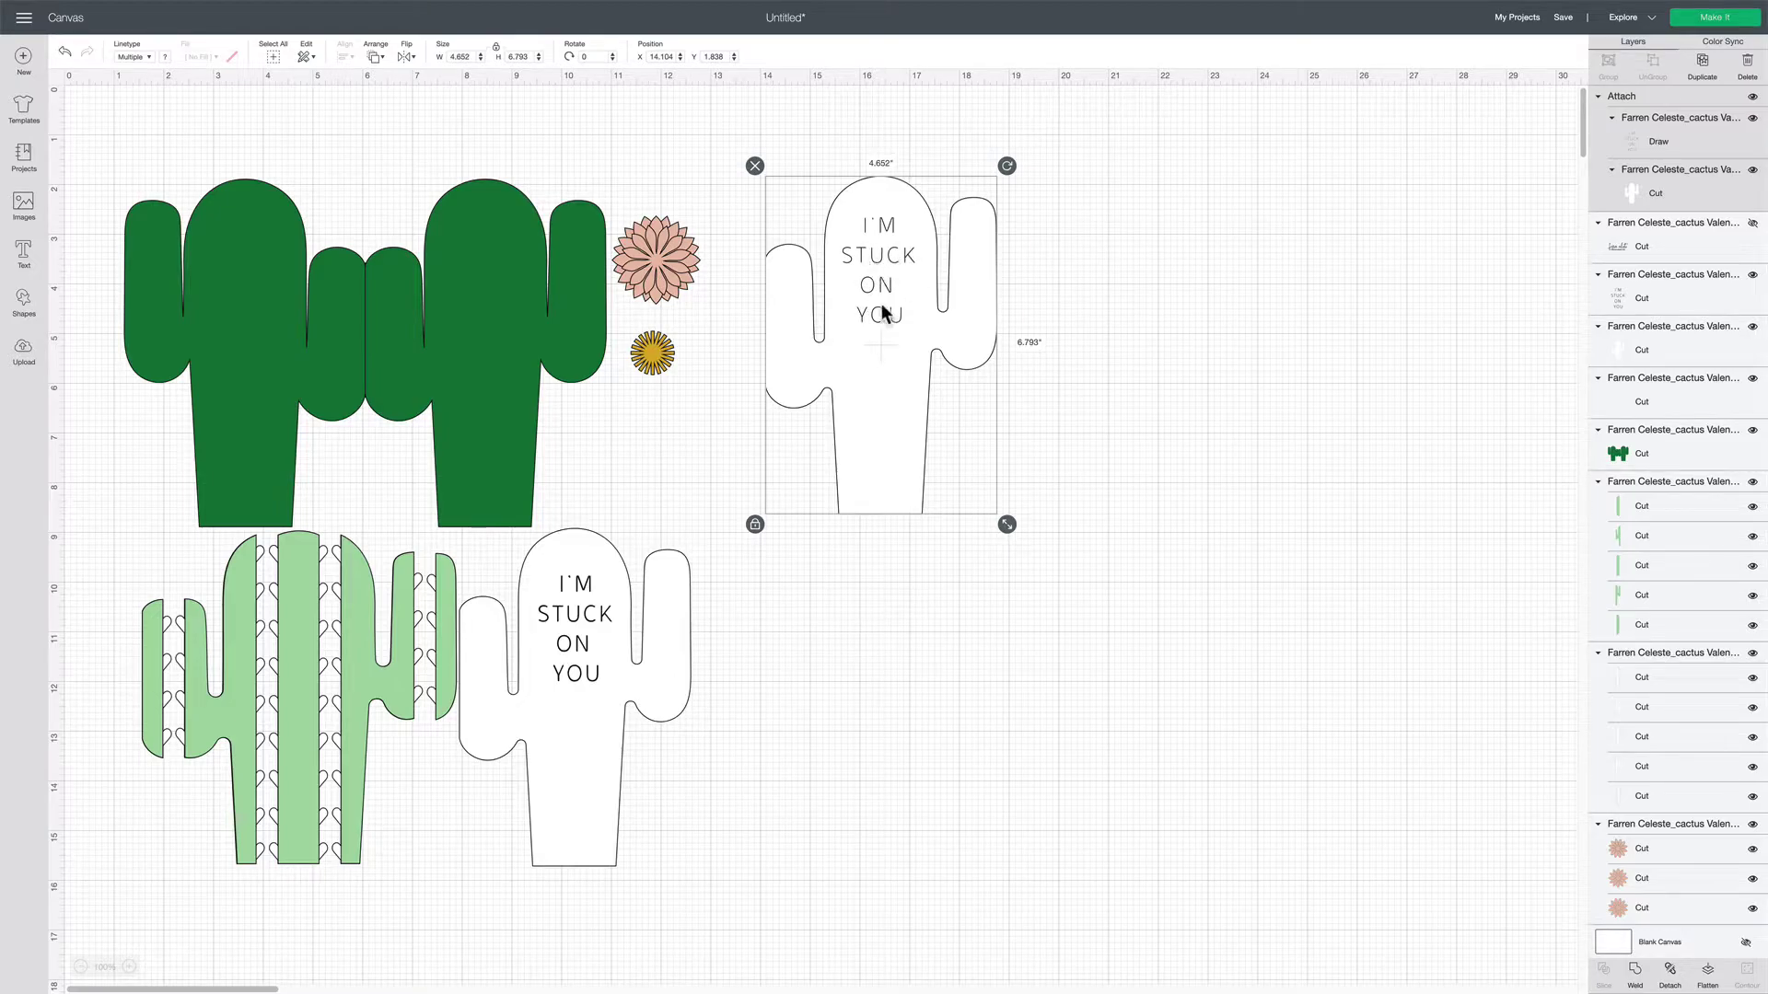
{"action": "left_click_drag", "start_coordinate": [917, 339], "coordinate": [899, 342]}
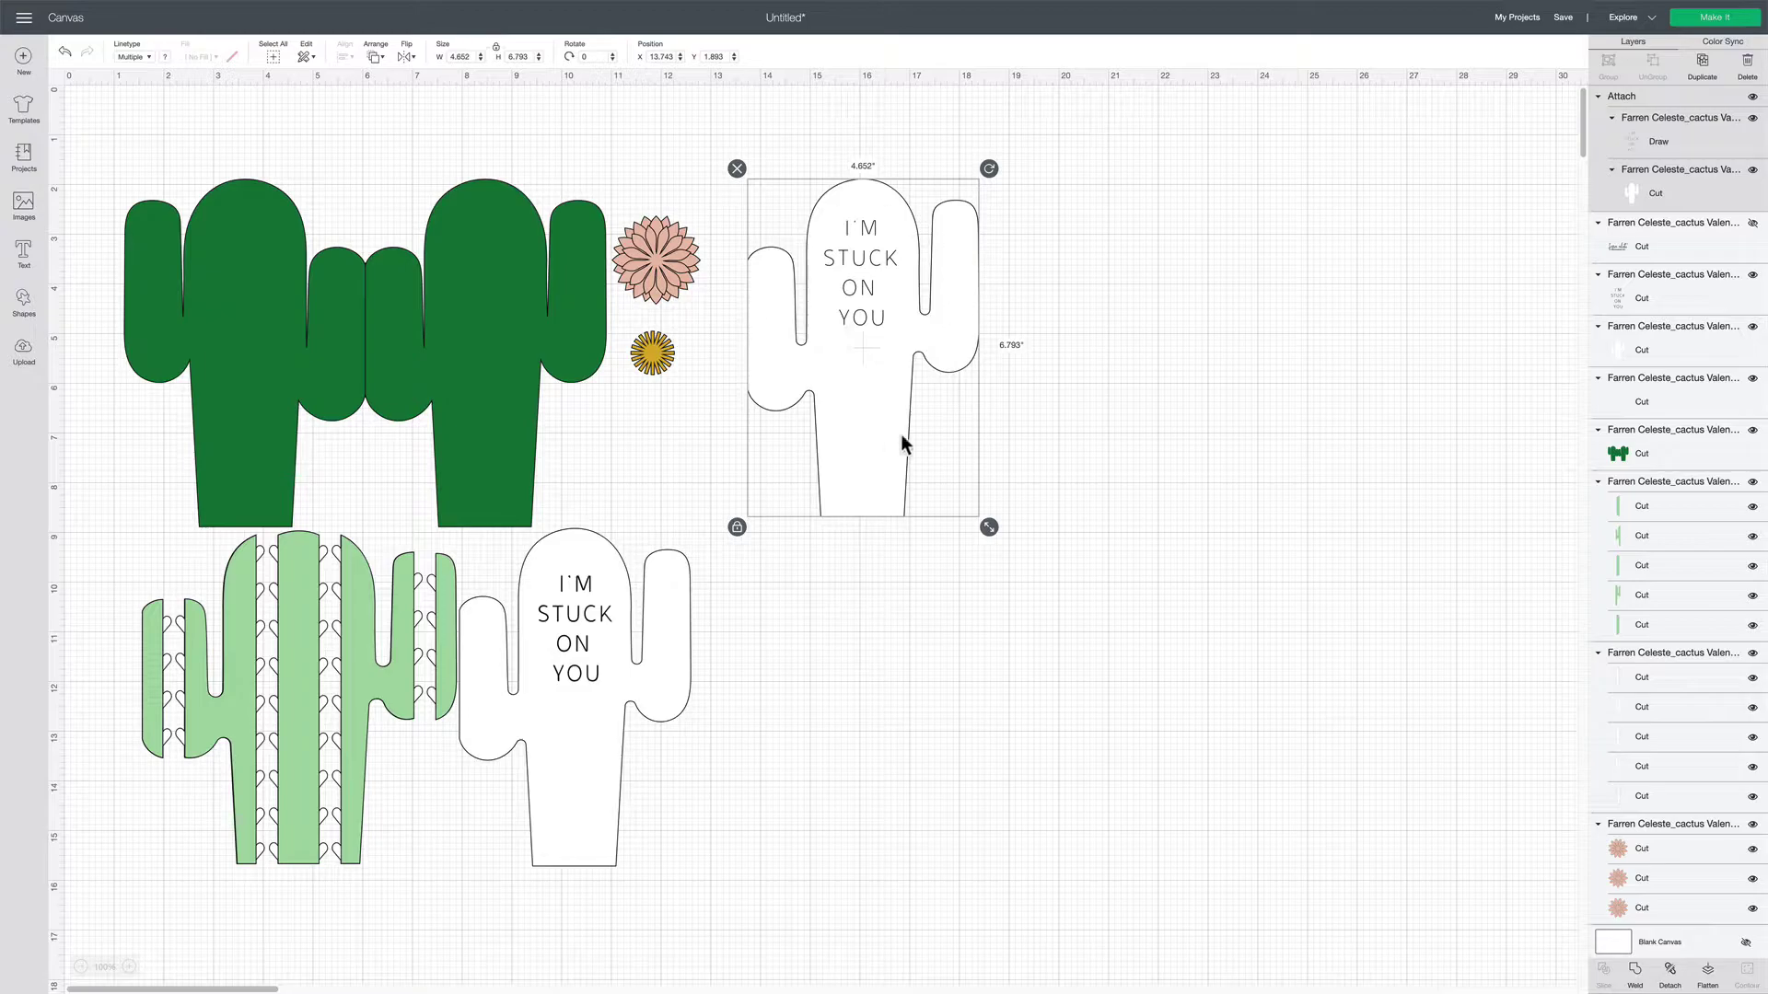
{"action": "left_click", "coordinate": [1111, 513]}
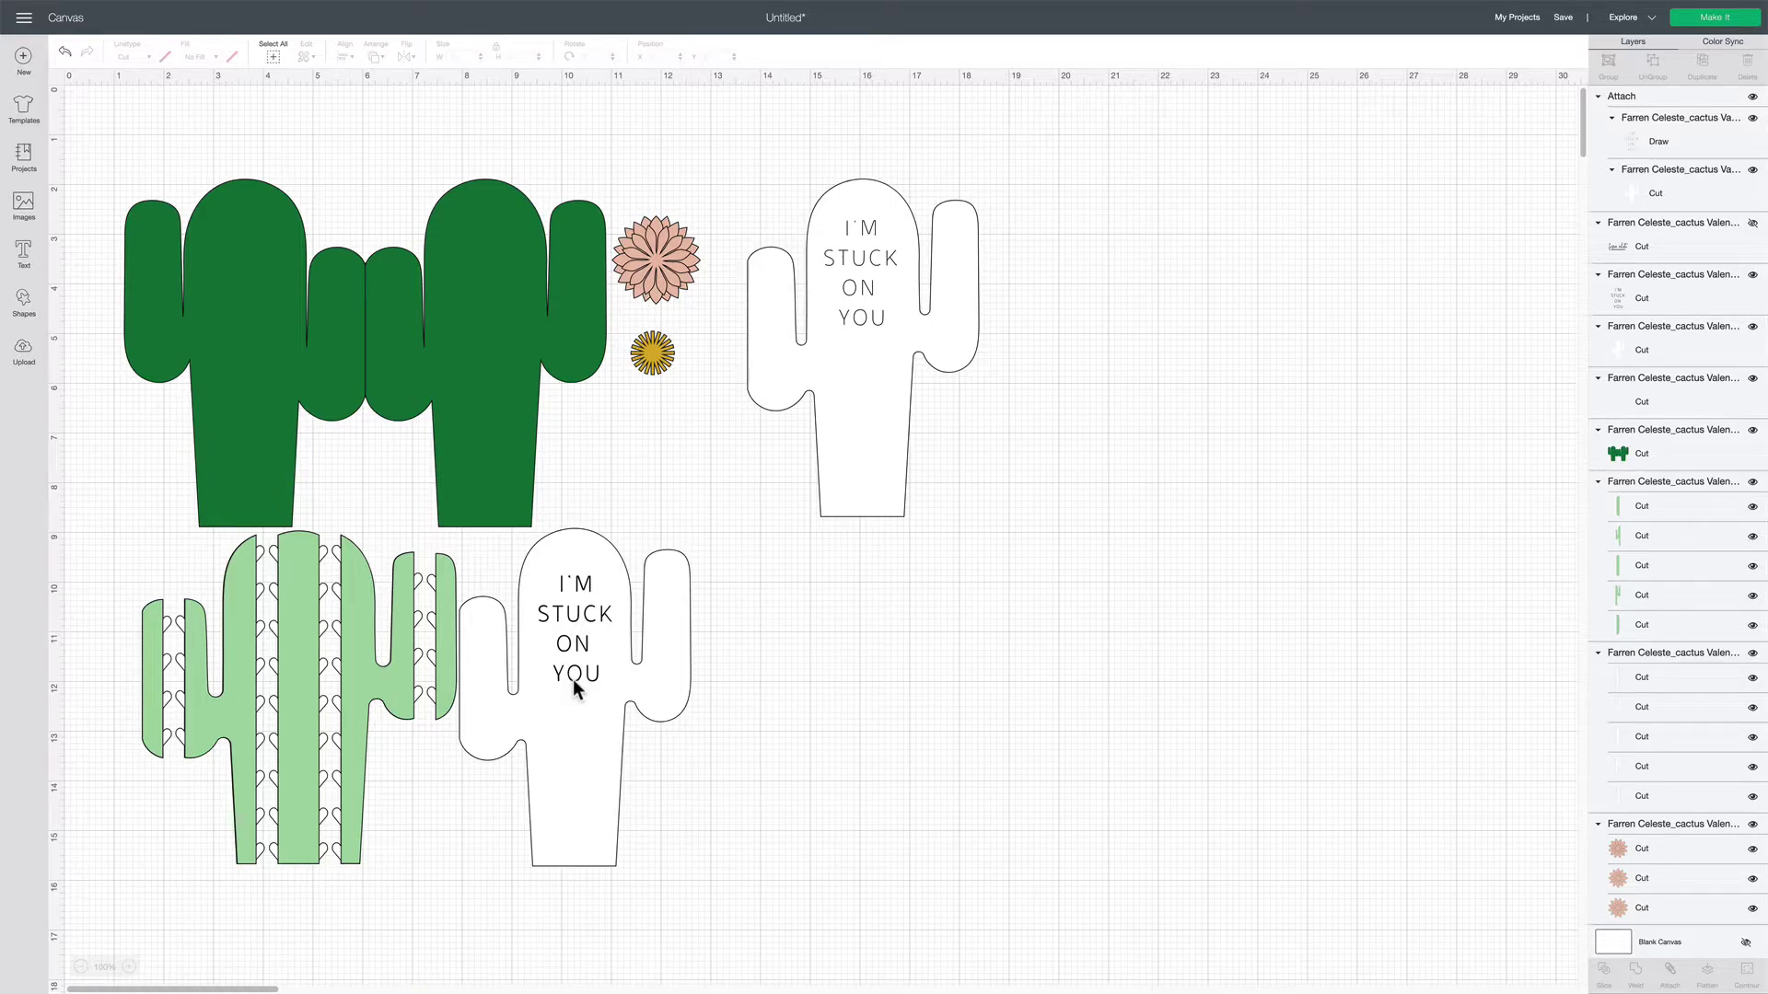
Try hiding the text layer on the lower white cactus and restore it
{"action": "left_click", "coordinate": [593, 620]}
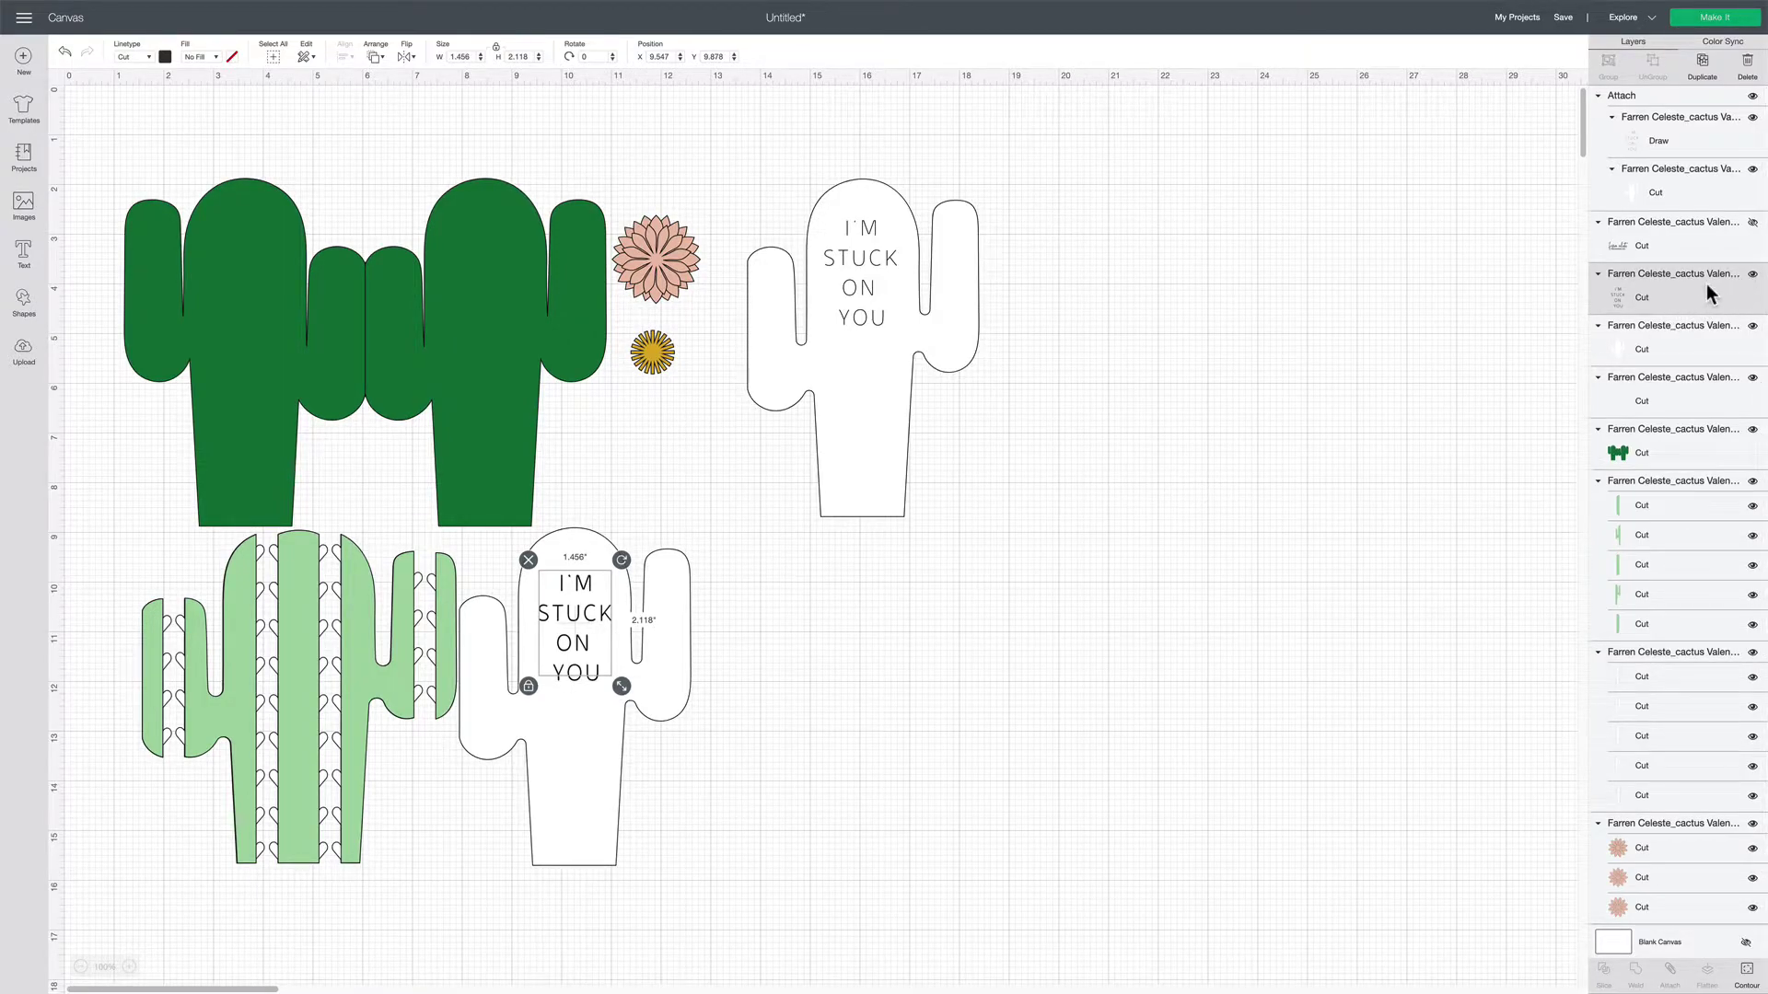
{"action": "left_click", "coordinate": [1752, 274]}
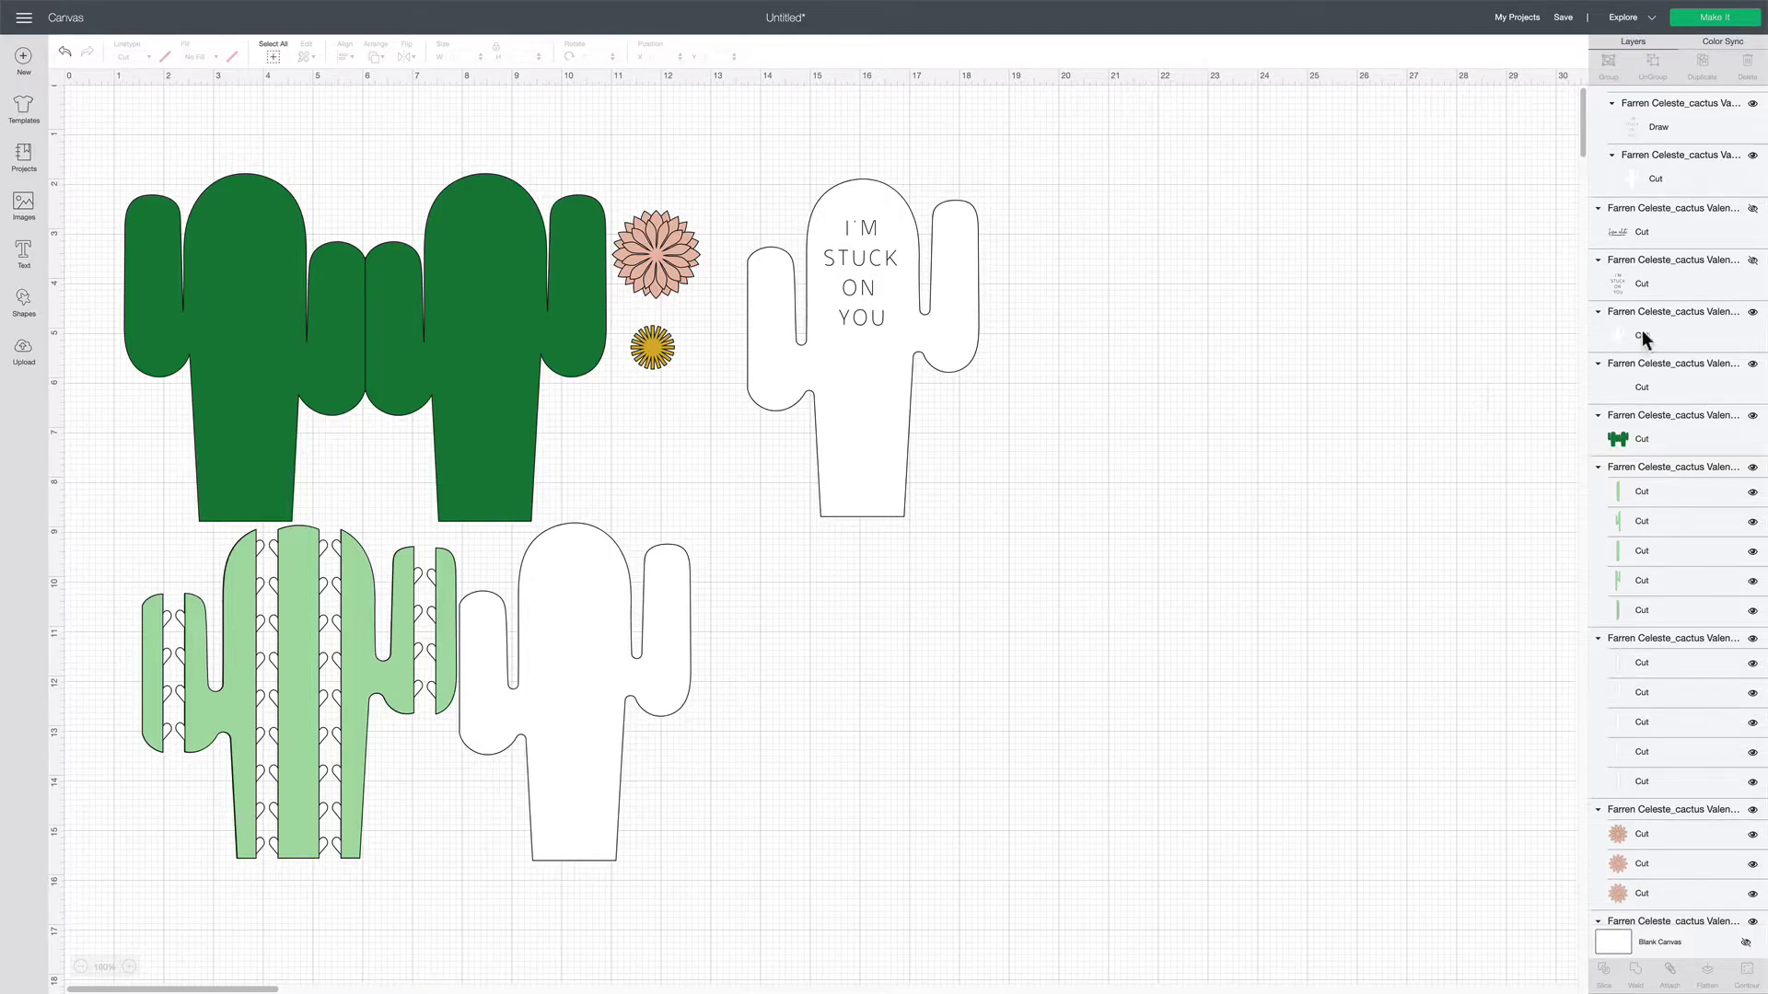
{"action": "left_click", "coordinate": [1752, 260]}
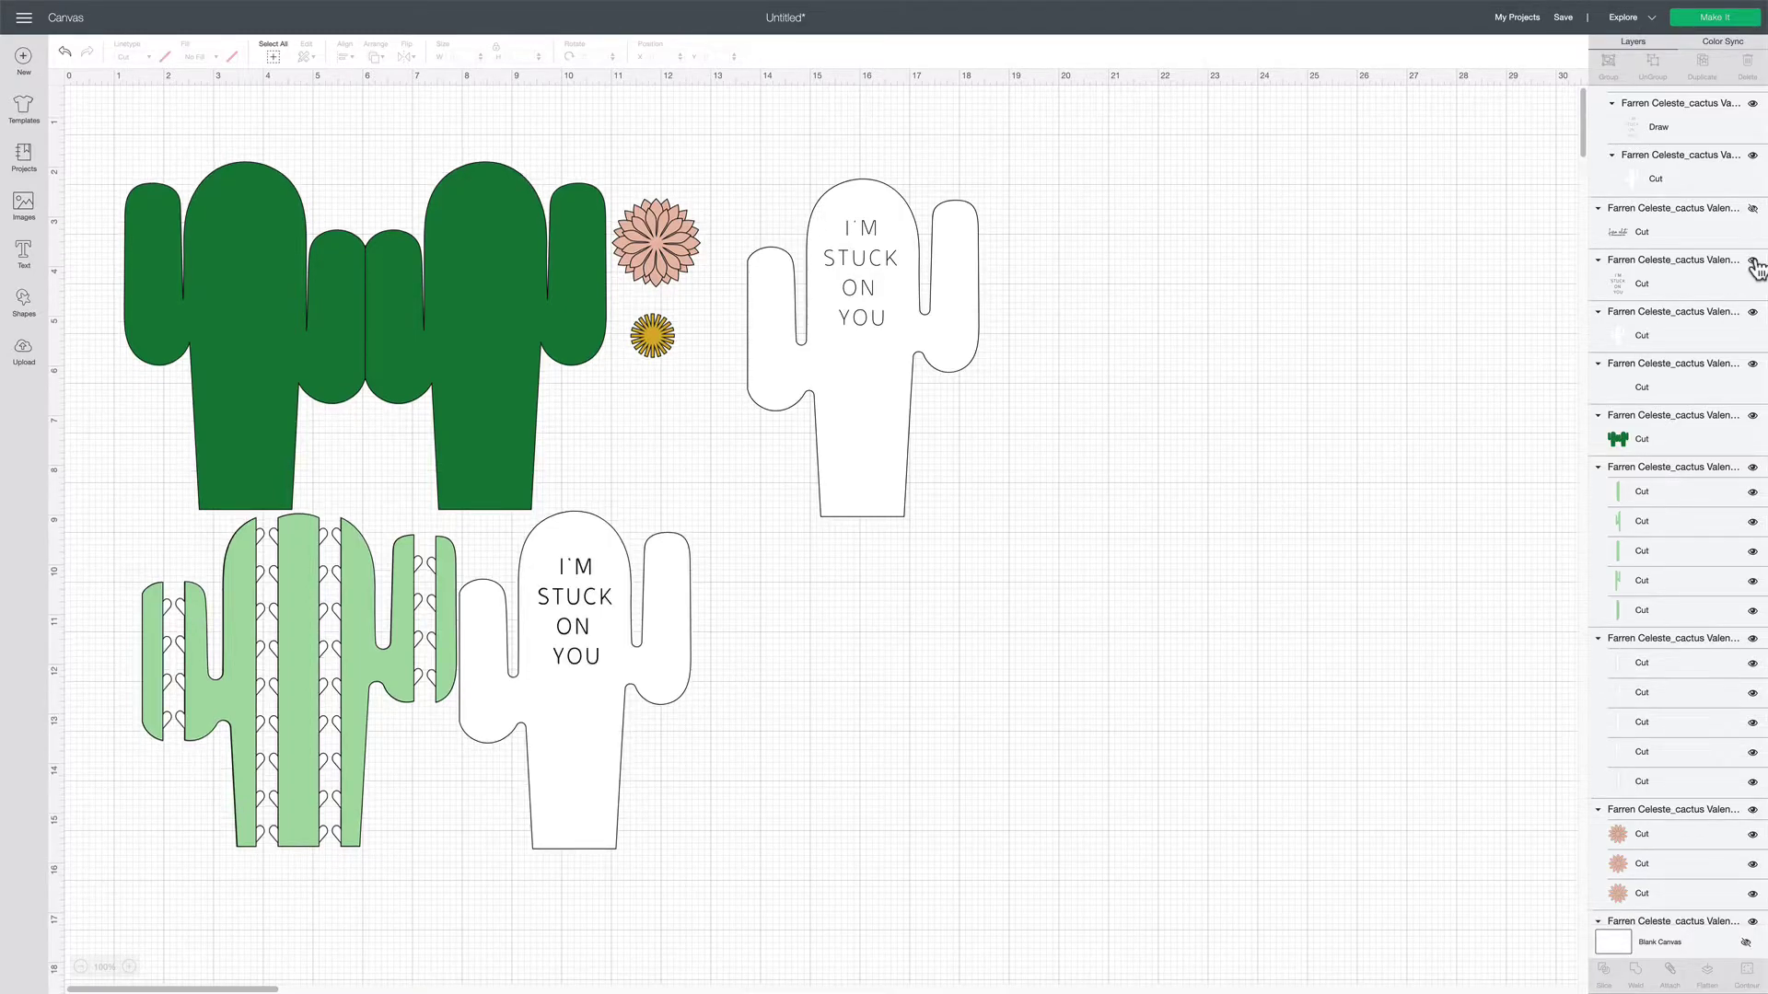
{"action": "key", "text": "ctrl+z"}
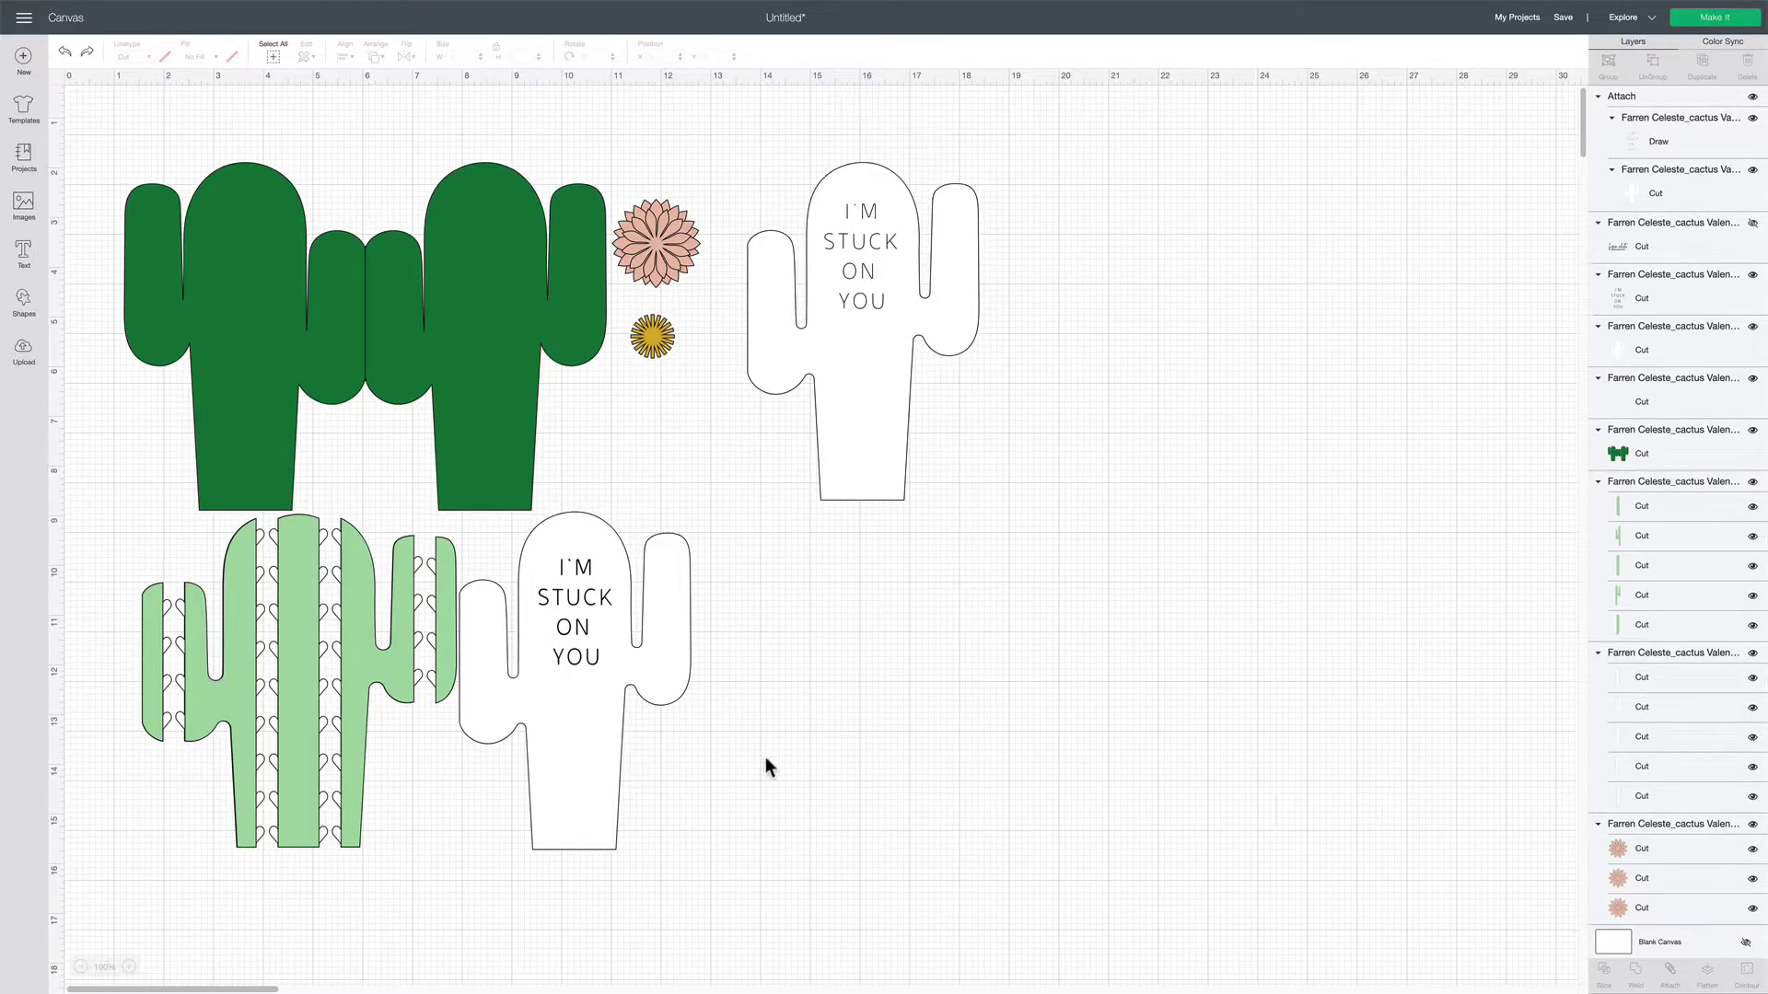
Flatten the lower text with its white cactus and move the piece beside the attached cactus, at about X 18.7
{"action": "left_click_drag", "start_coordinate": [676, 865], "coordinate": [554, 557]}
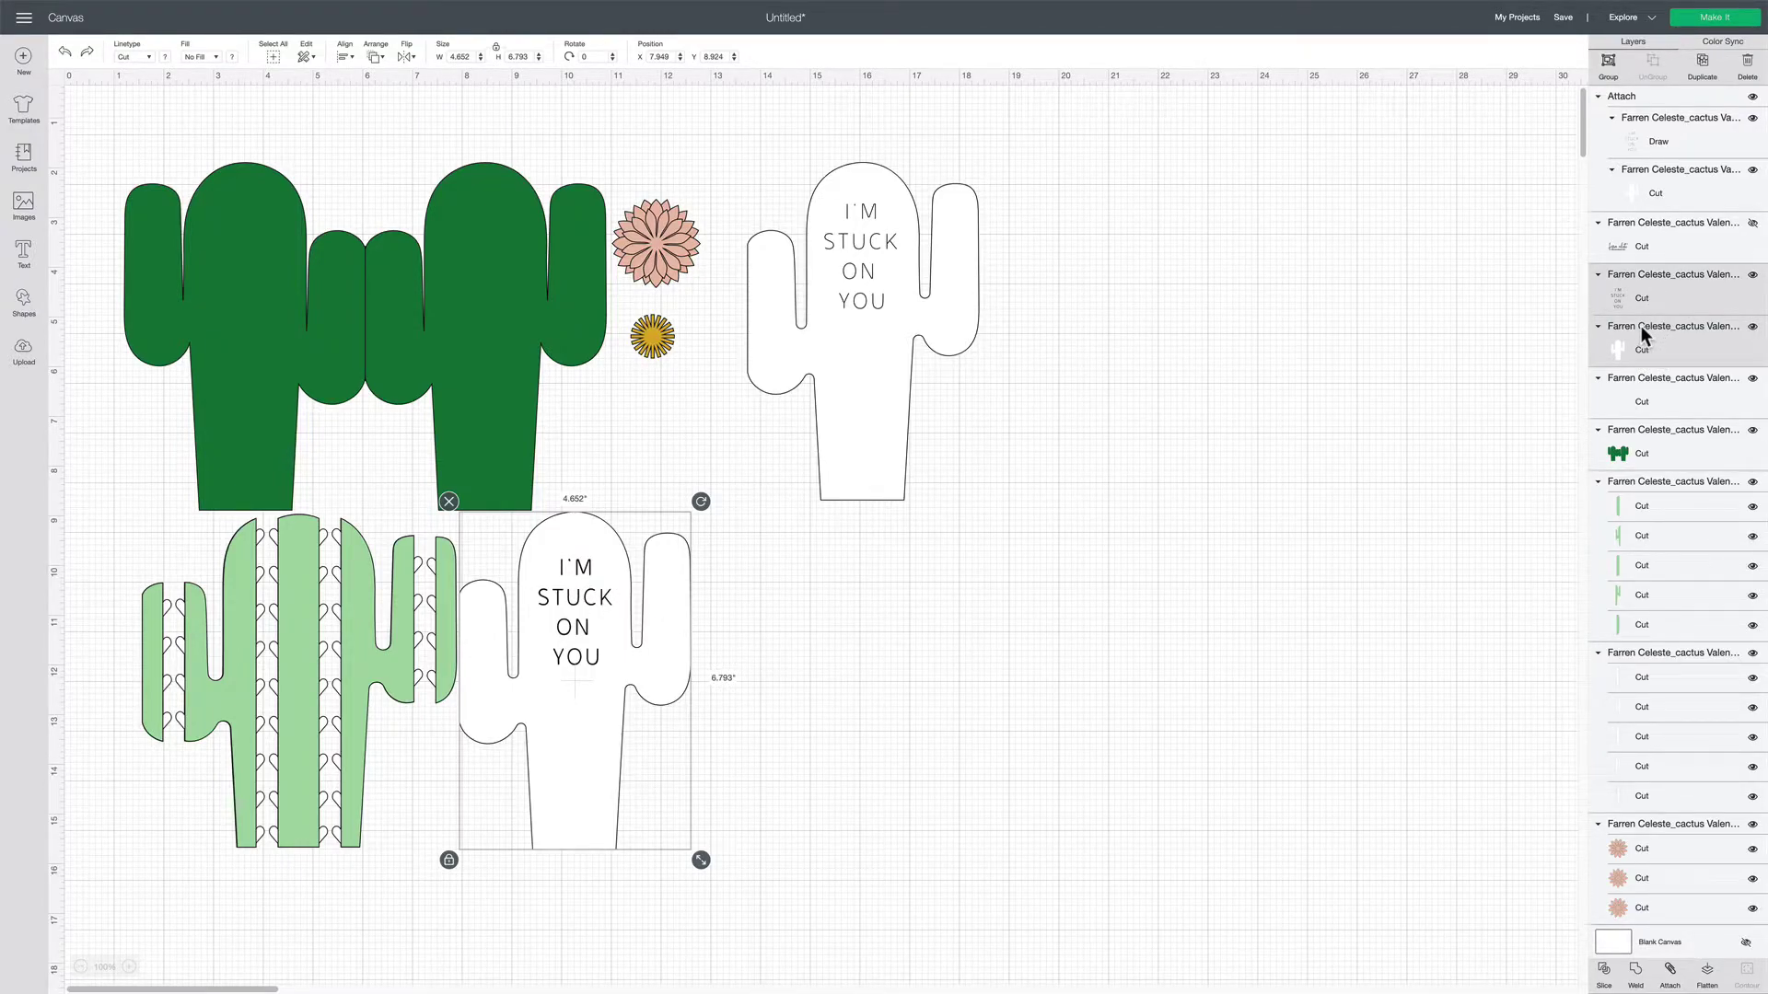
{"action": "left_click", "coordinate": [1706, 976]}
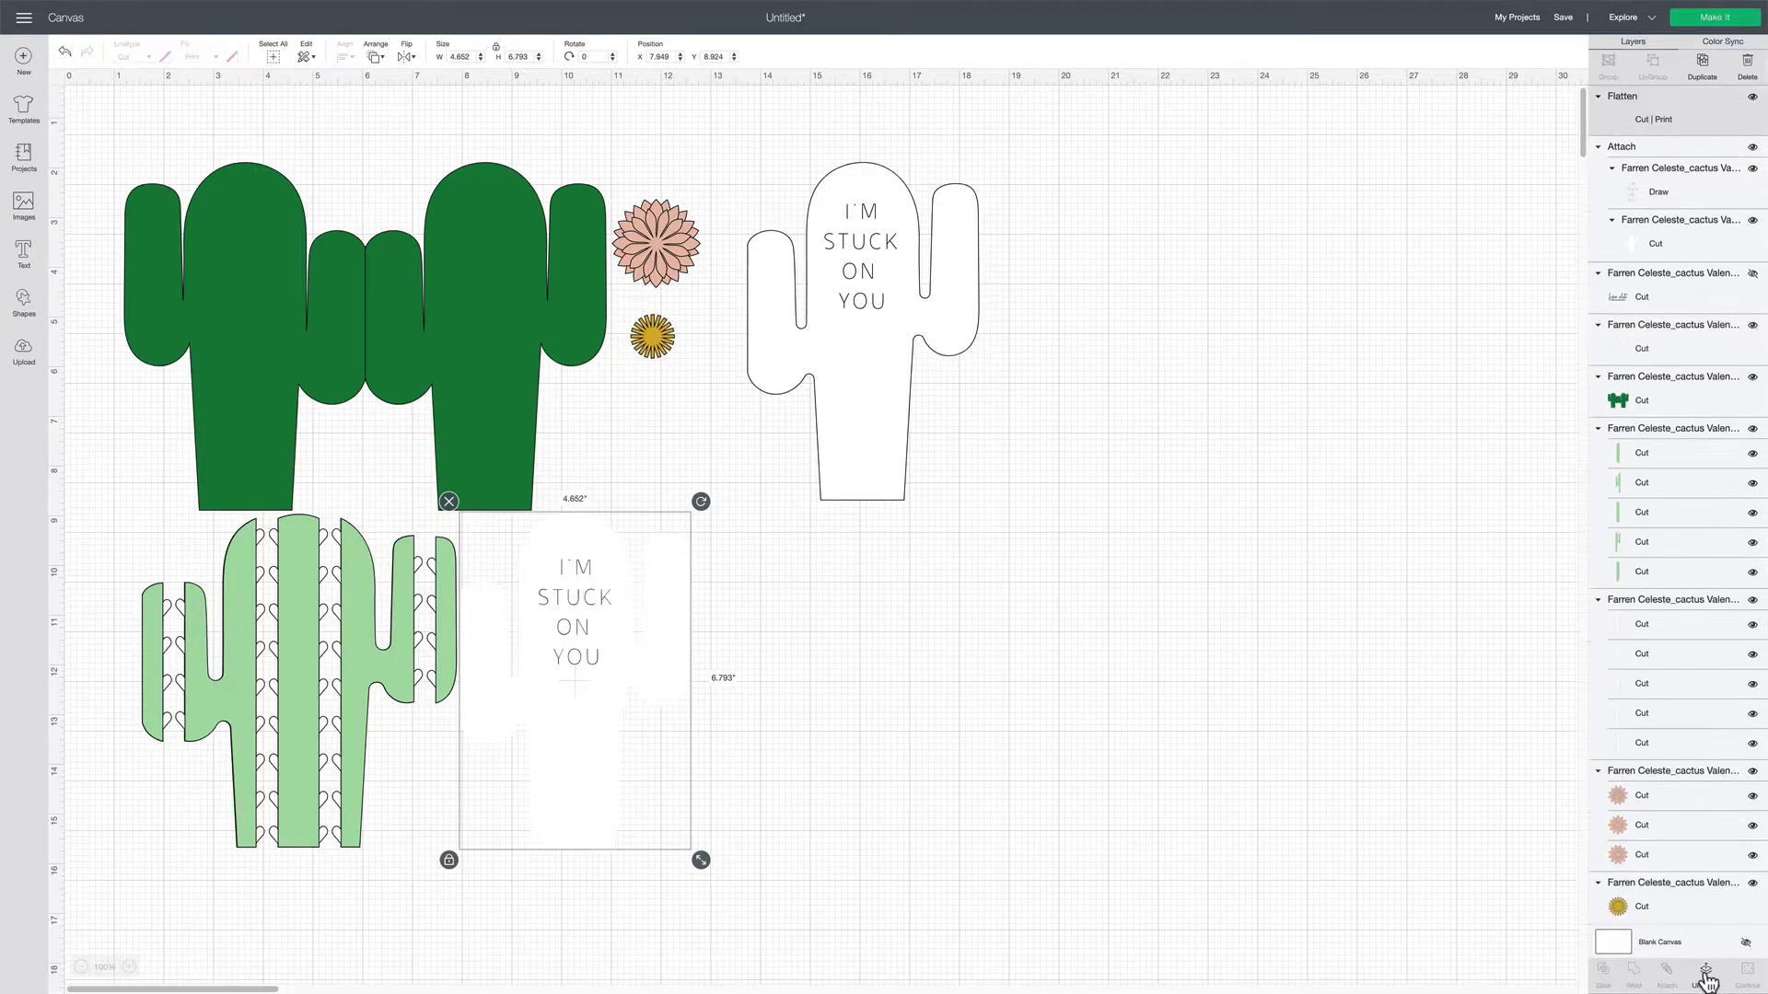
{"action": "left_click_drag", "start_coordinate": [628, 660], "coordinate": [727, 633]}
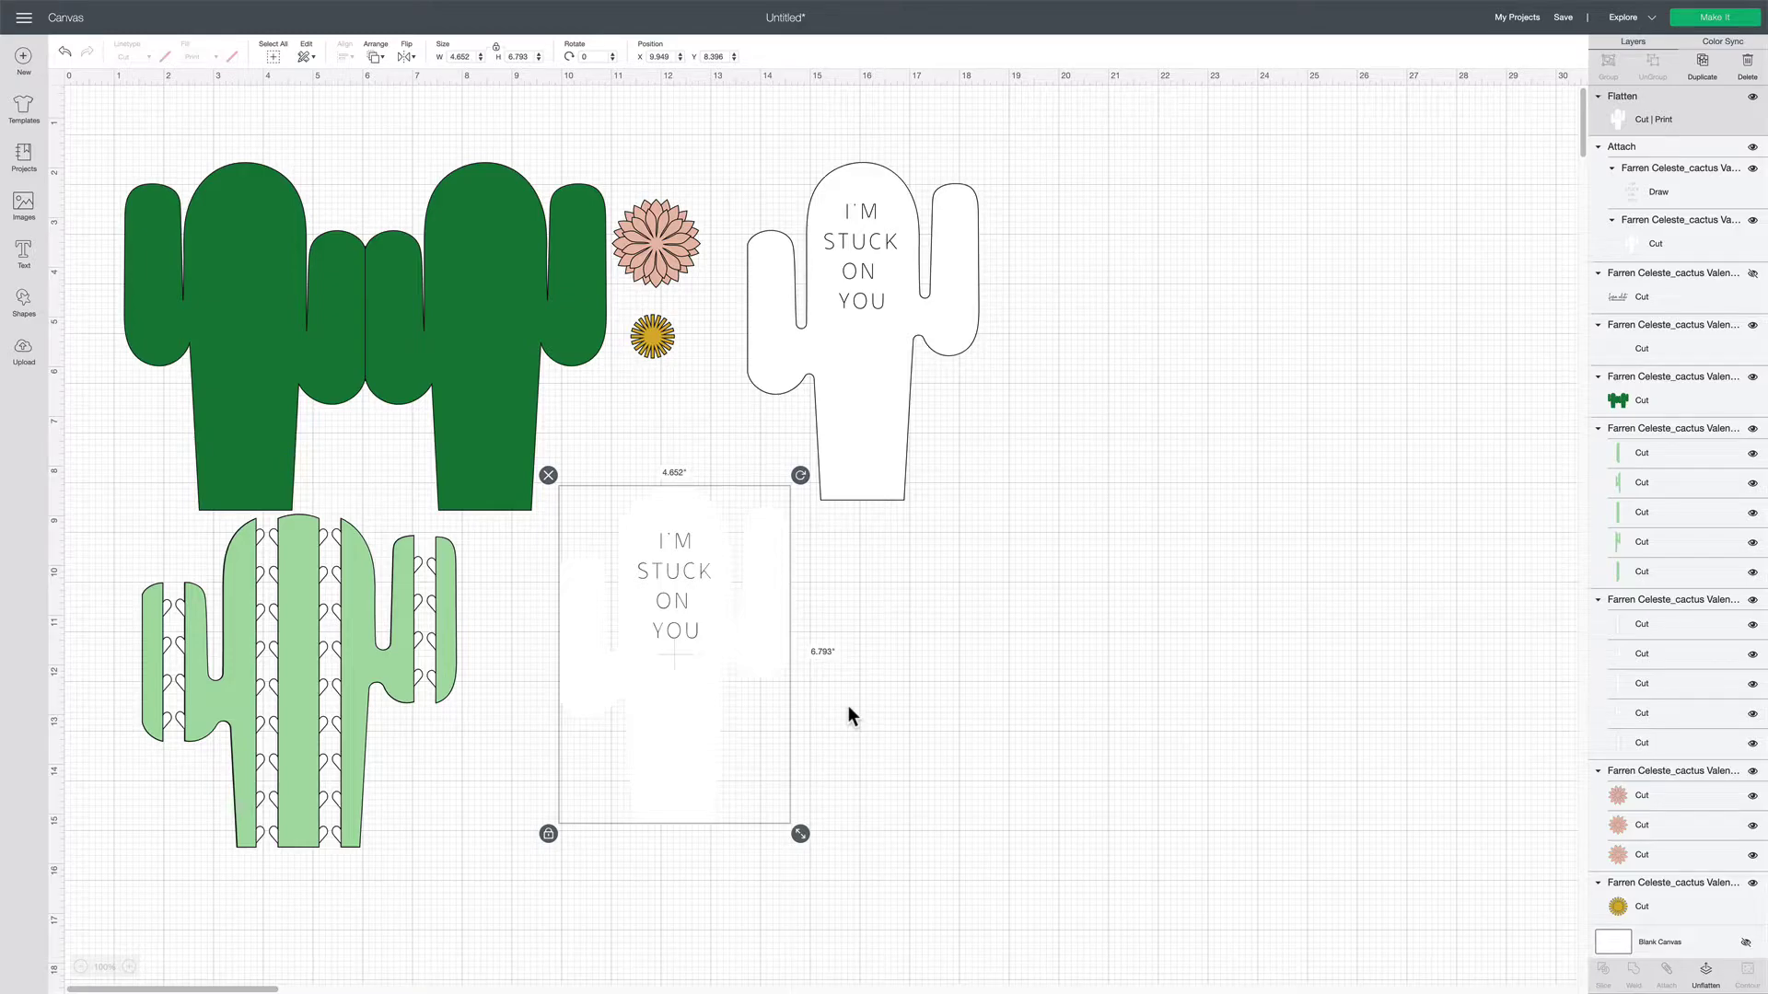
{"action": "left_click_drag", "start_coordinate": [724, 633], "coordinate": [706, 621]}
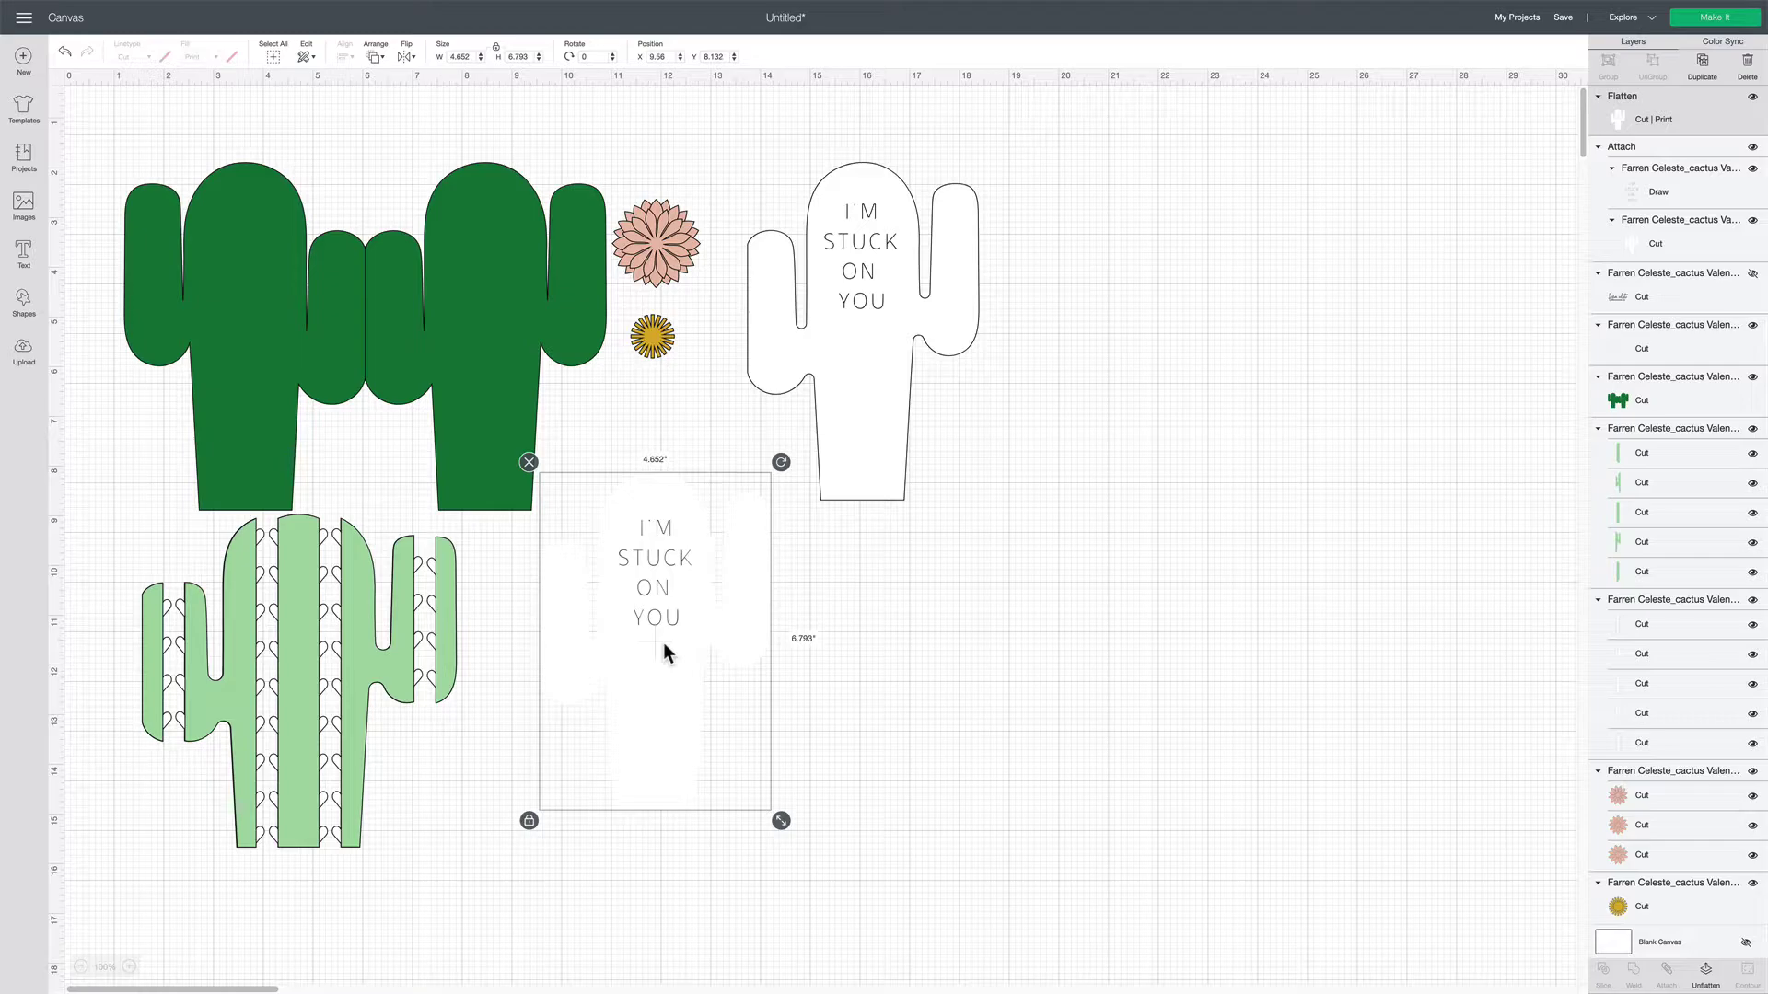
{"action": "left_click_drag", "start_coordinate": [663, 643], "coordinate": [1118, 337]}
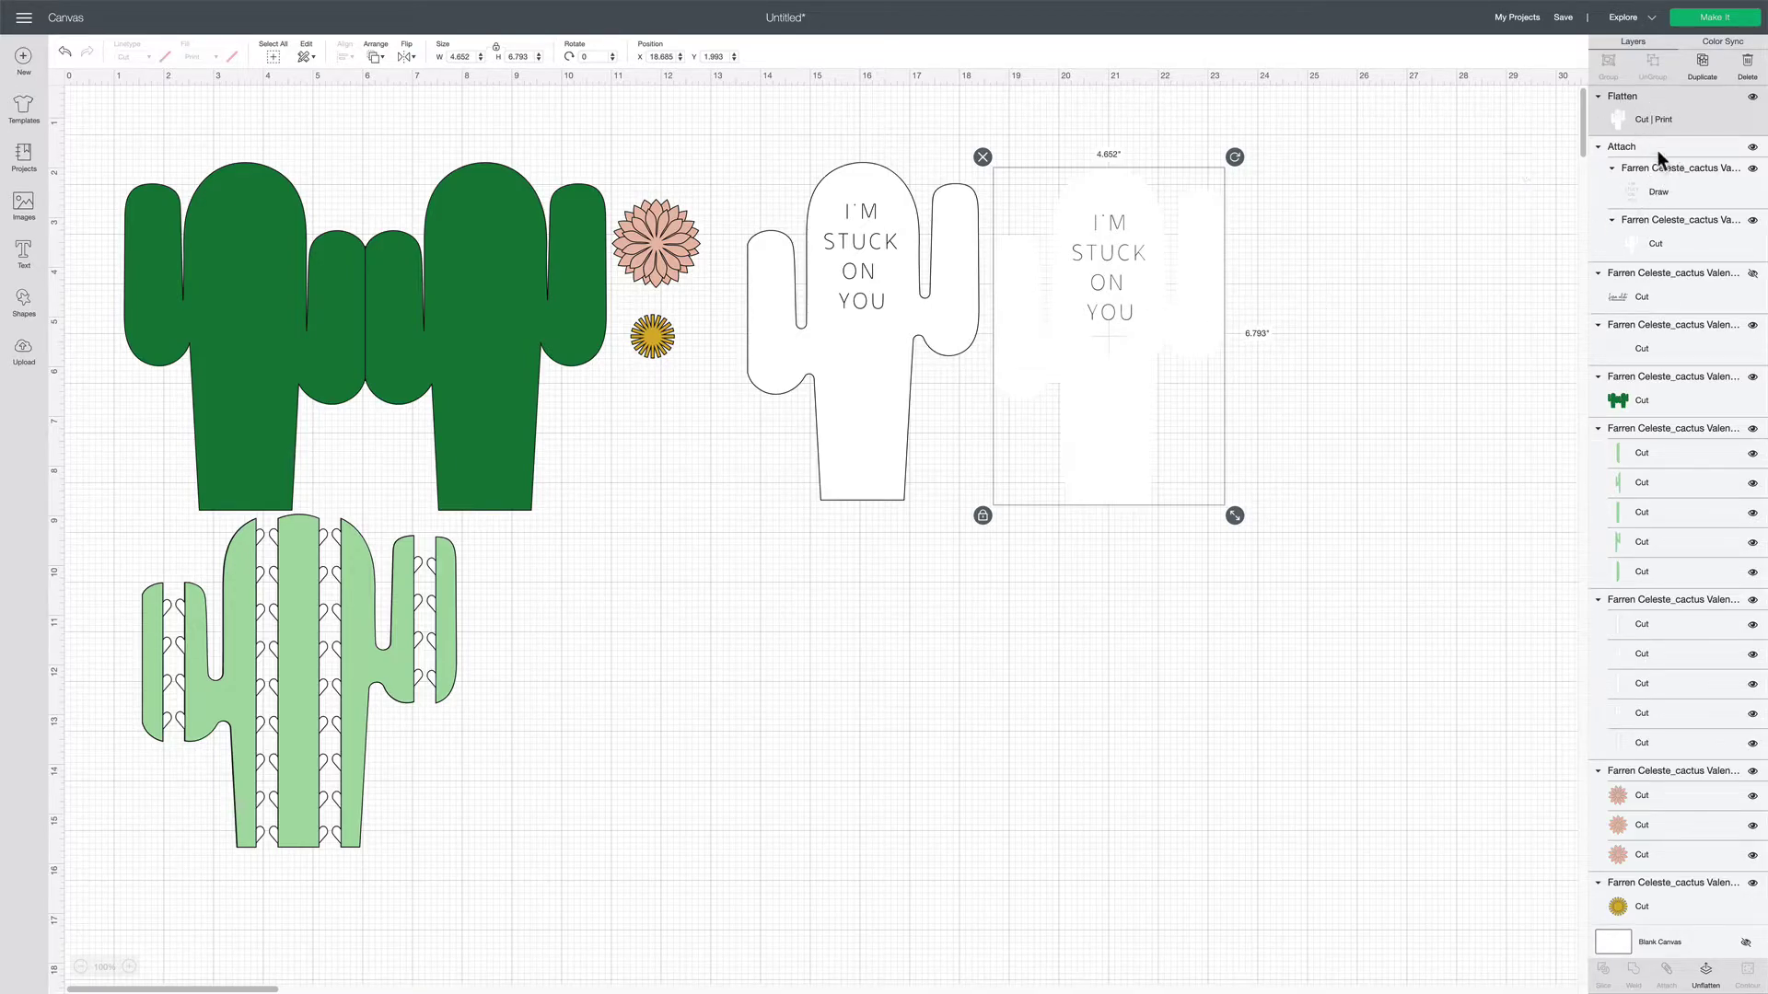
Hide the flattened cactus and the attached cactus with drawn text
{"action": "left_click", "coordinate": [1752, 97]}
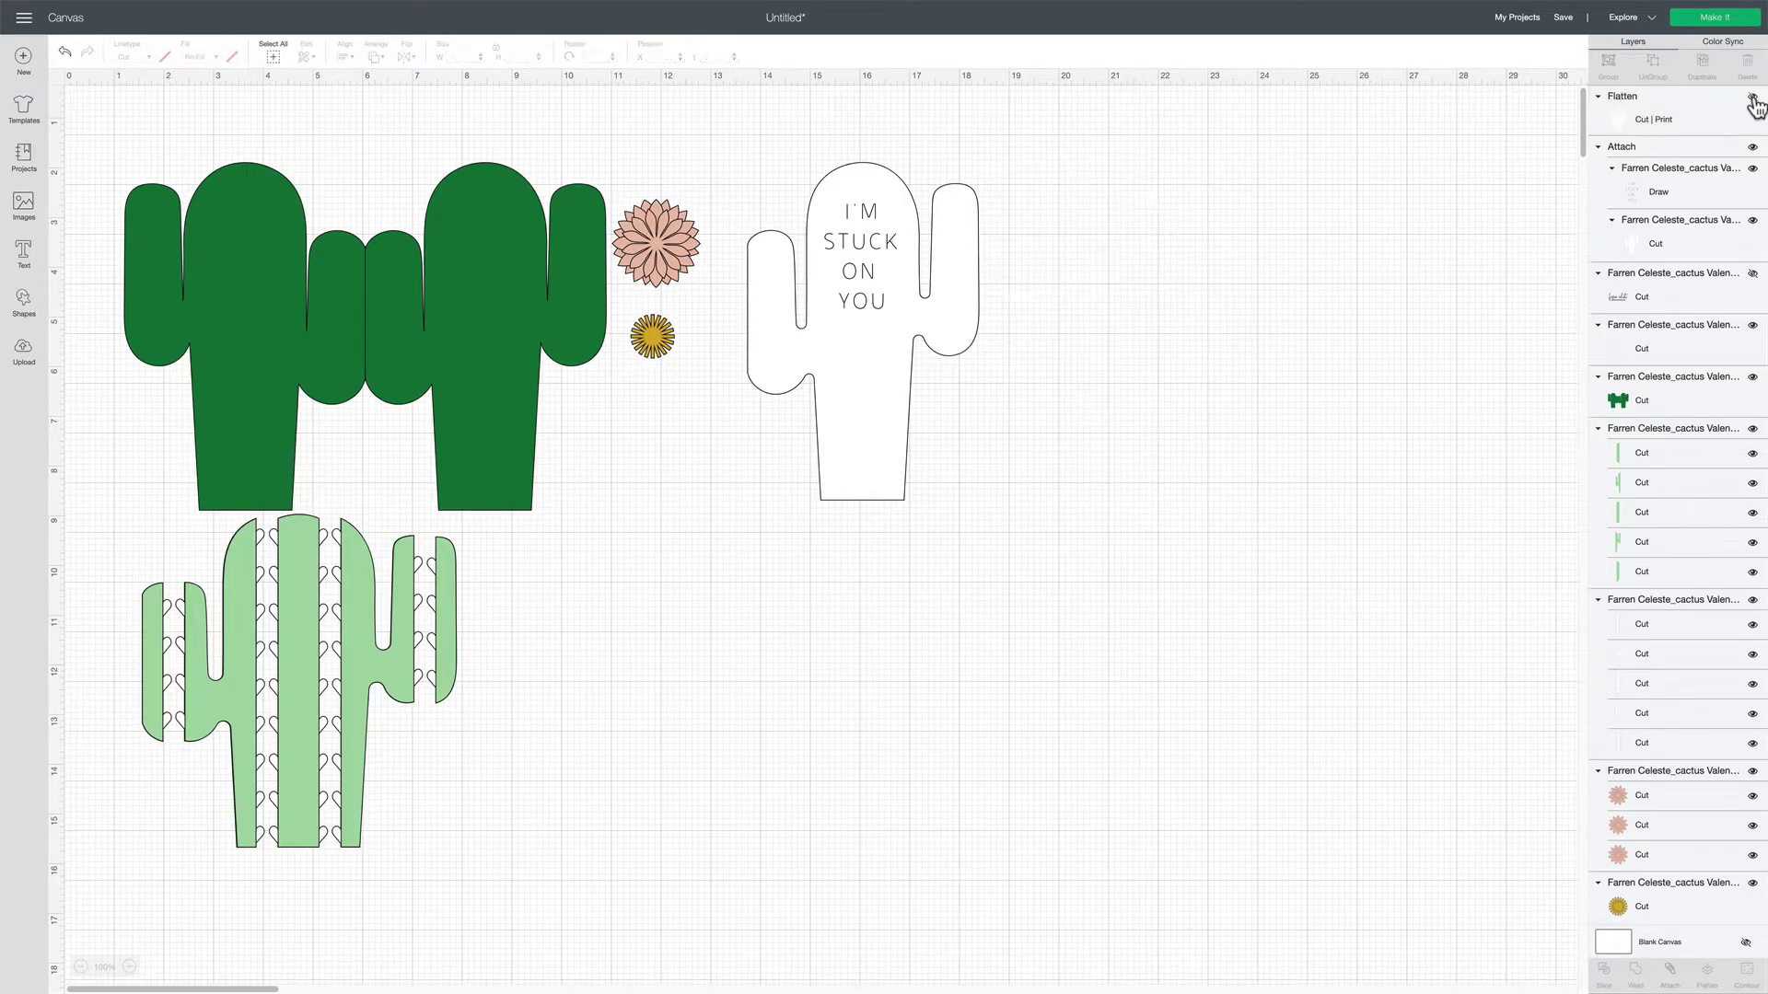
{"action": "left_click", "coordinate": [831, 303]}
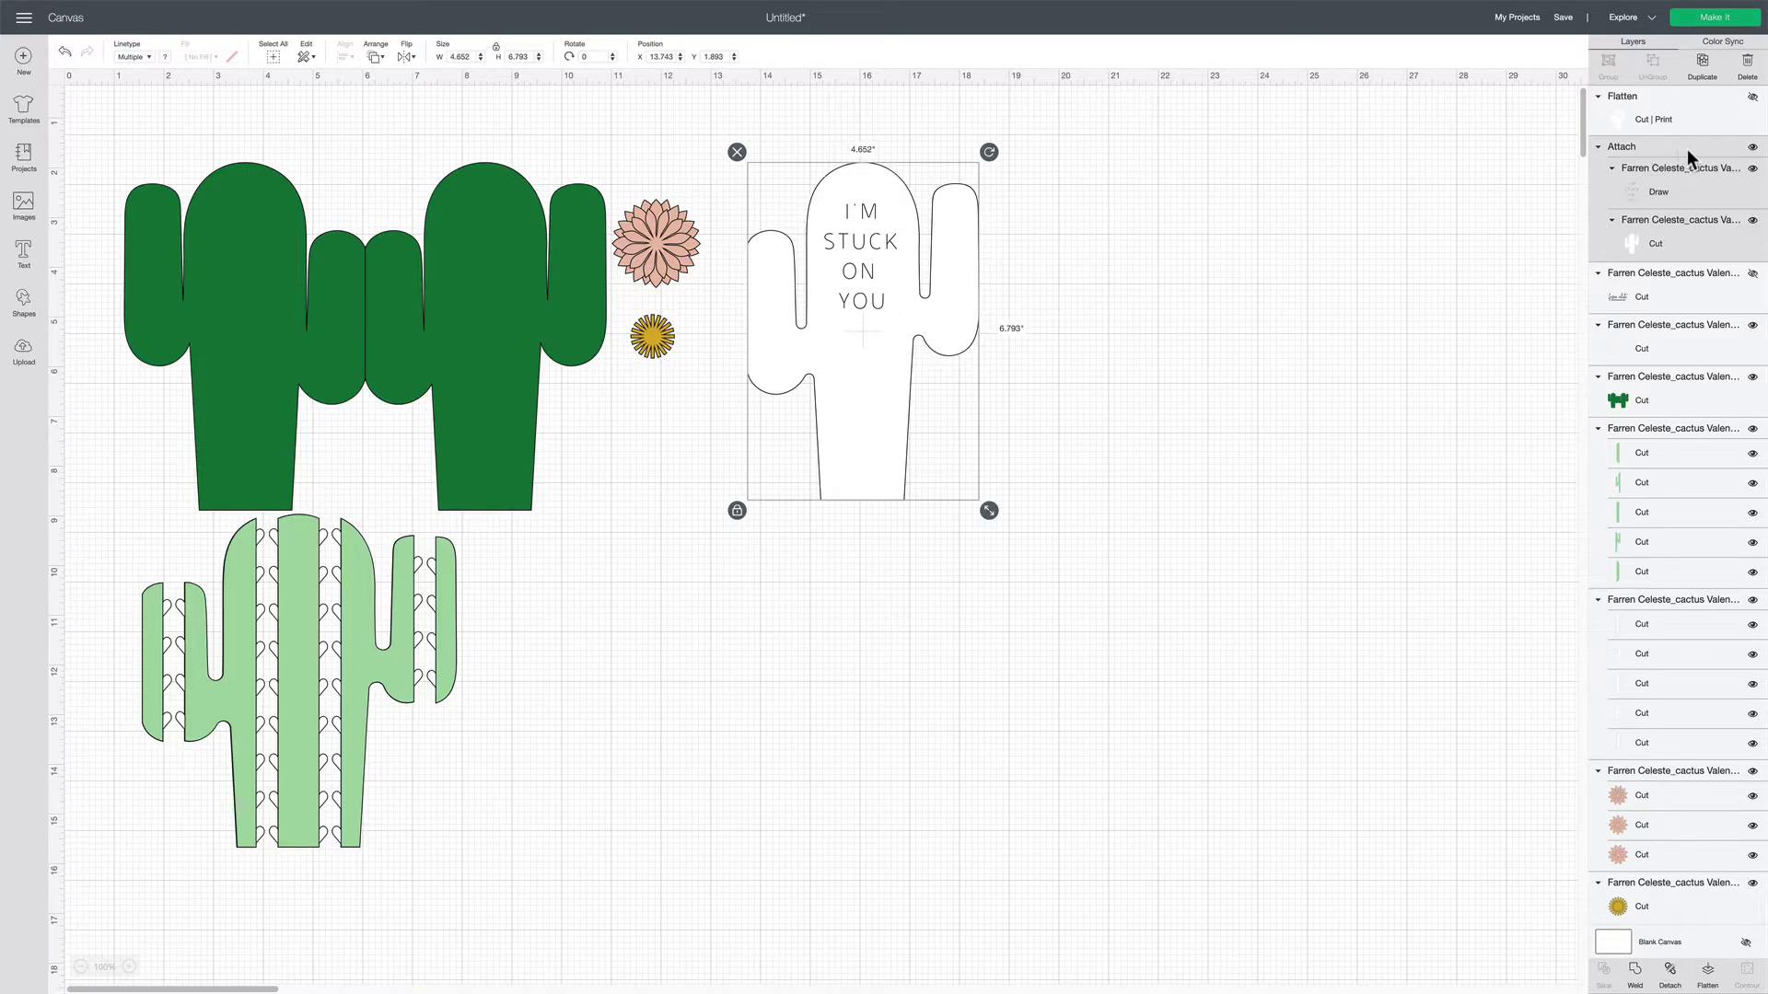
{"action": "left_click", "coordinate": [1753, 148]}
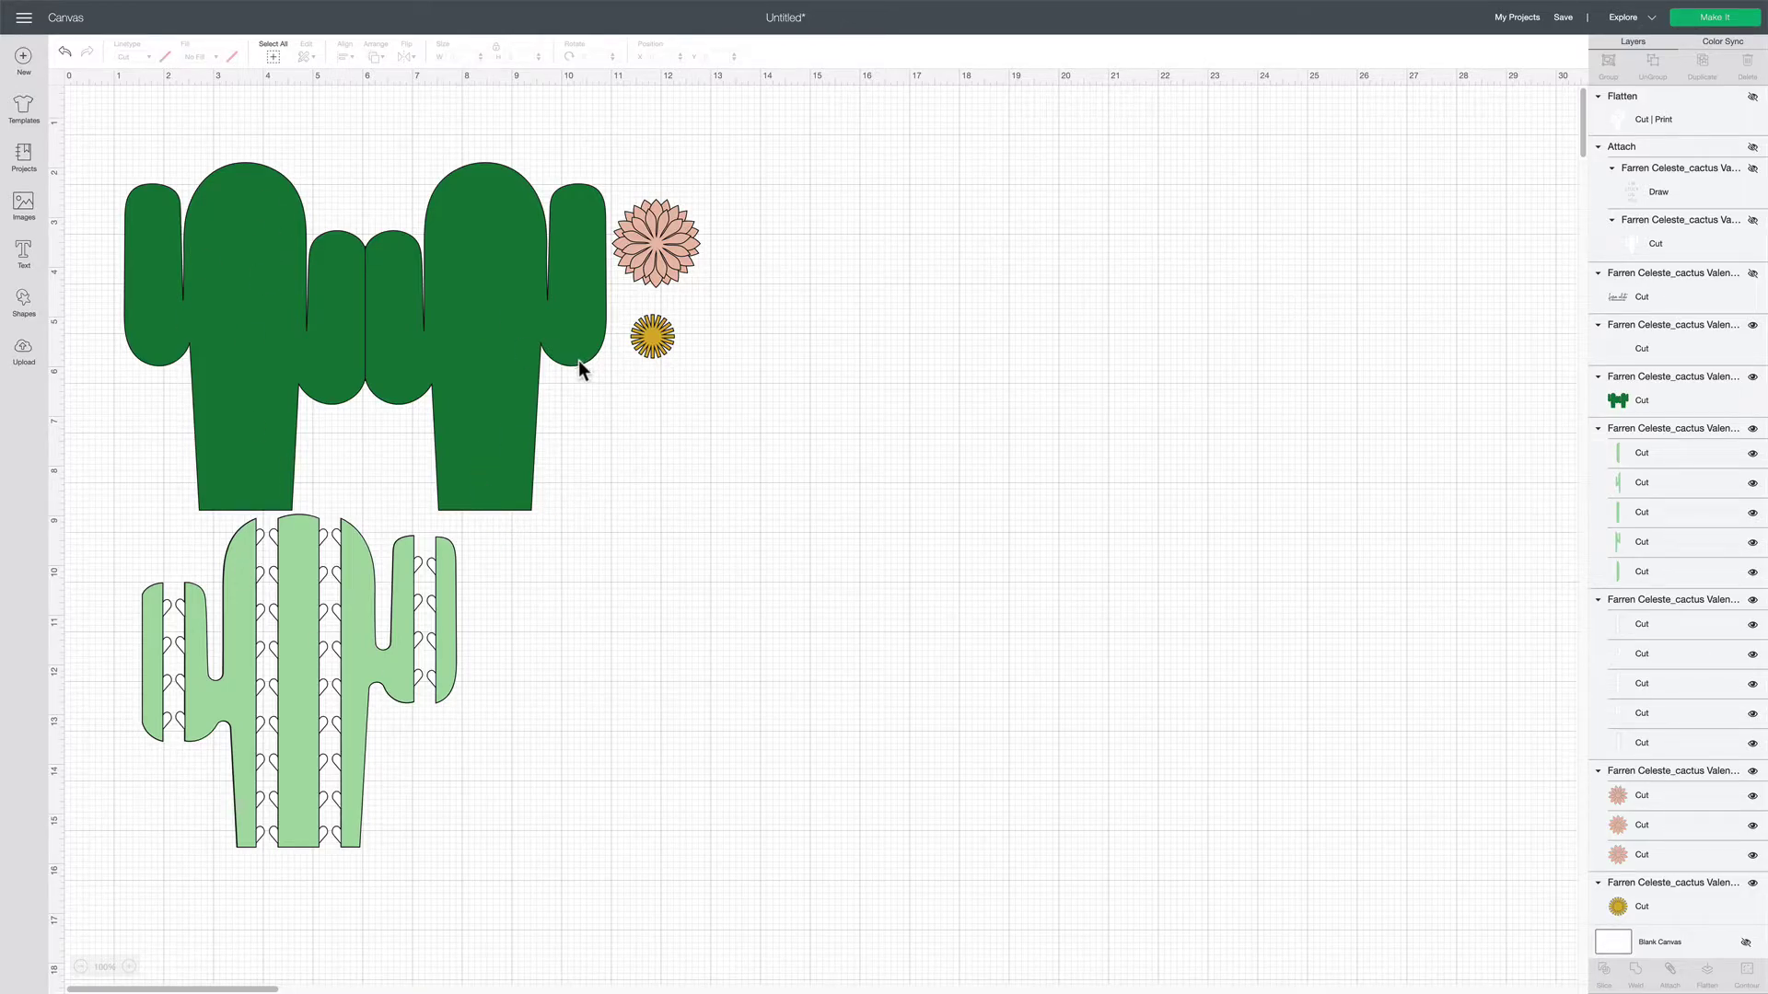
Reposition the dark green double cactus and its centre line at about X 0.9, Y 0.9, and try hiding and restoring the line
{"action": "key", "text": "ctrl+z"}
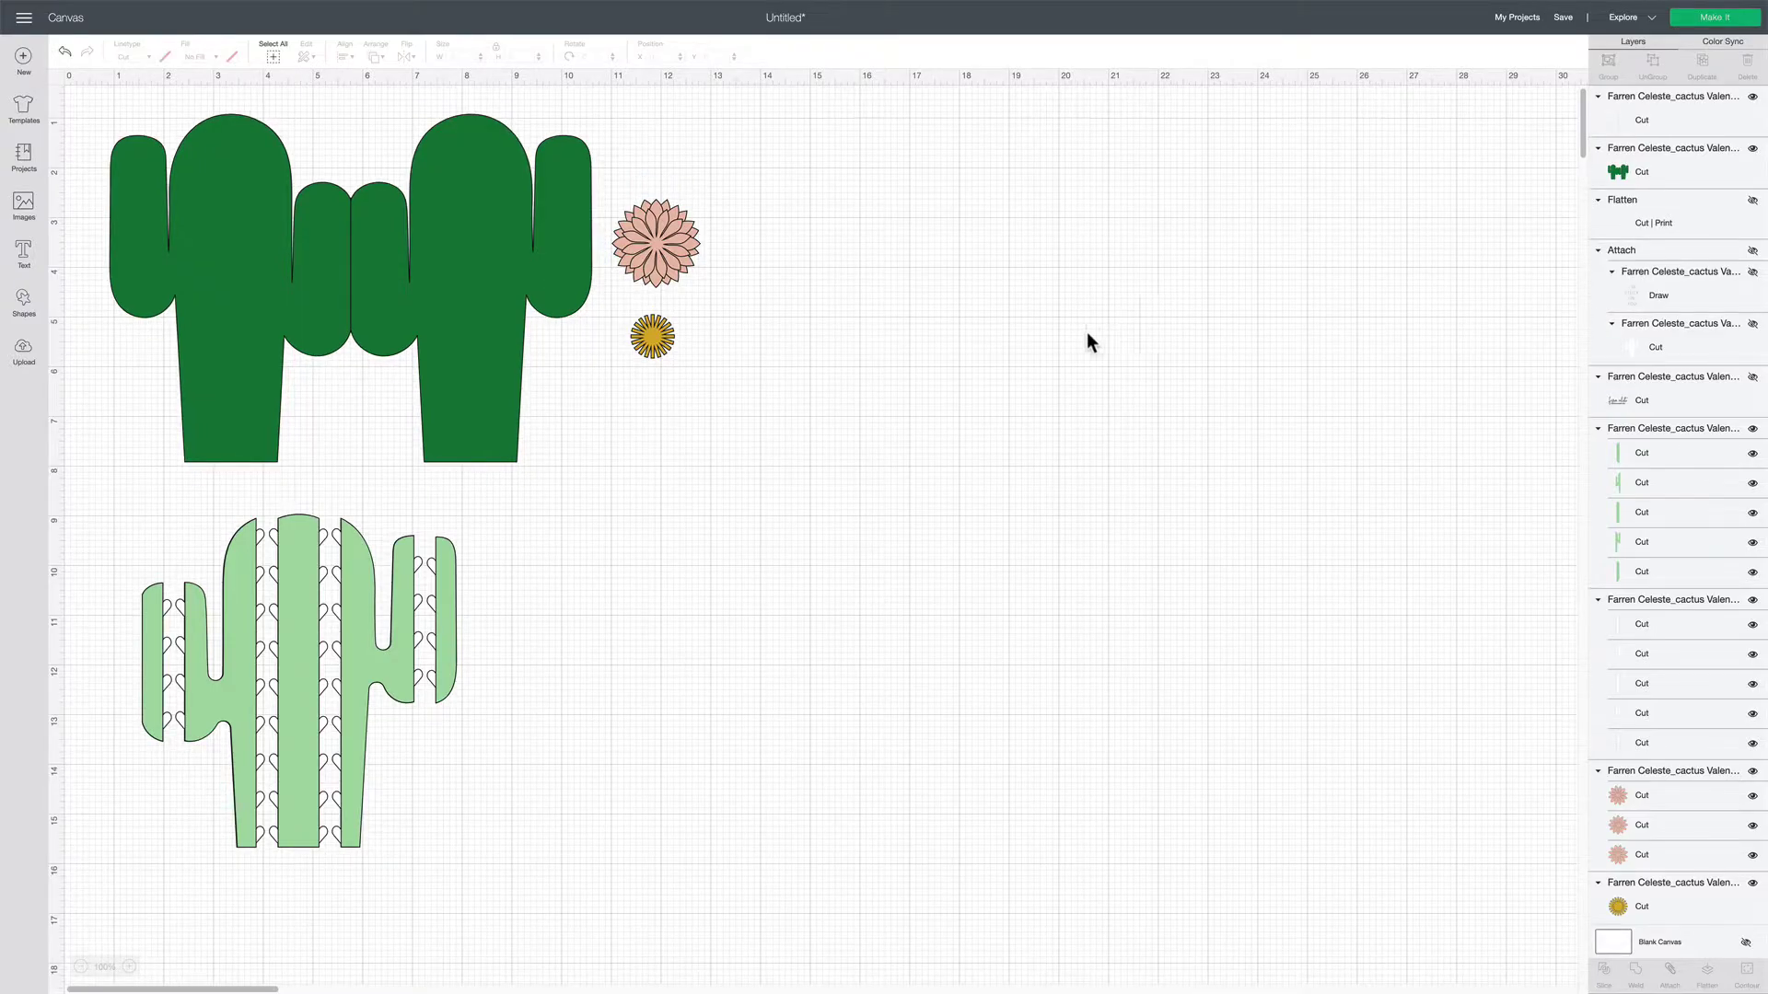
{"action": "left_click", "coordinate": [351, 256]}
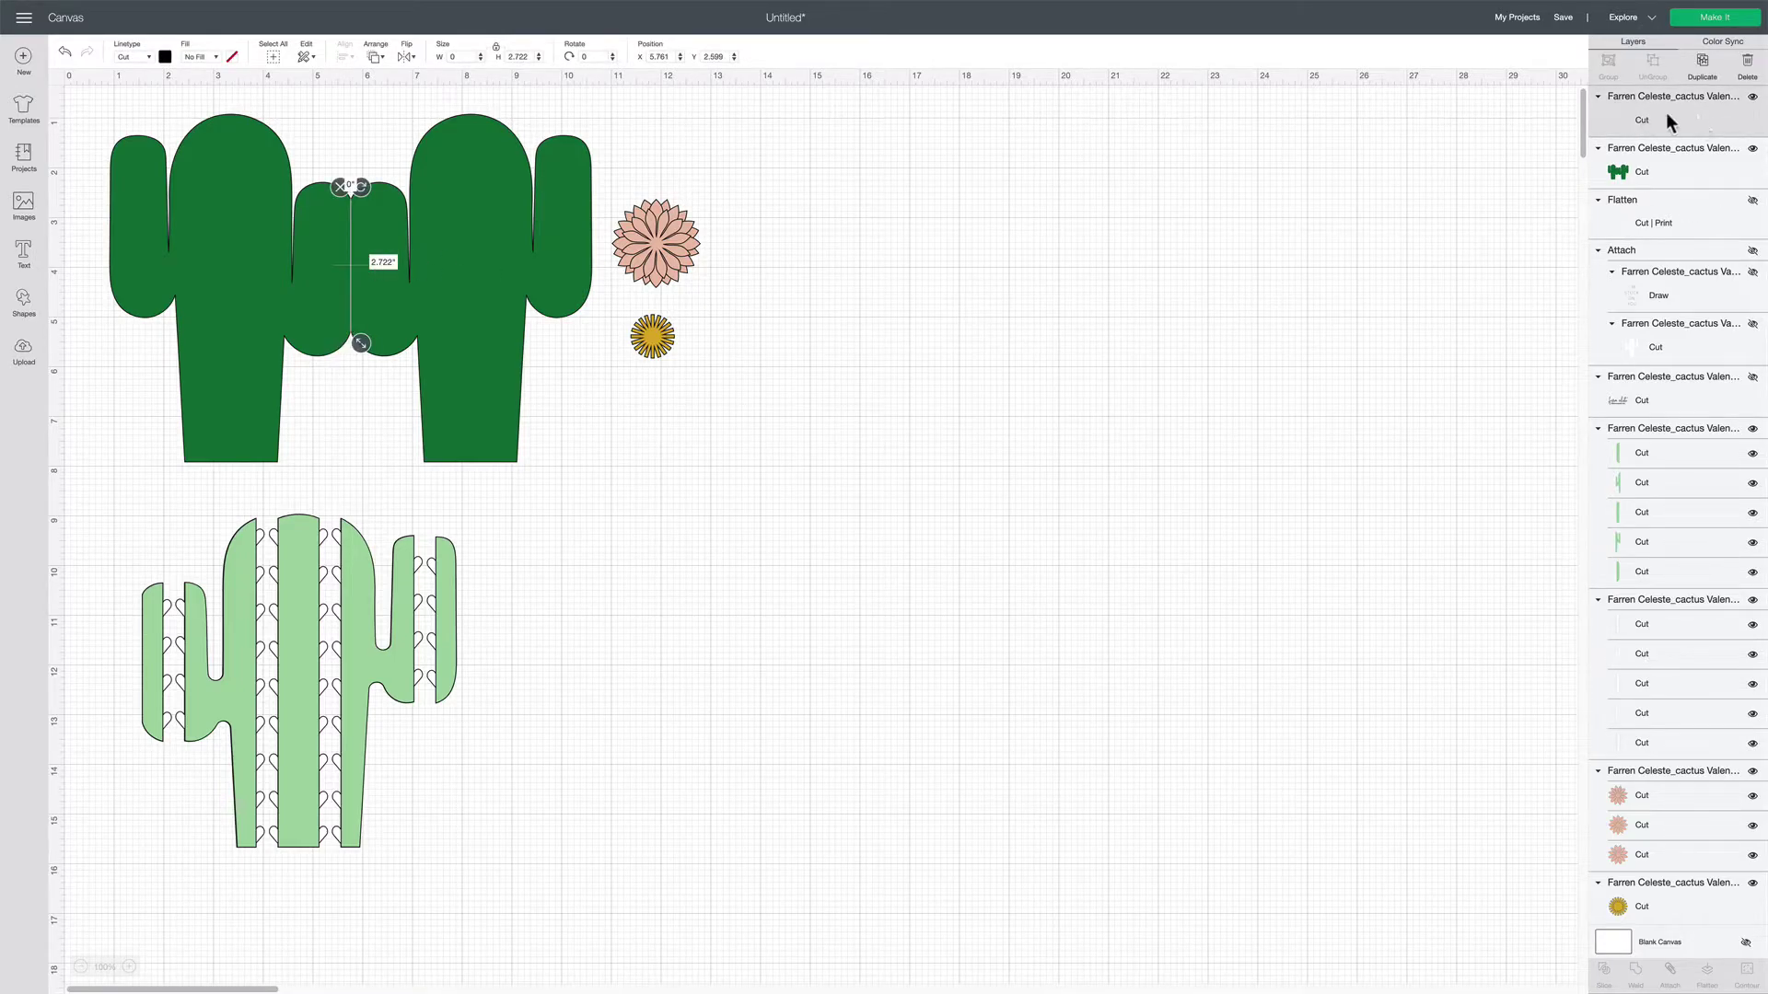
{"action": "left_click", "coordinate": [1752, 98]}
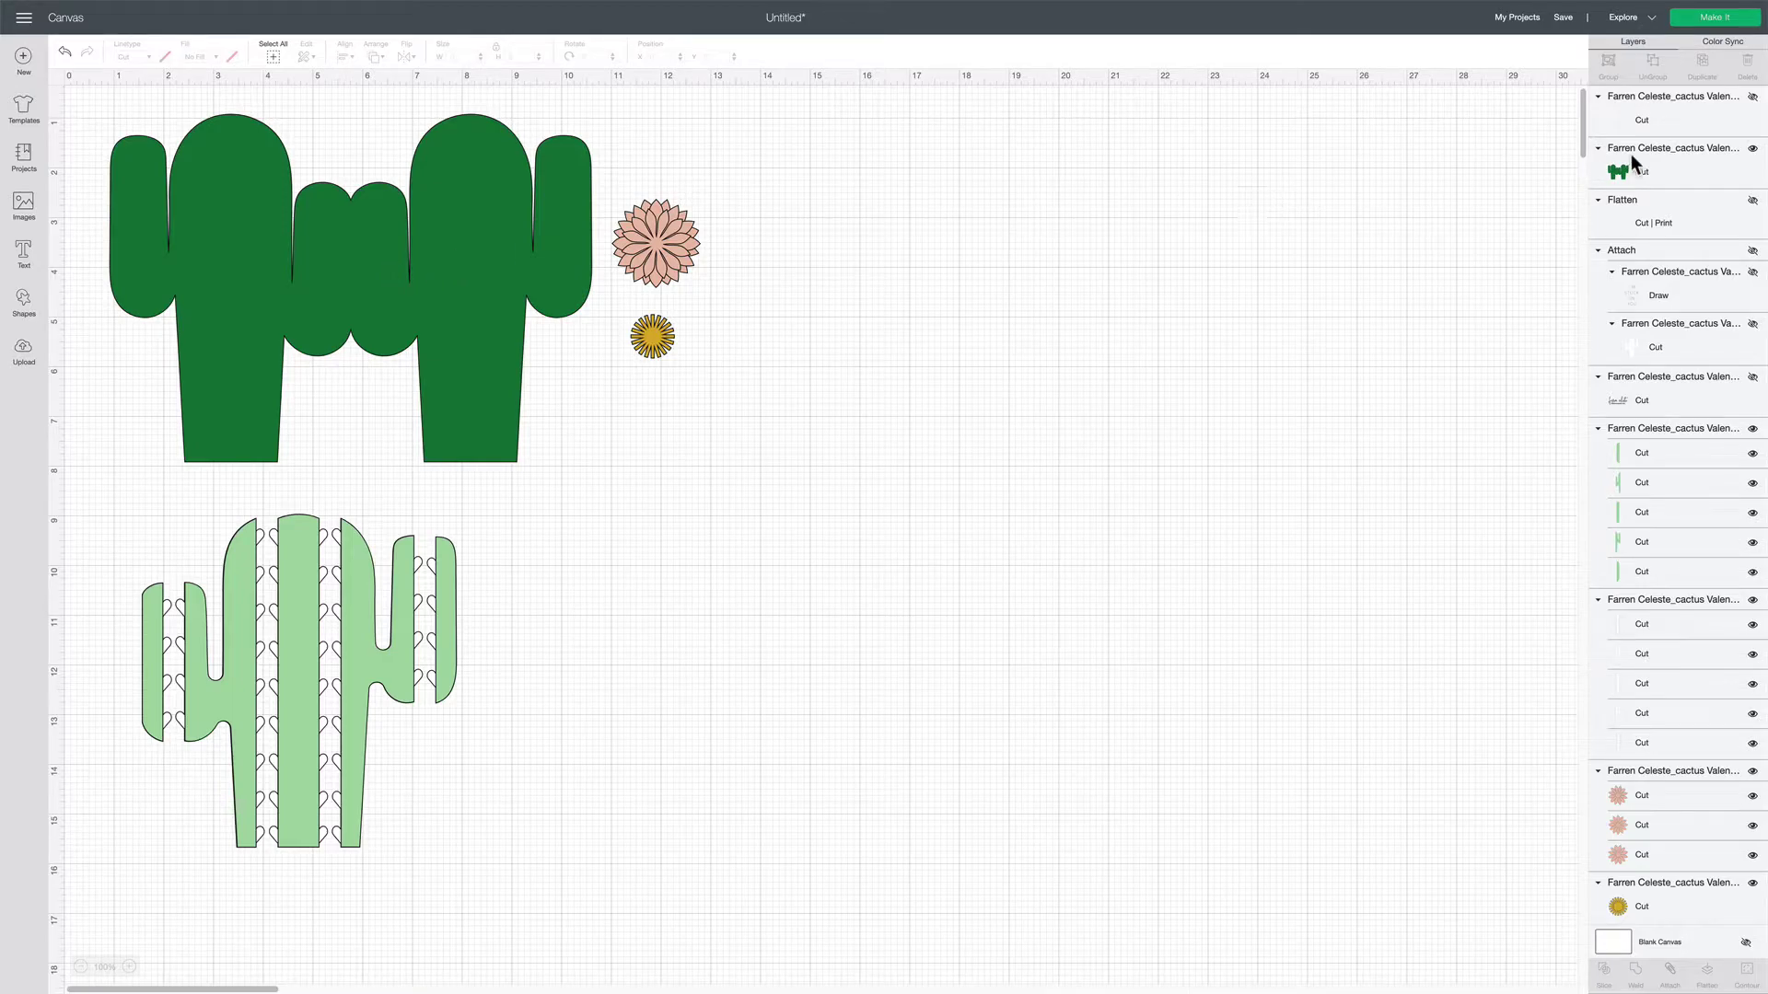
{"action": "left_click", "coordinate": [1752, 97]}
Set the centre fold line's linetype to Score and attach it to the dark green double cactus
{"action": "left_click", "coordinate": [351, 257]}
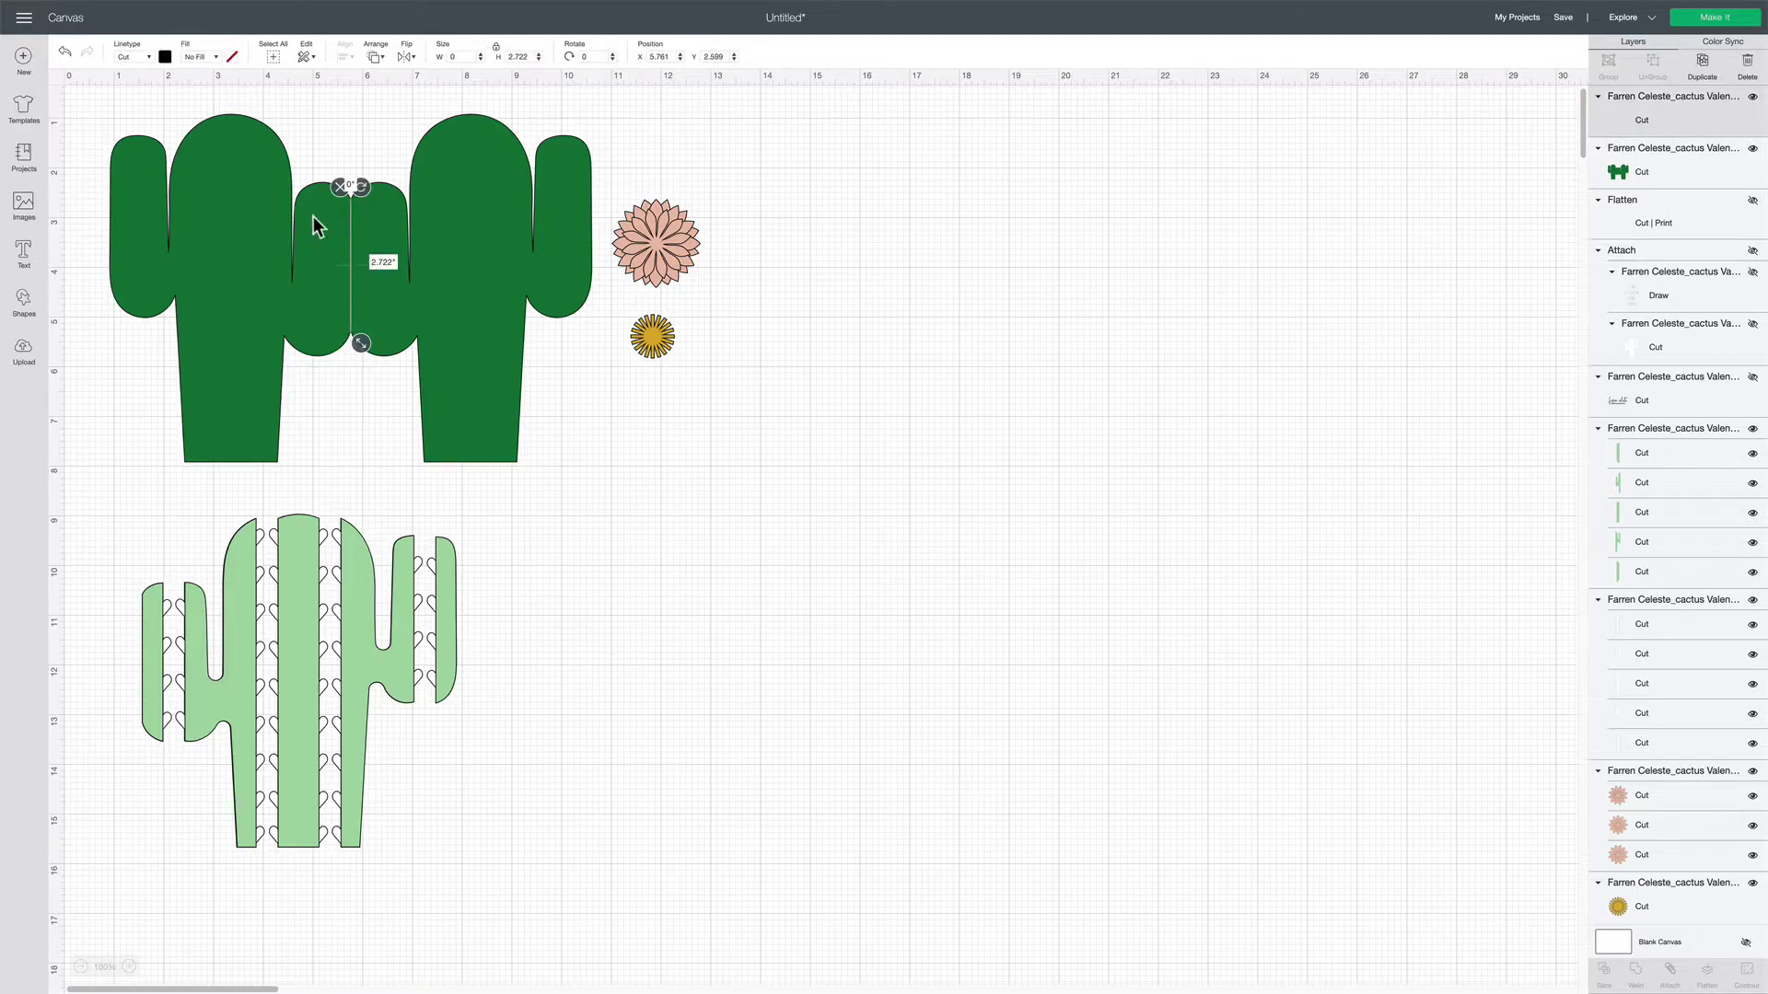
{"action": "left_click", "coordinate": [149, 57]}
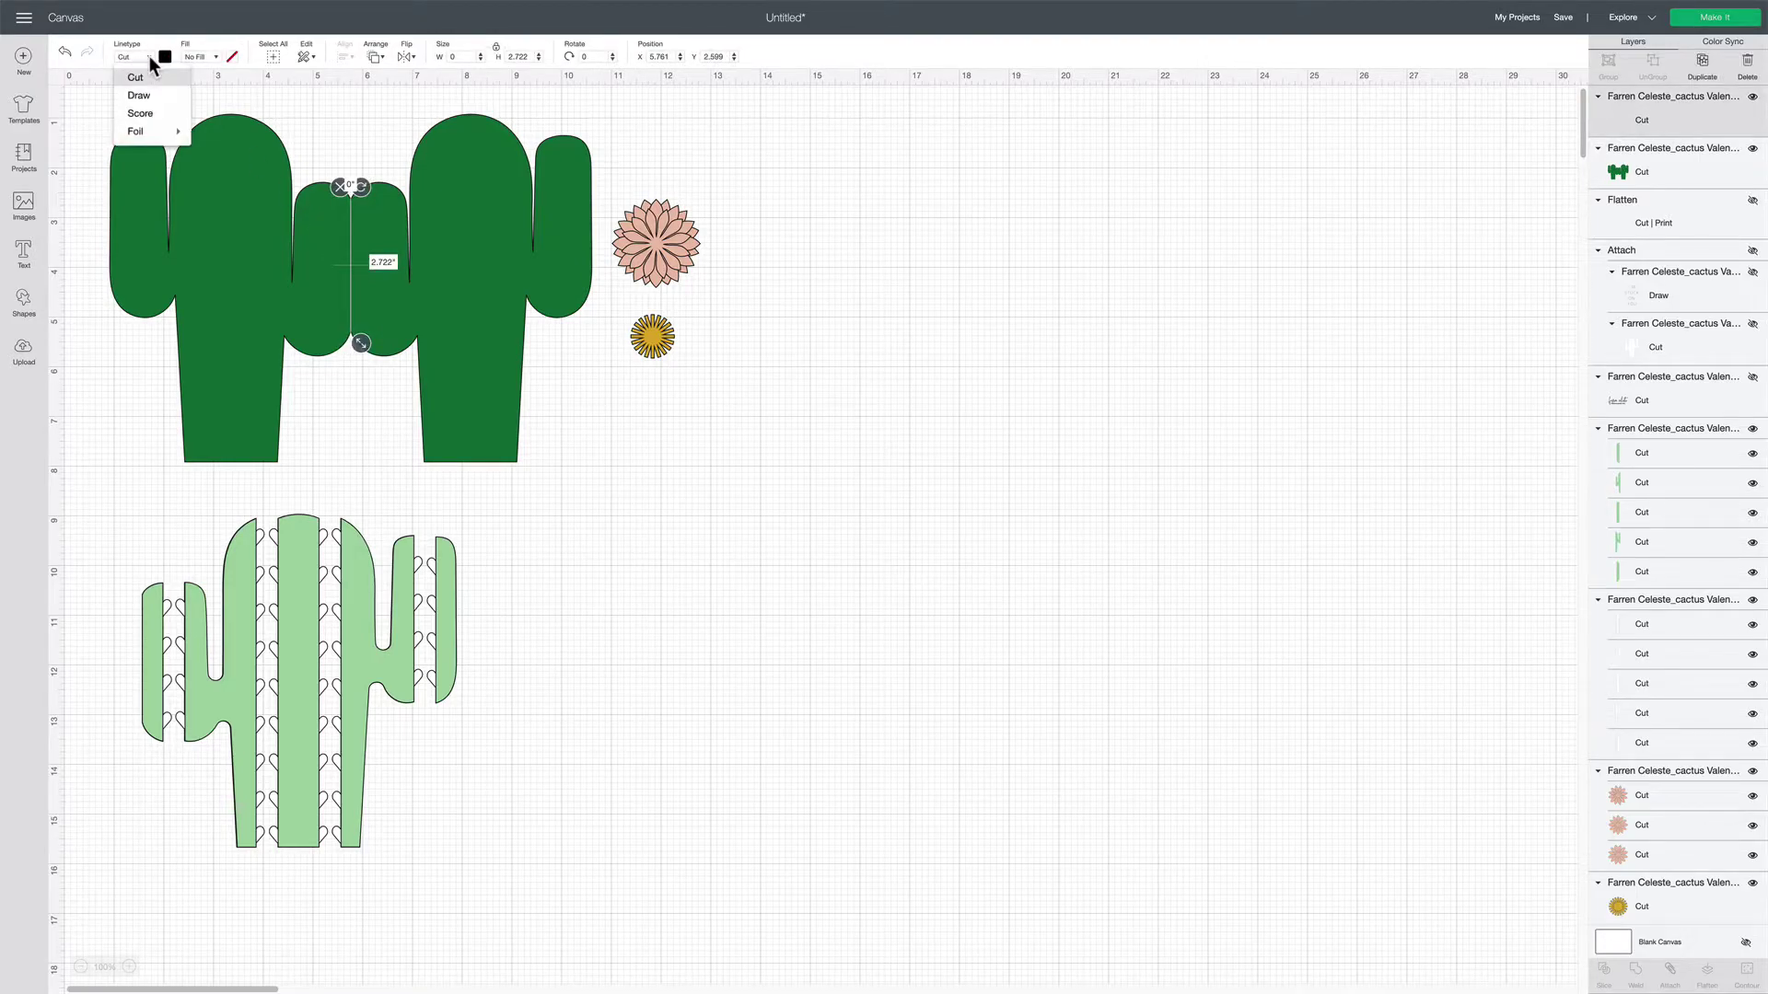
{"action": "left_click", "coordinate": [140, 113]}
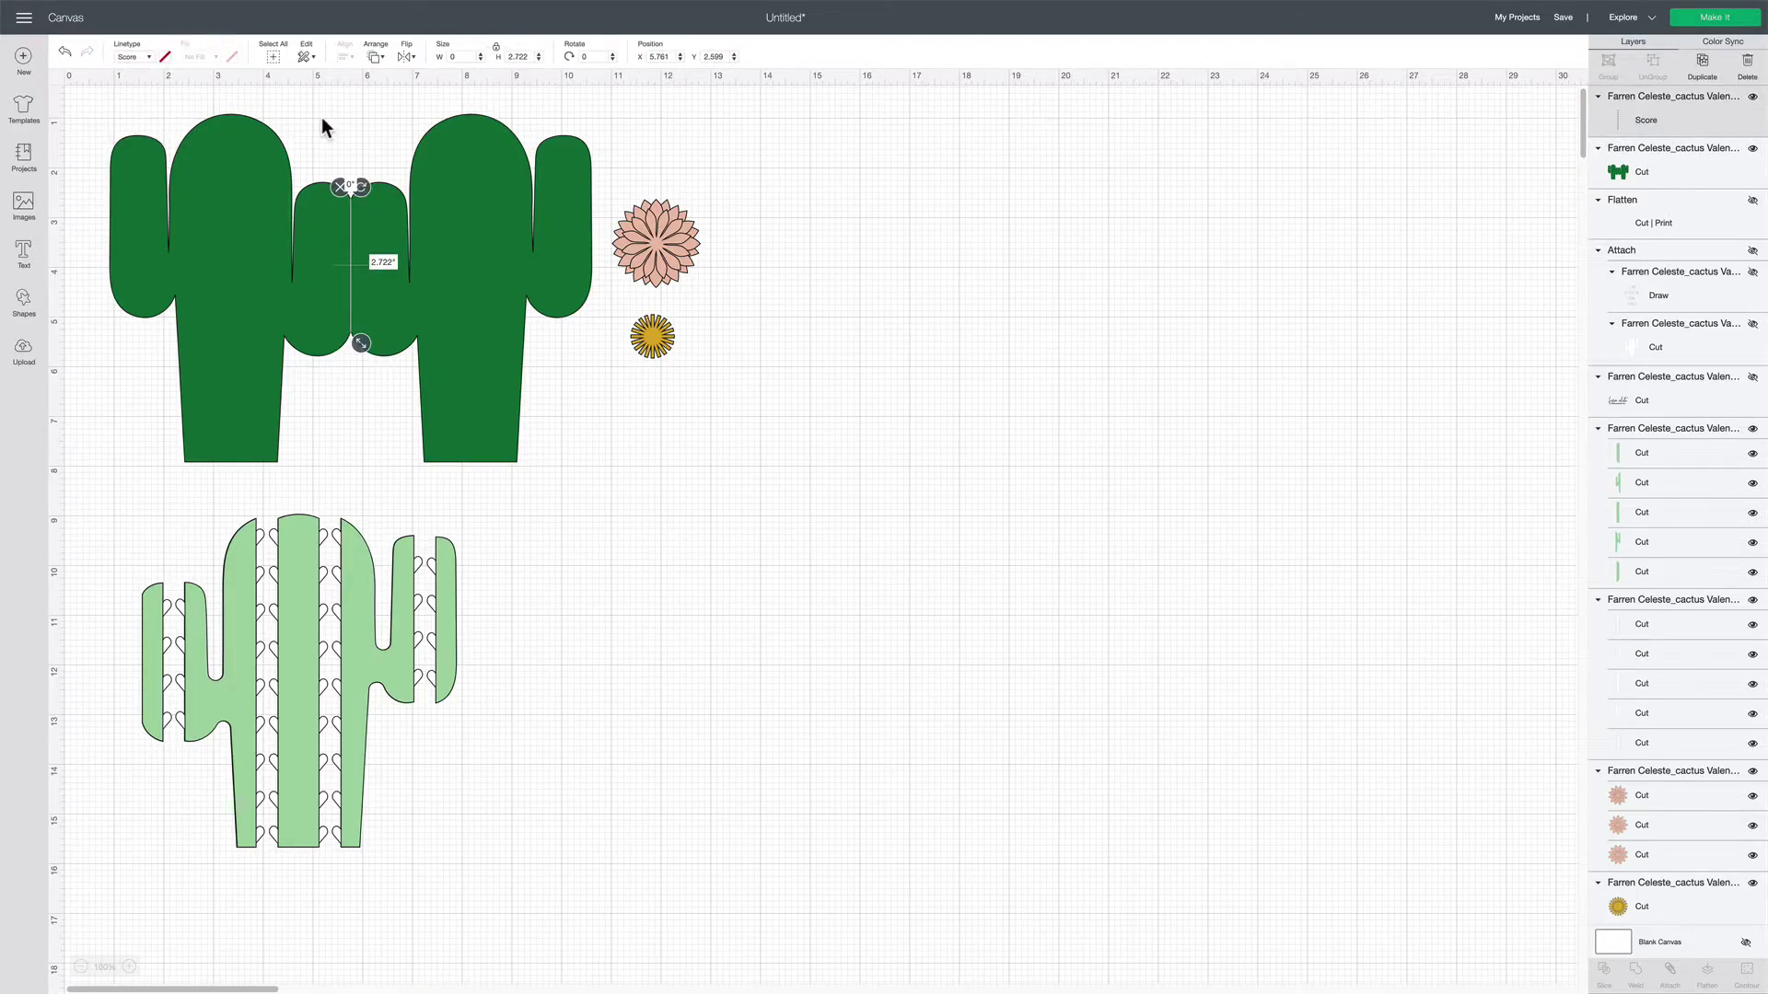
{"action": "left_click_drag", "start_coordinate": [113, 90], "coordinate": [556, 442]}
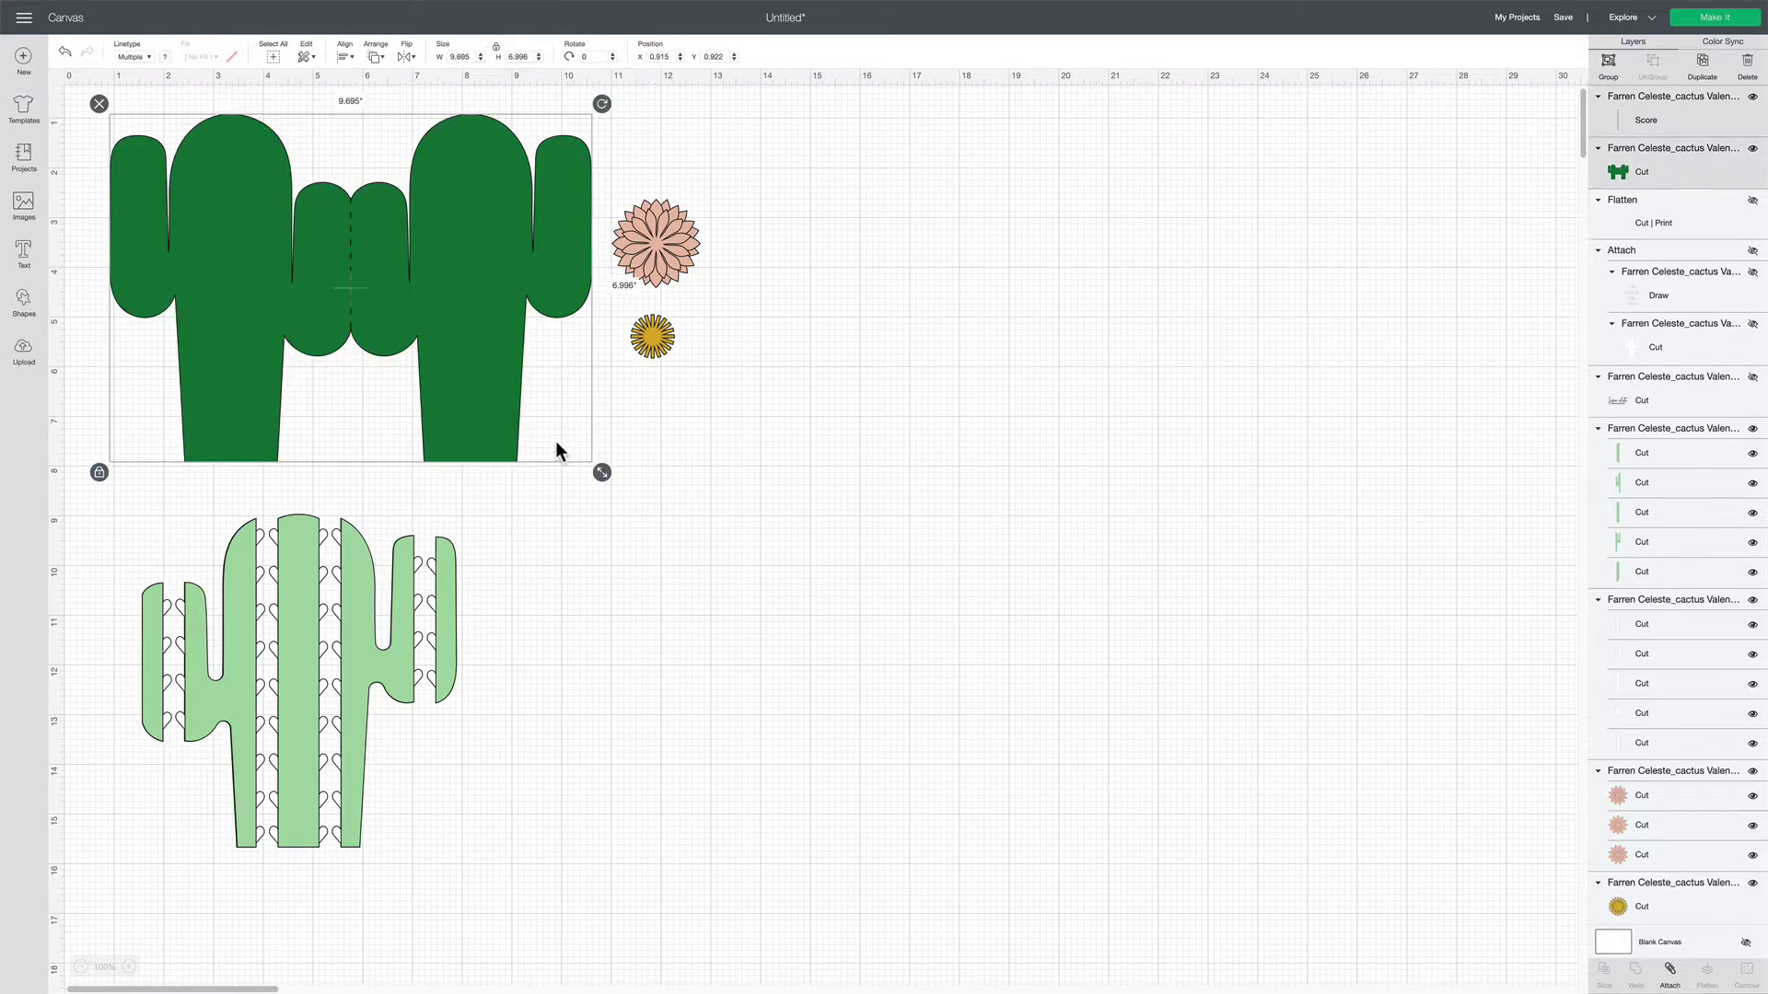
{"action": "left_click", "coordinate": [1669, 972]}
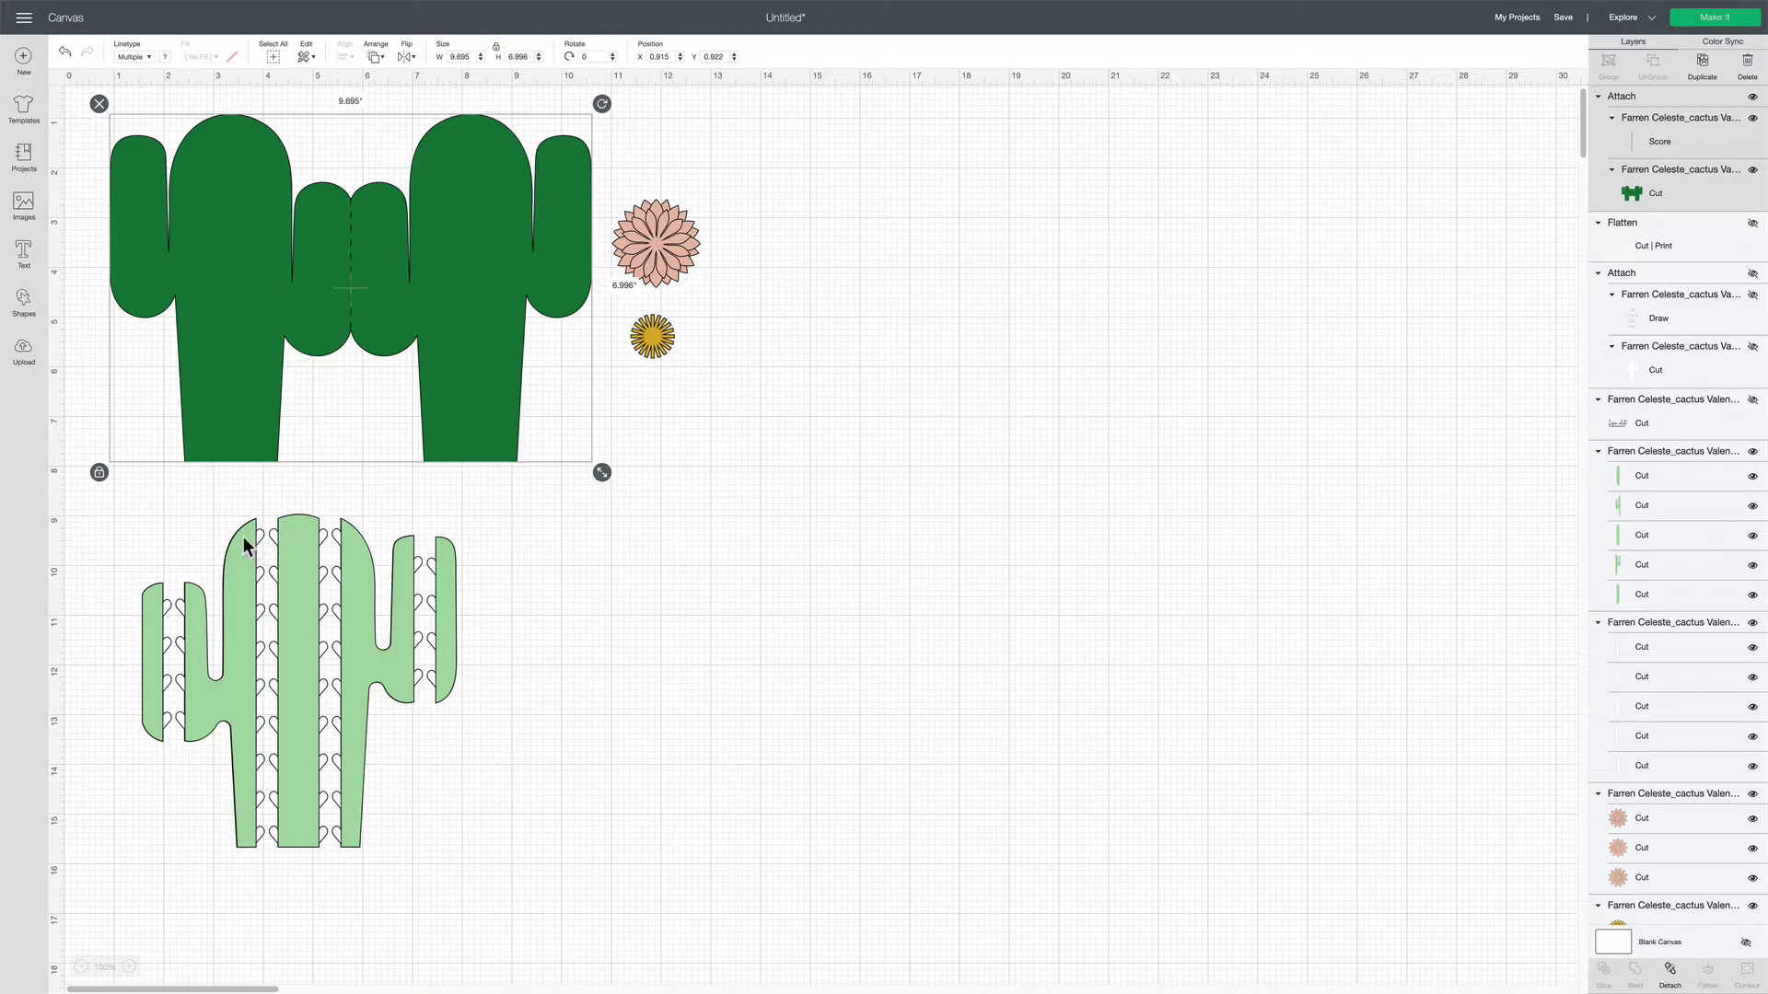
Separate the striped cactus layers, moving the light green one to about X 9.8, Y 8.7 and the white one to about X 1.8, Y 8.9
{"action": "left_click", "coordinate": [244, 558]}
{"action": "left_click_drag", "start_coordinate": [238, 566], "coordinate": [647, 557]}
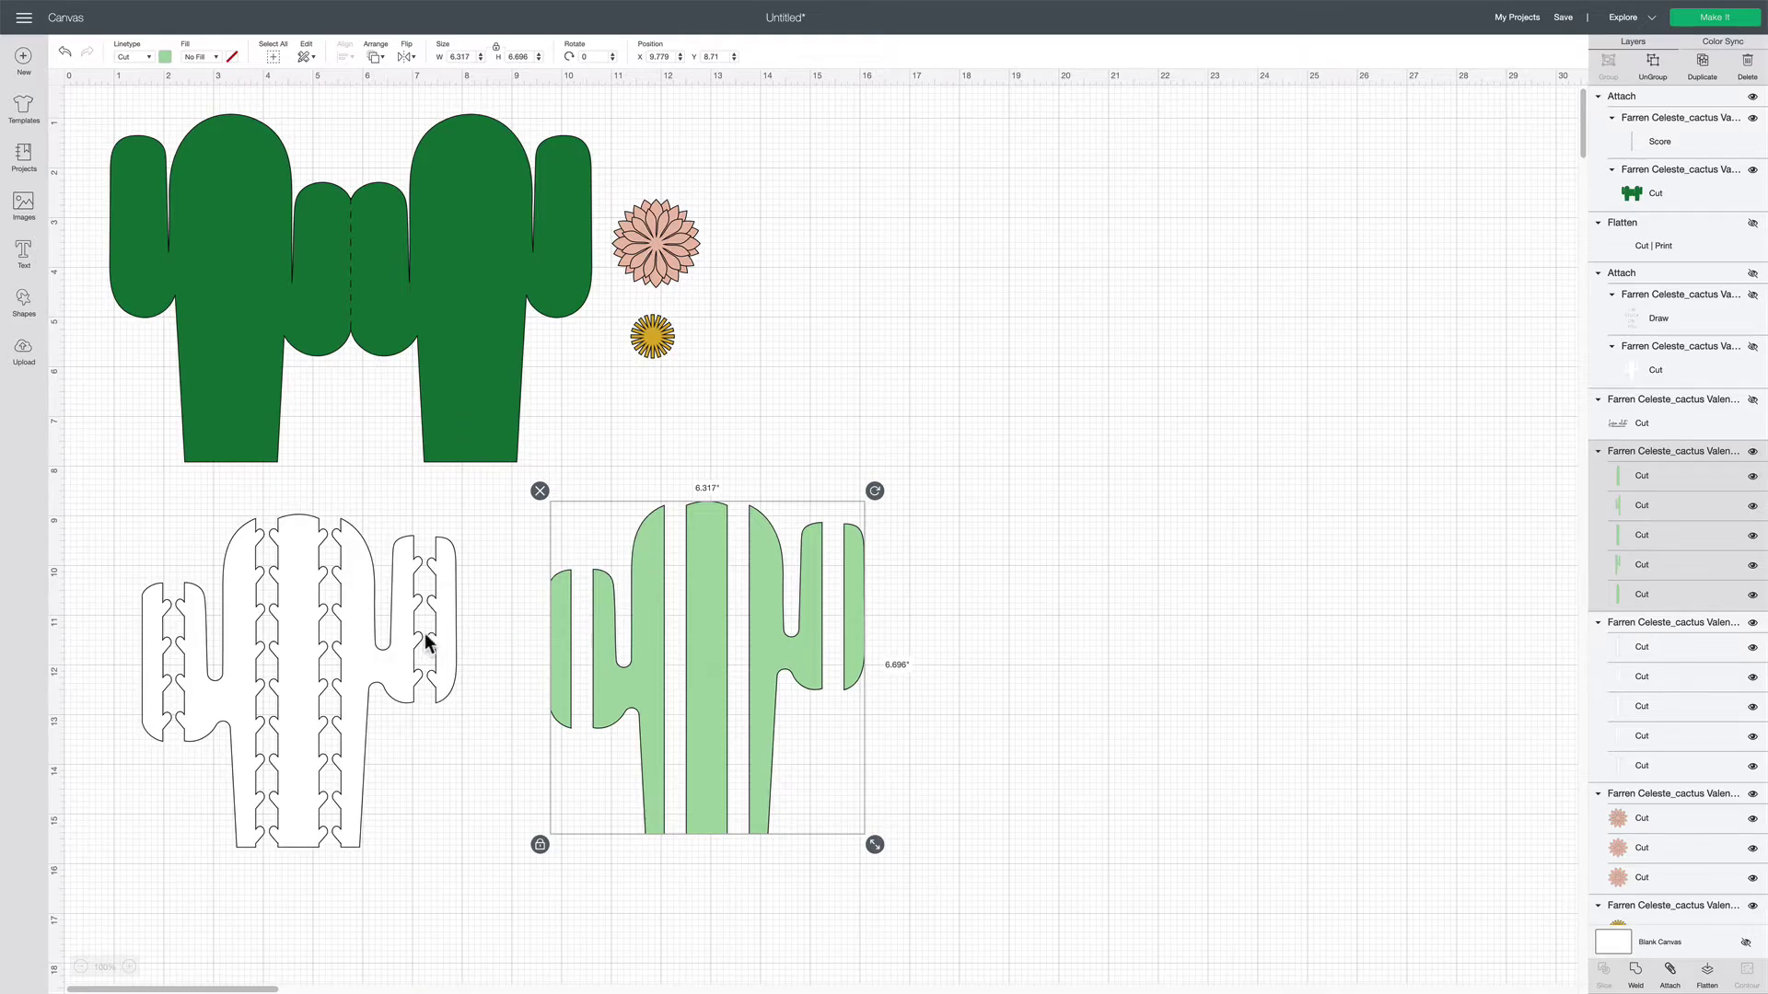
{"action": "left_click_drag", "start_coordinate": [442, 611], "coordinate": [458, 609]}
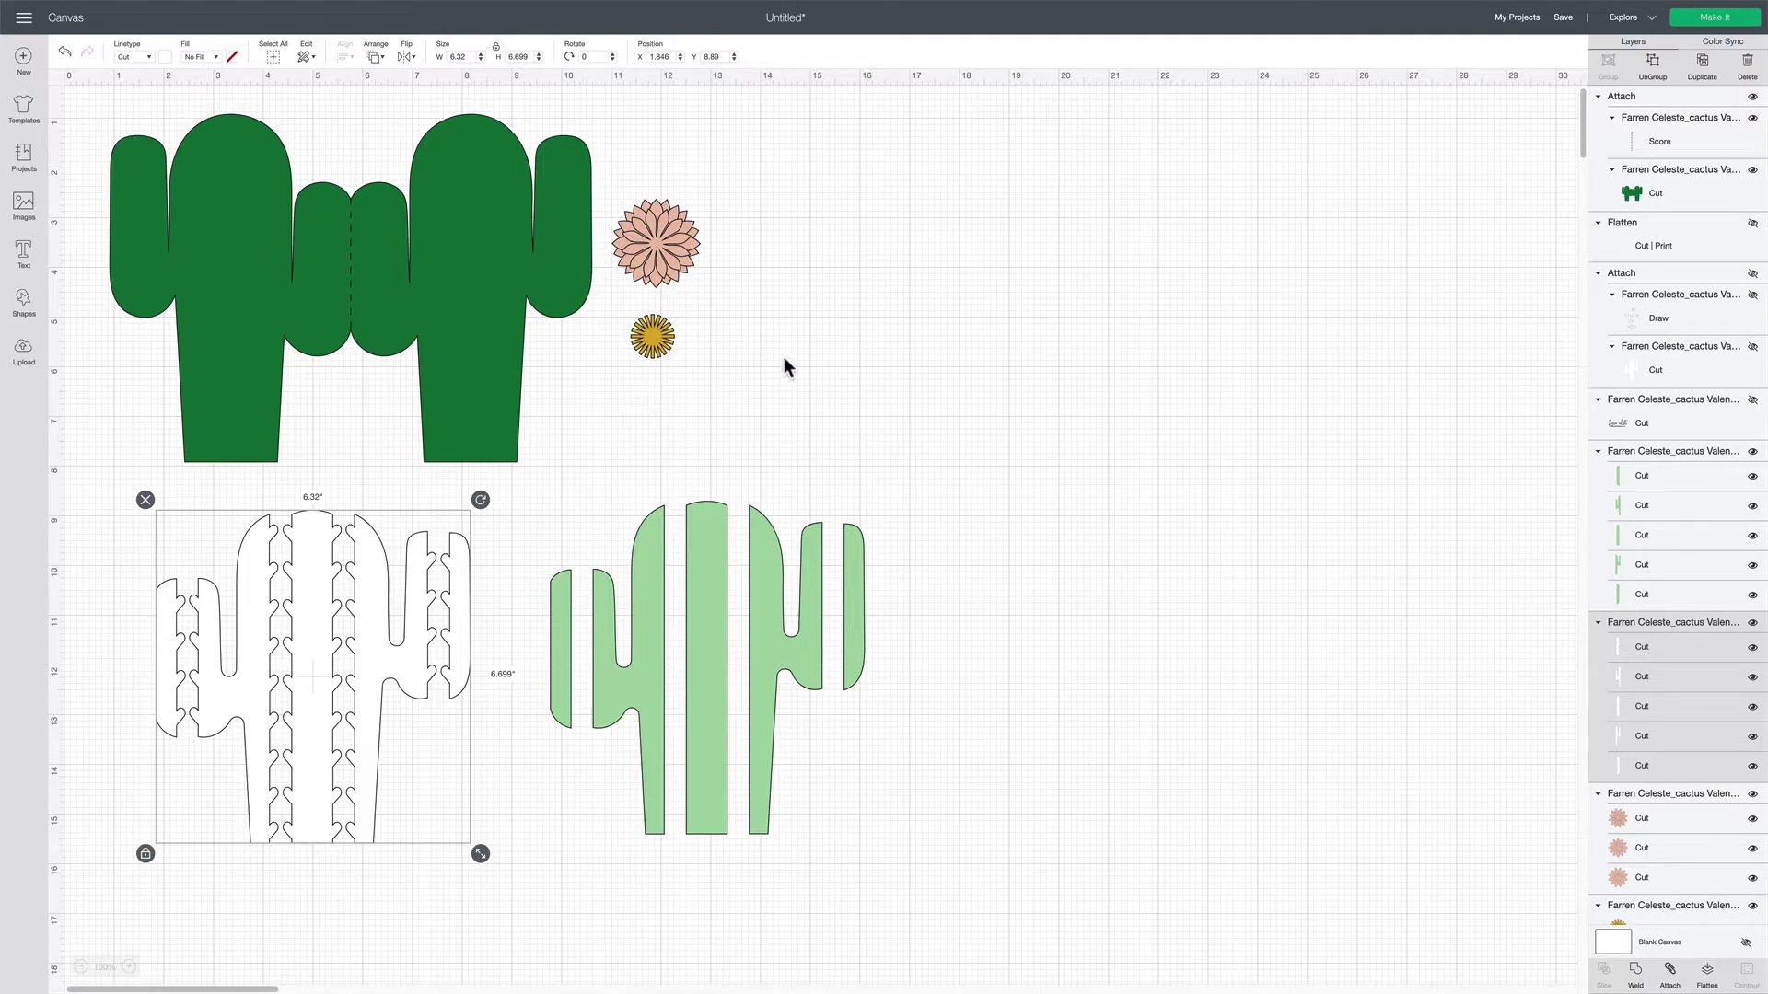
Send the project to mat preparation and set the white mat's material size to 8.5" x 11" (Letter)
{"action": "left_click", "coordinate": [1727, 20]}
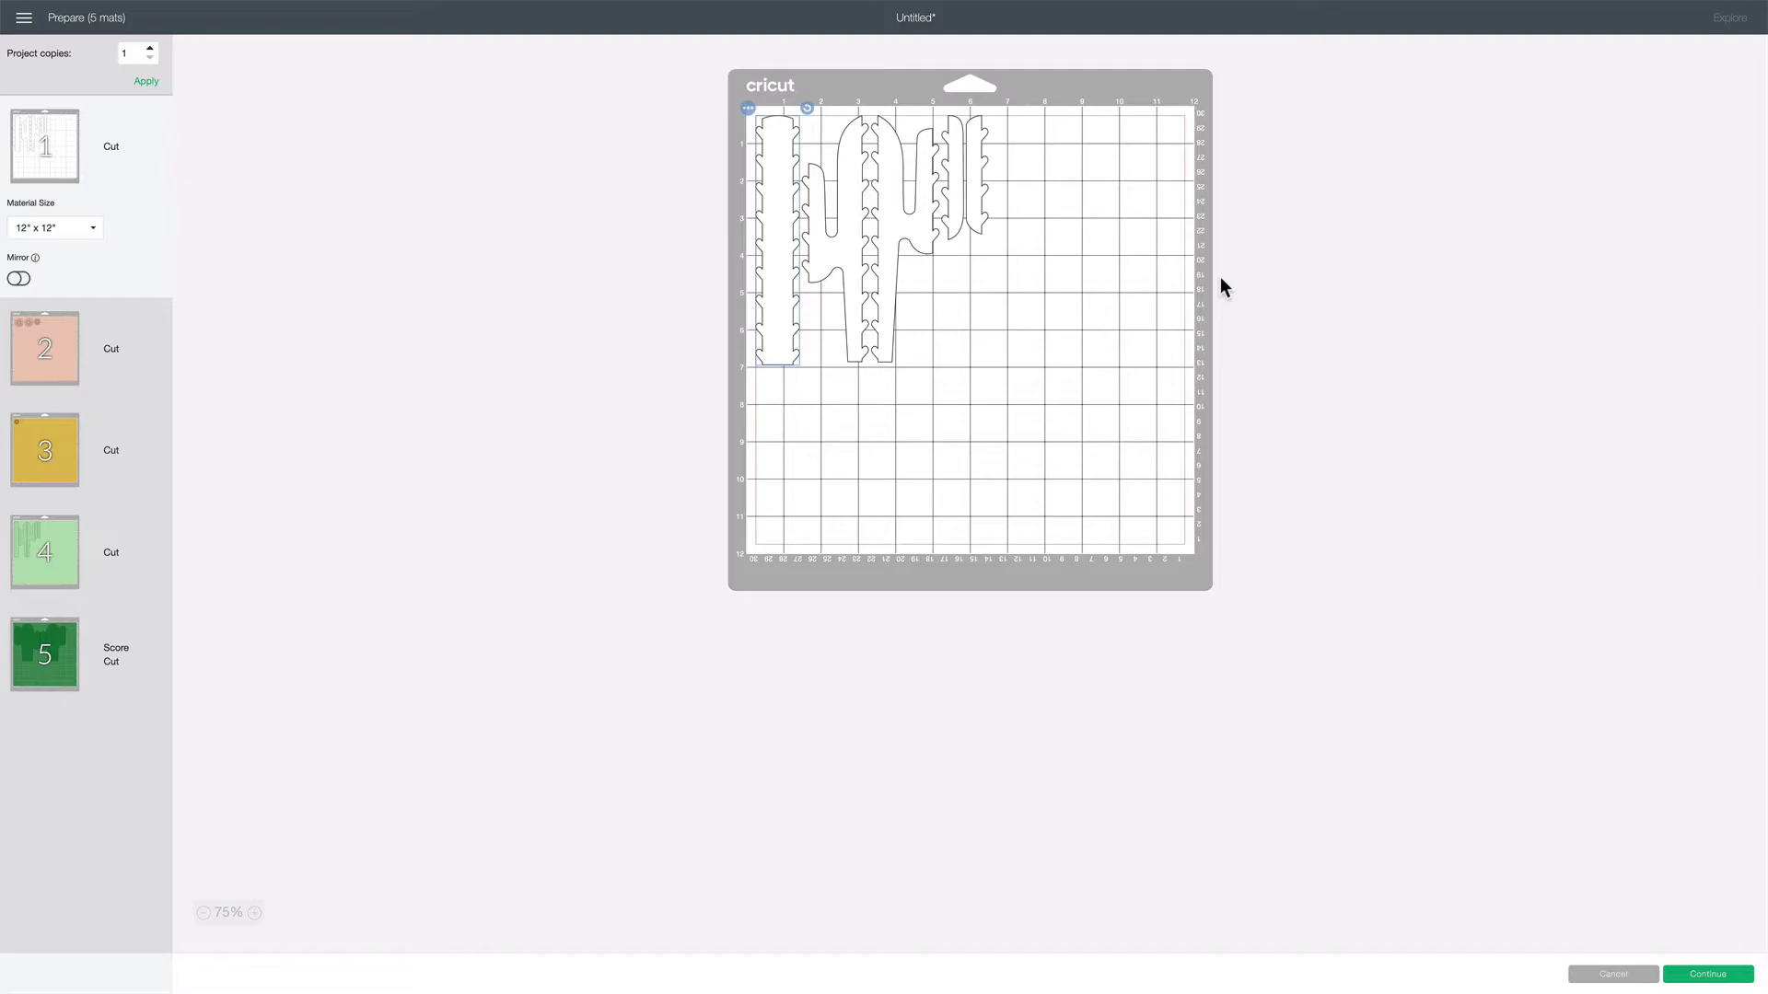
{"action": "left_click", "coordinate": [93, 230]}
{"action": "left_click", "coordinate": [65, 310]}
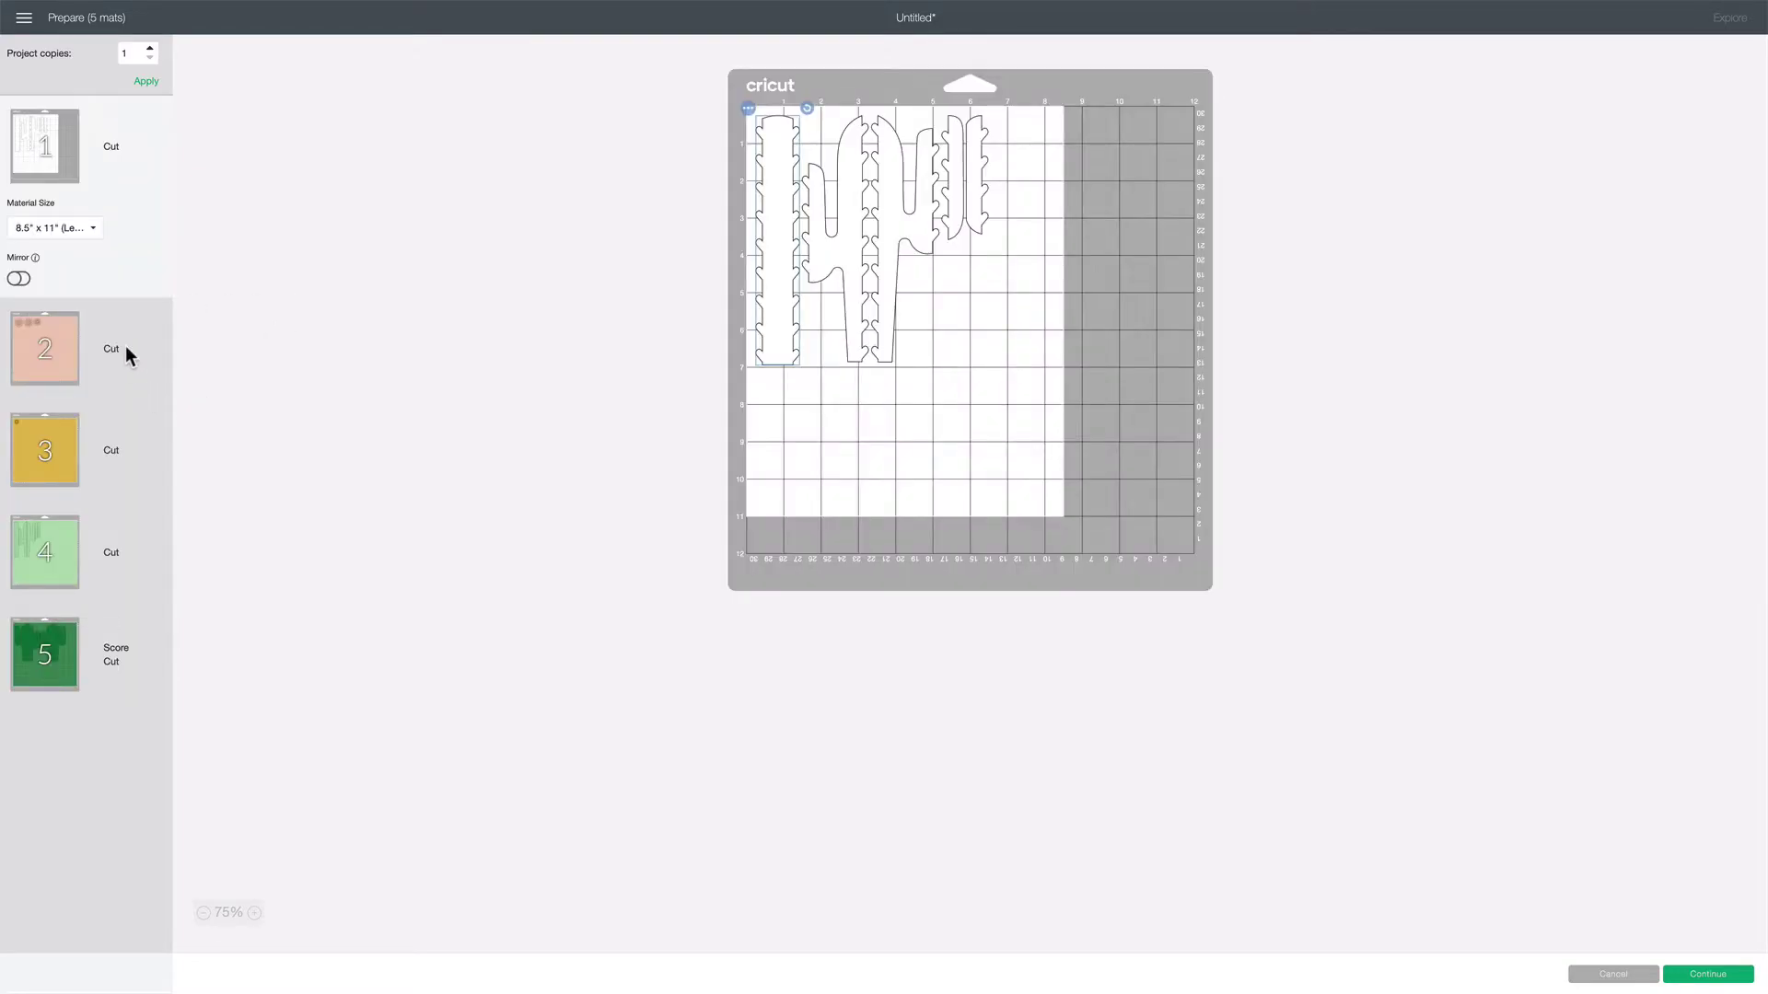
Try the 8.5" x 11" (Letter) material size on the pink flower mat and return it to 12" x 12"
{"action": "left_click", "coordinate": [125, 348]}
{"action": "left_click", "coordinate": [82, 339]}
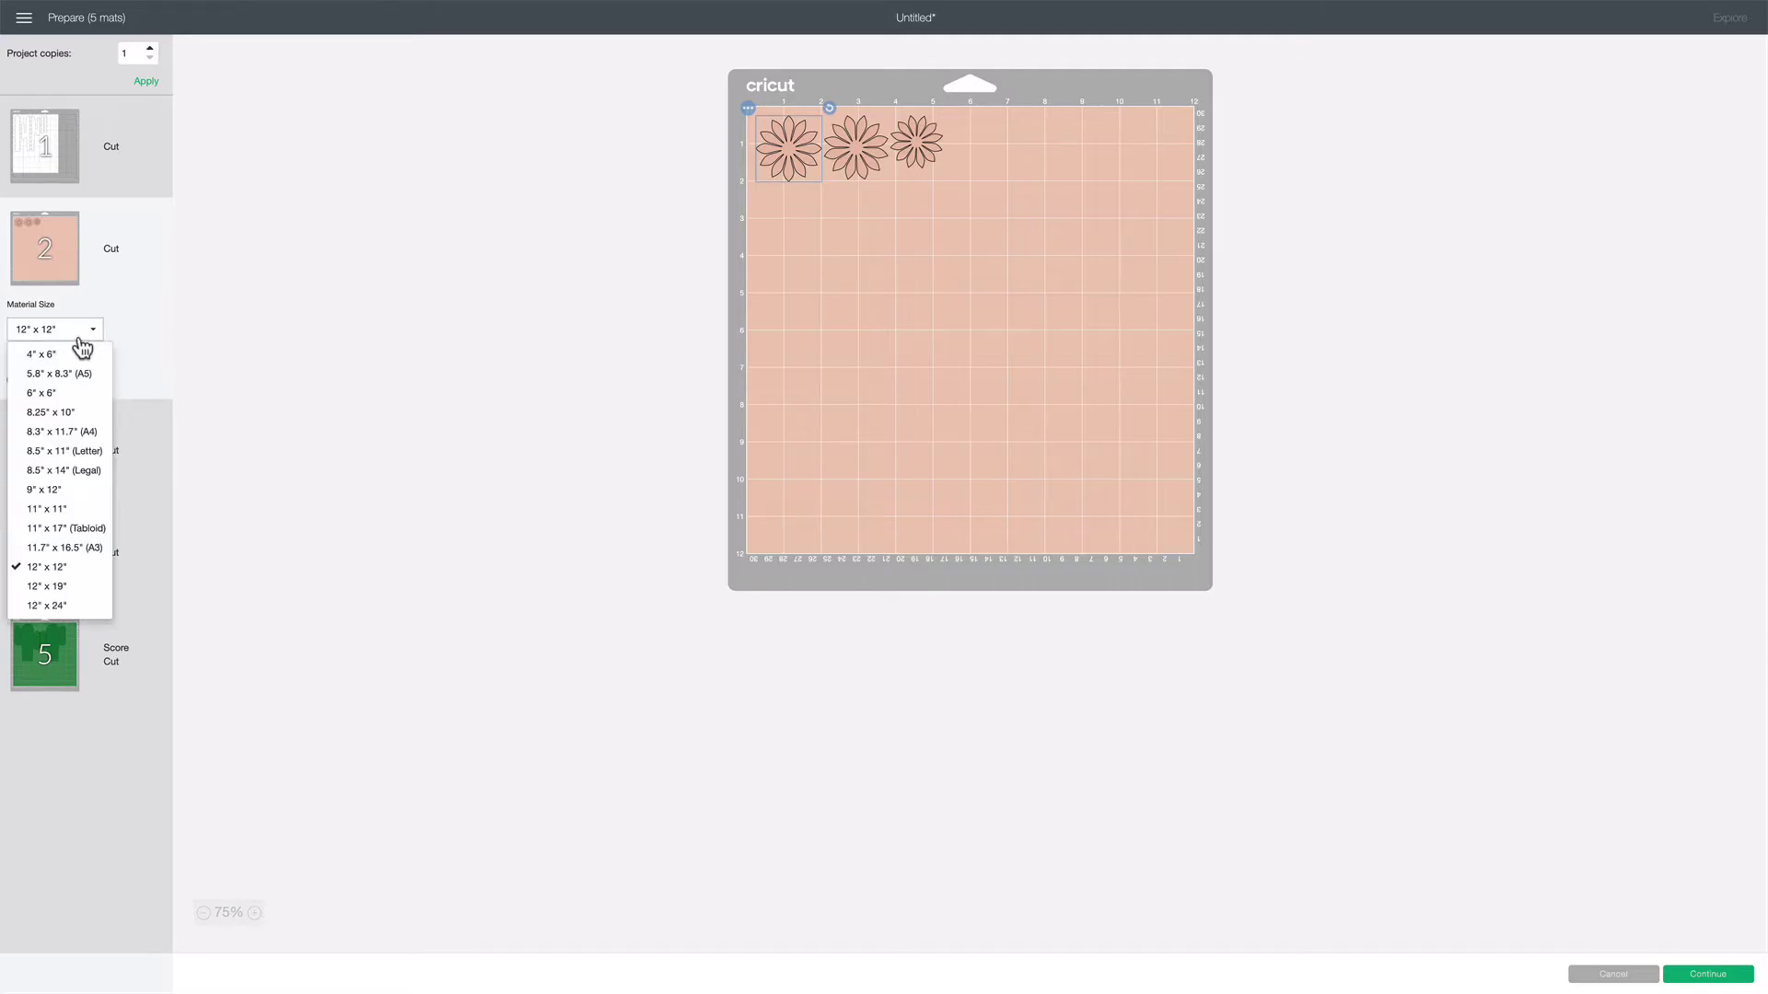
{"action": "left_click", "coordinate": [80, 461]}
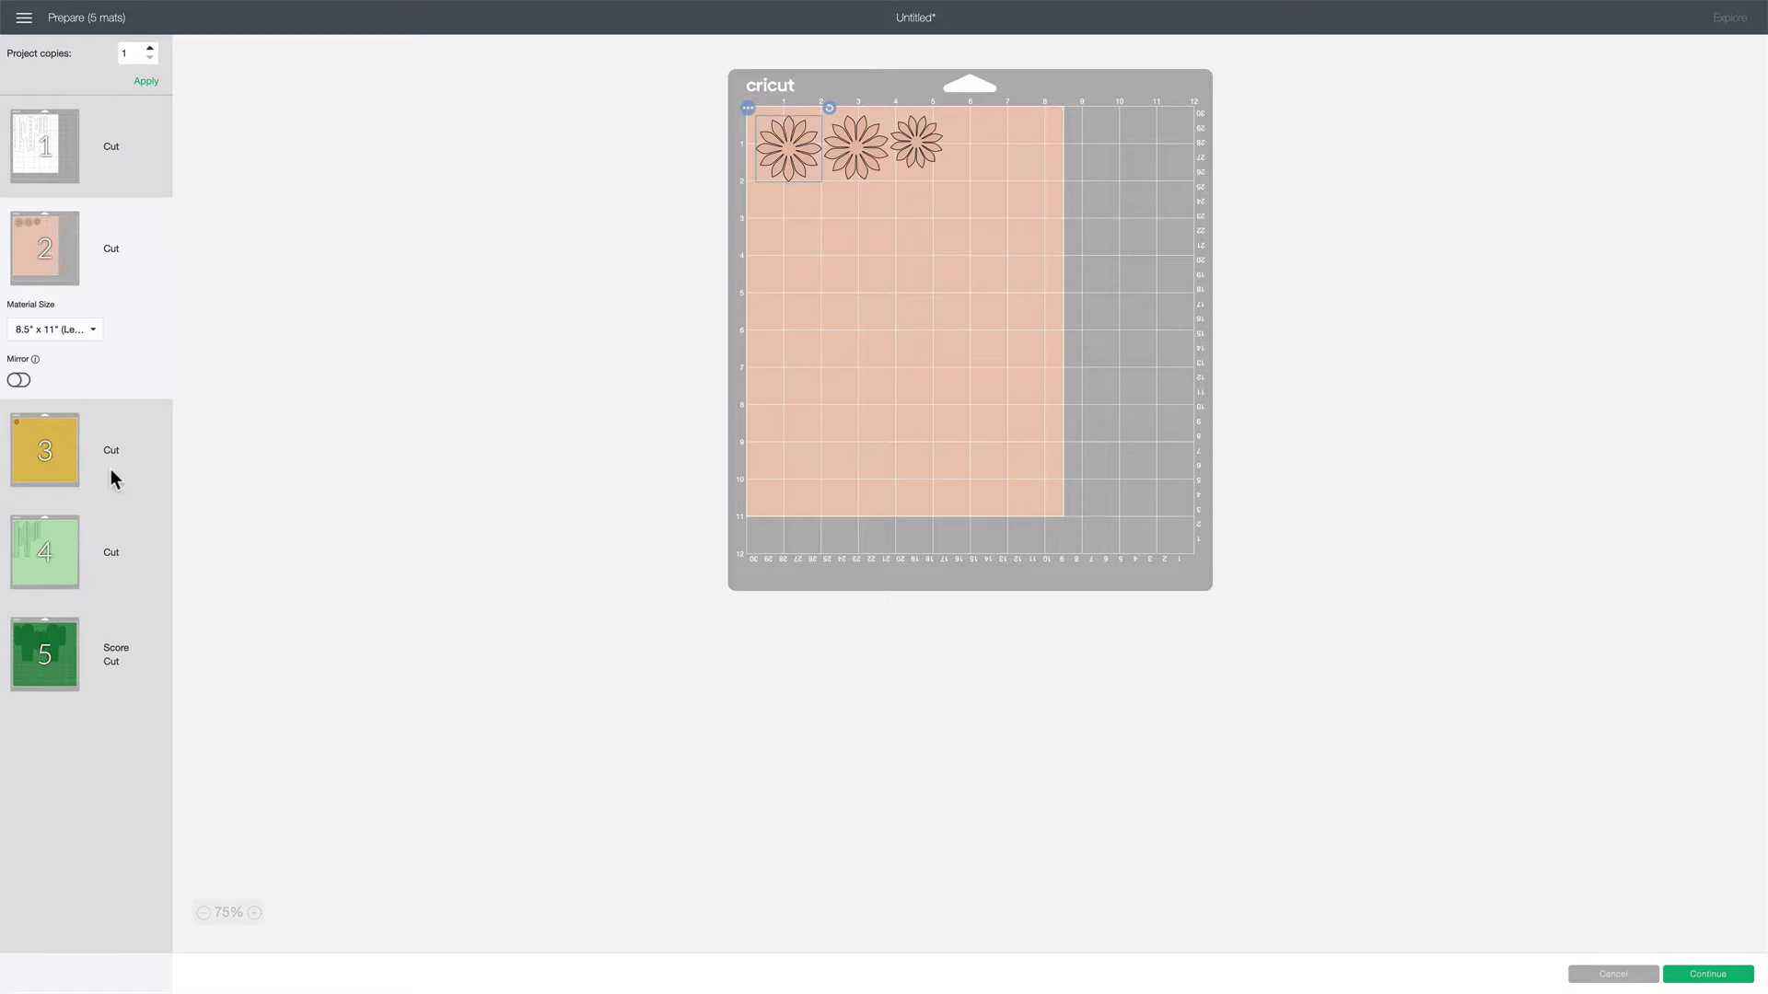
{"action": "left_click", "coordinate": [91, 332]}
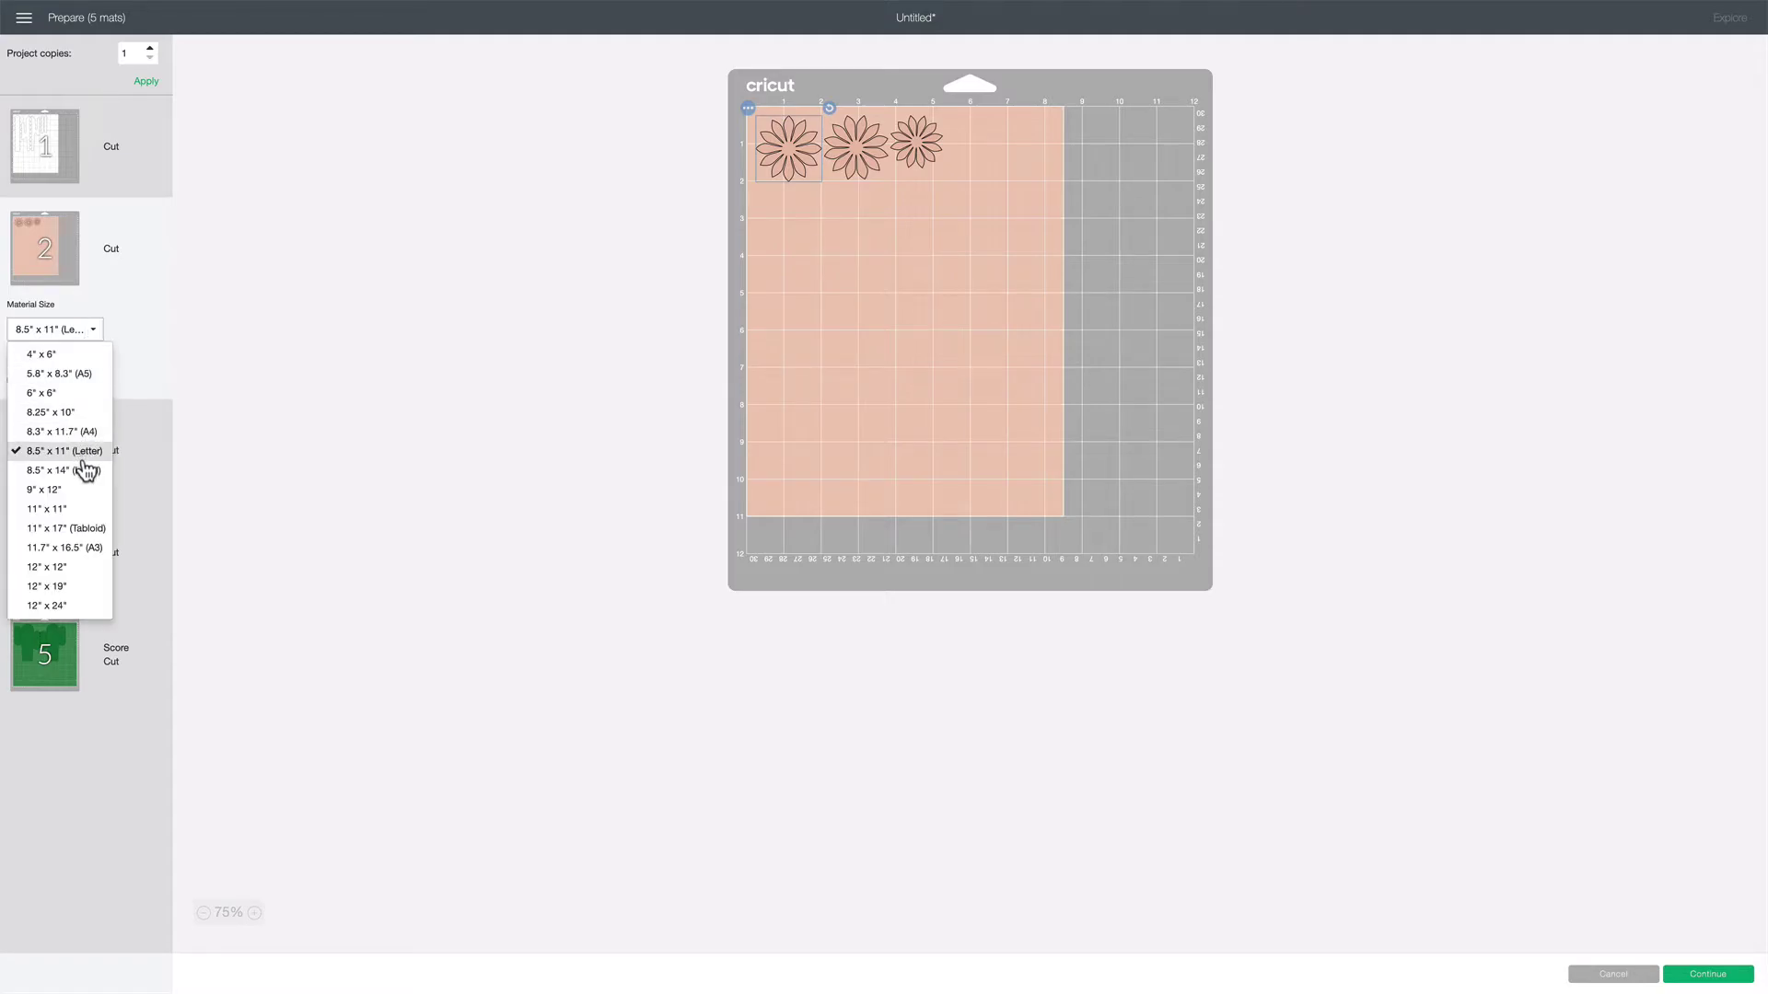
{"action": "left_click", "coordinate": [86, 569]}
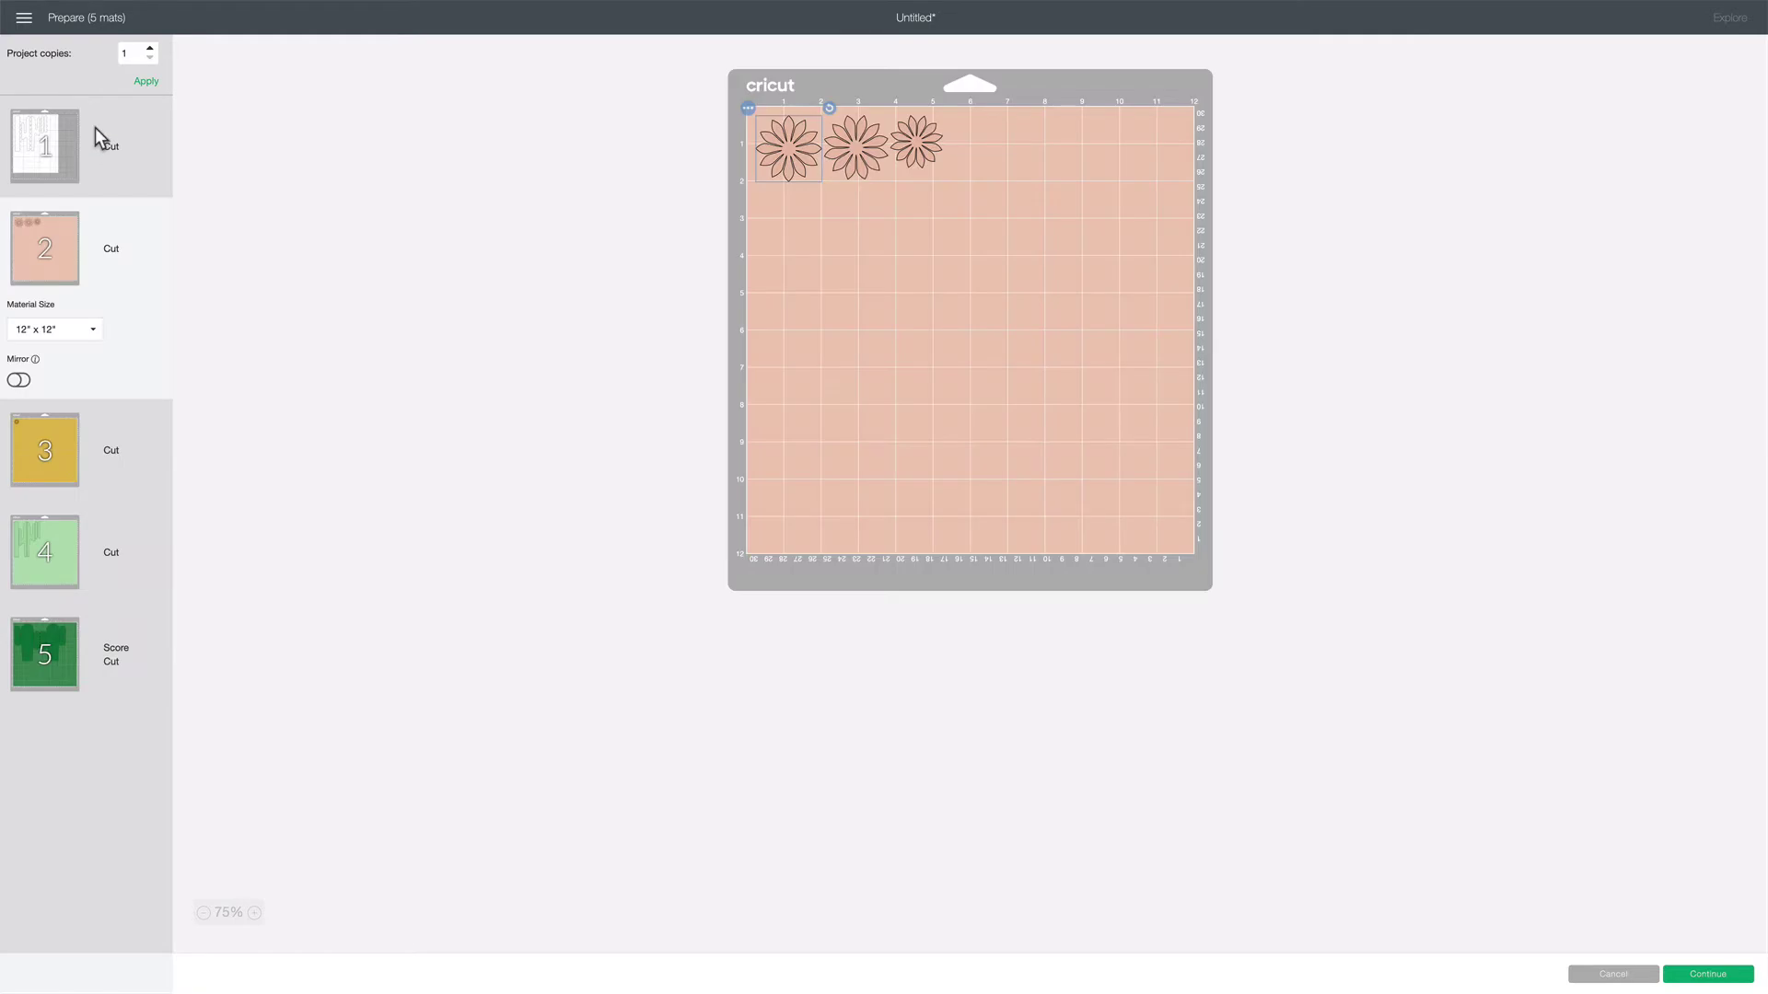
Set the white mat's material size back to 12" x 12" and continue to the cutting setup
{"action": "left_click", "coordinate": [96, 139]}
{"action": "left_click", "coordinate": [88, 229]}
{"action": "left_click", "coordinate": [74, 446]}
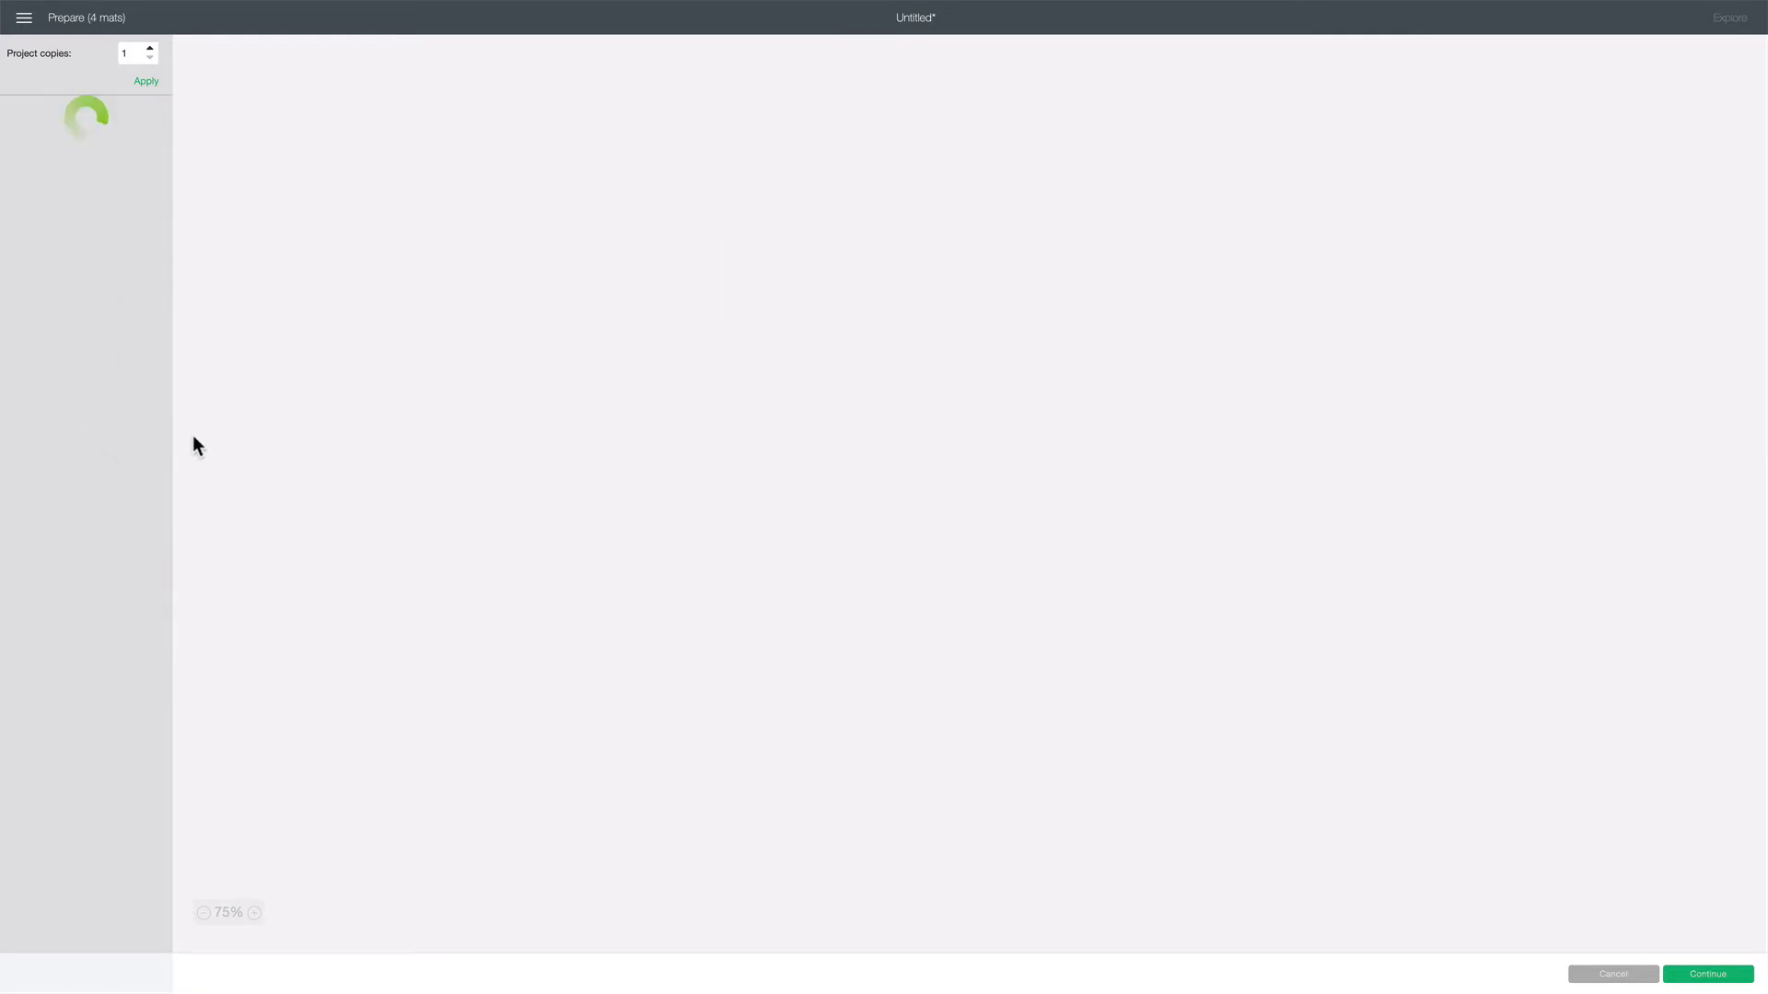
{"action": "left_click", "coordinate": [1701, 974]}
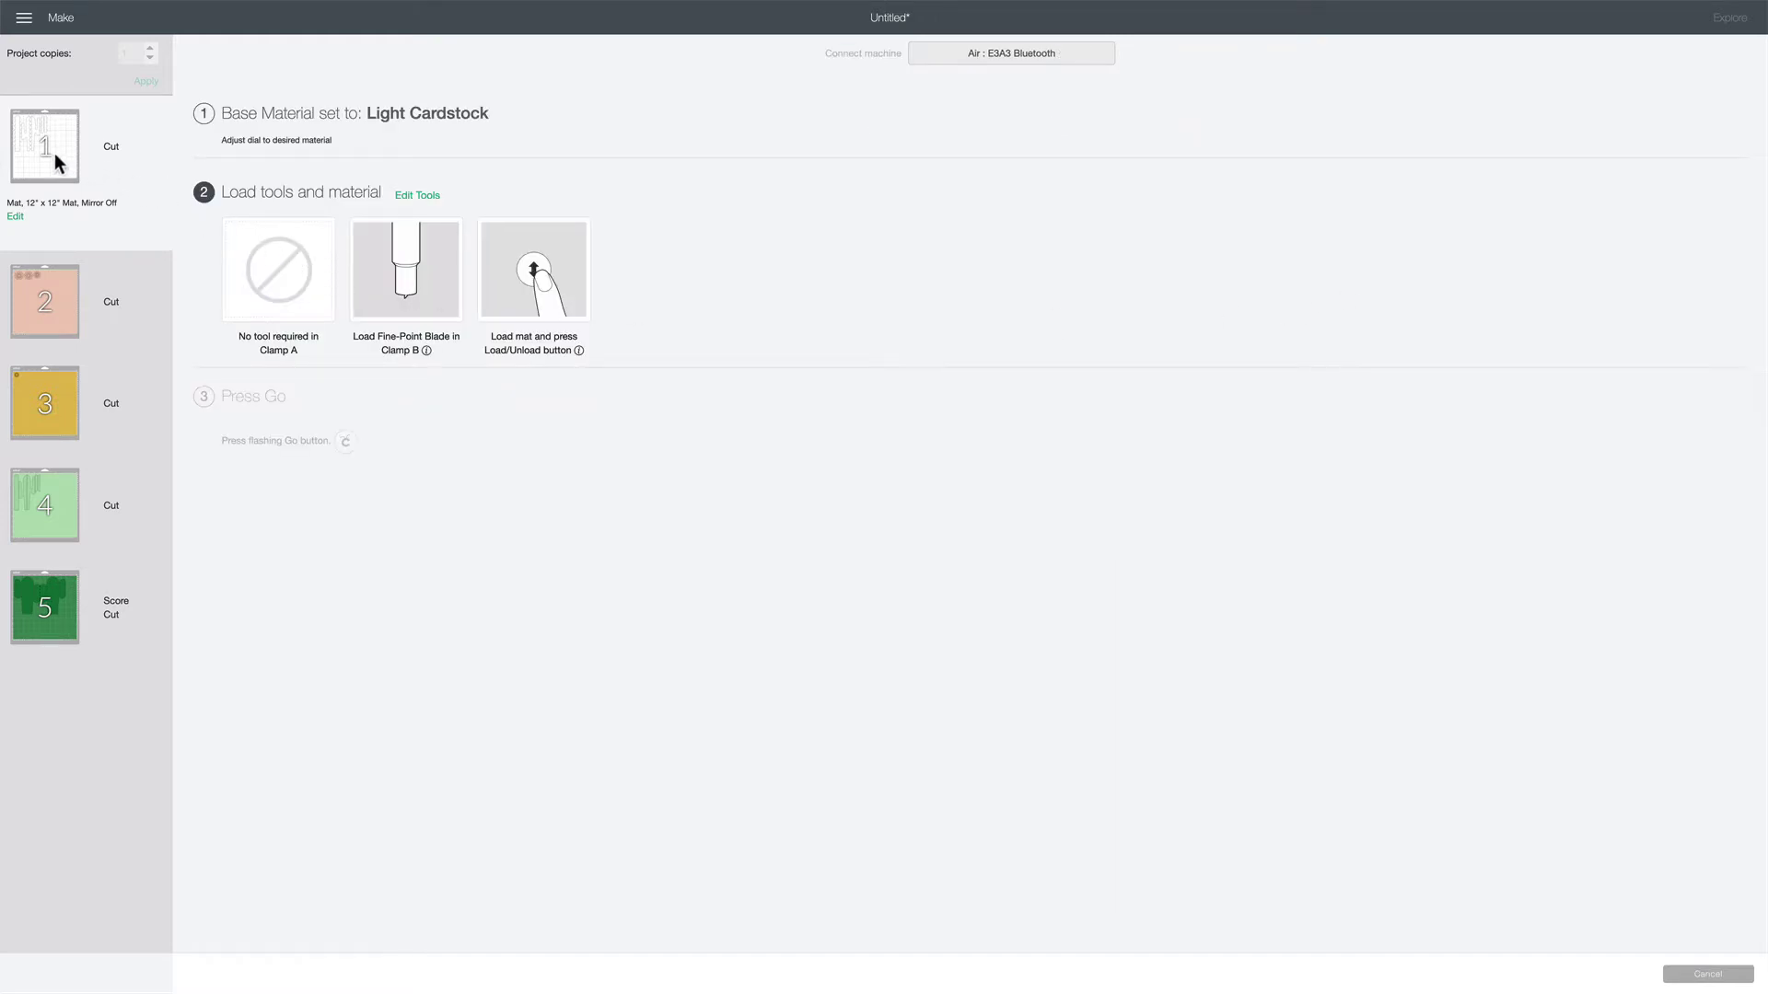
Choose Cardstock (for intricate cuts) from the full materials list with the pink flower mat selected
{"action": "mouse_move", "coordinate": [54, 153]}
{"action": "left_click", "coordinate": [125, 304]}
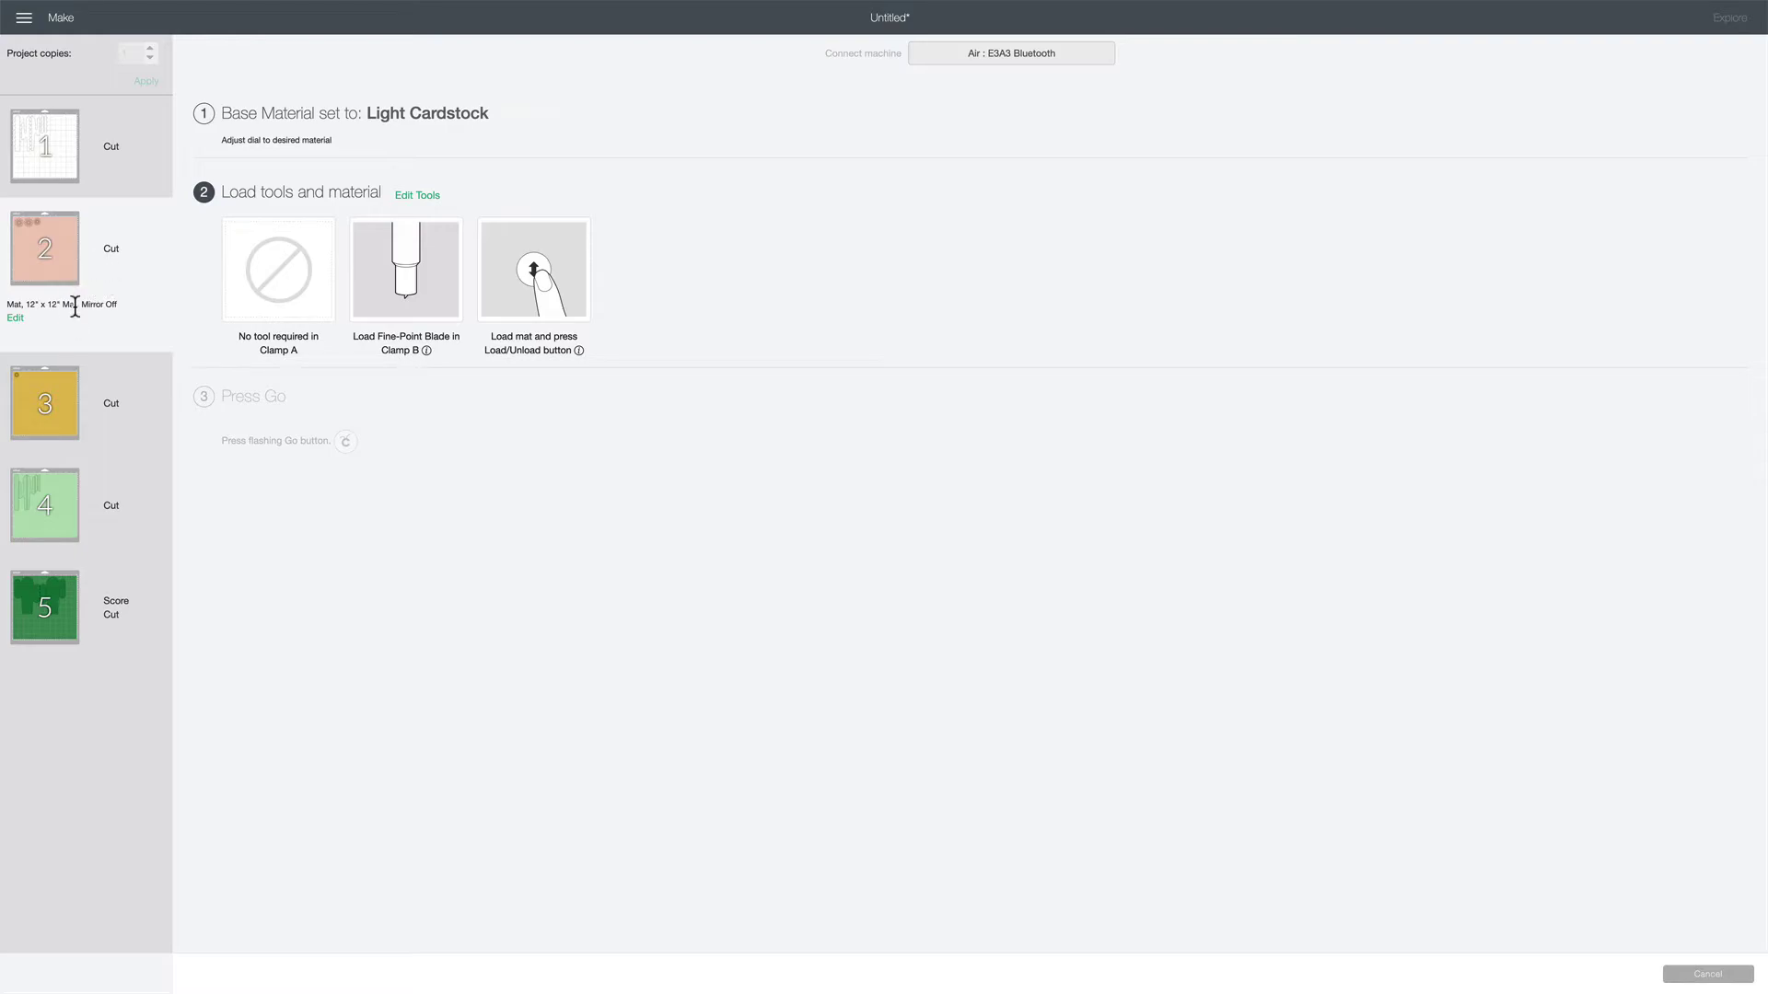
{"action": "mouse_move", "coordinate": [33, 217]}
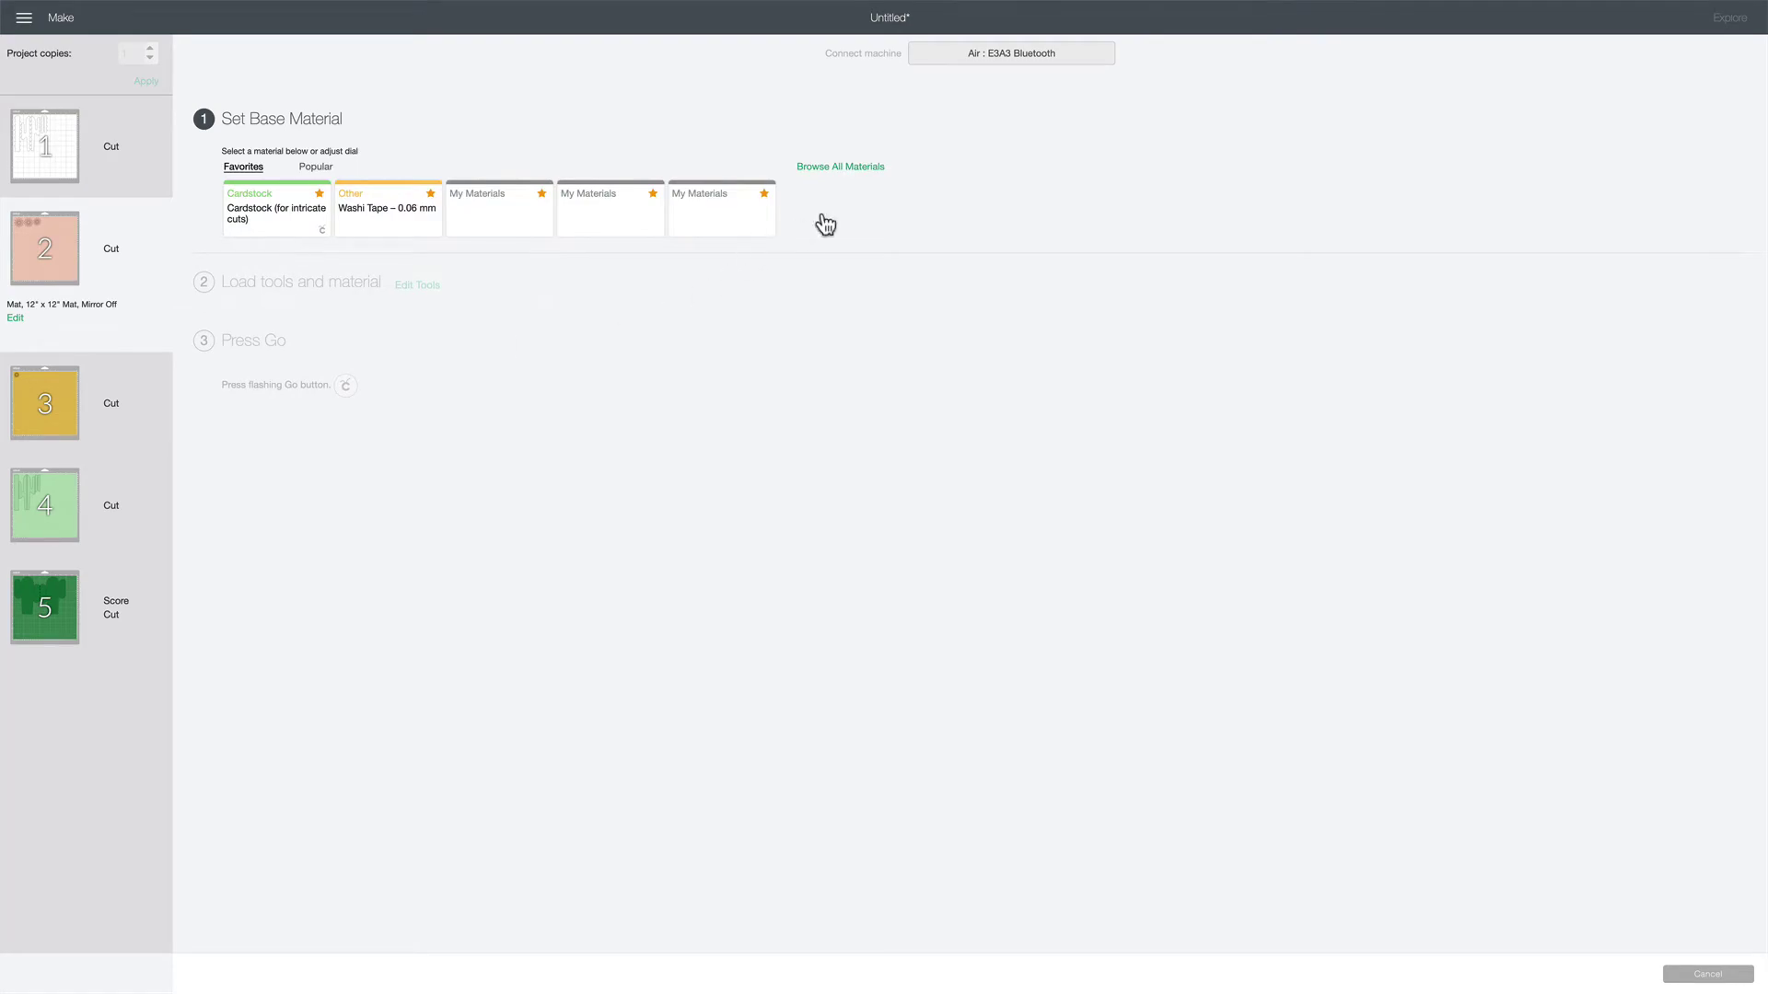
{"action": "left_click", "coordinate": [865, 166]}
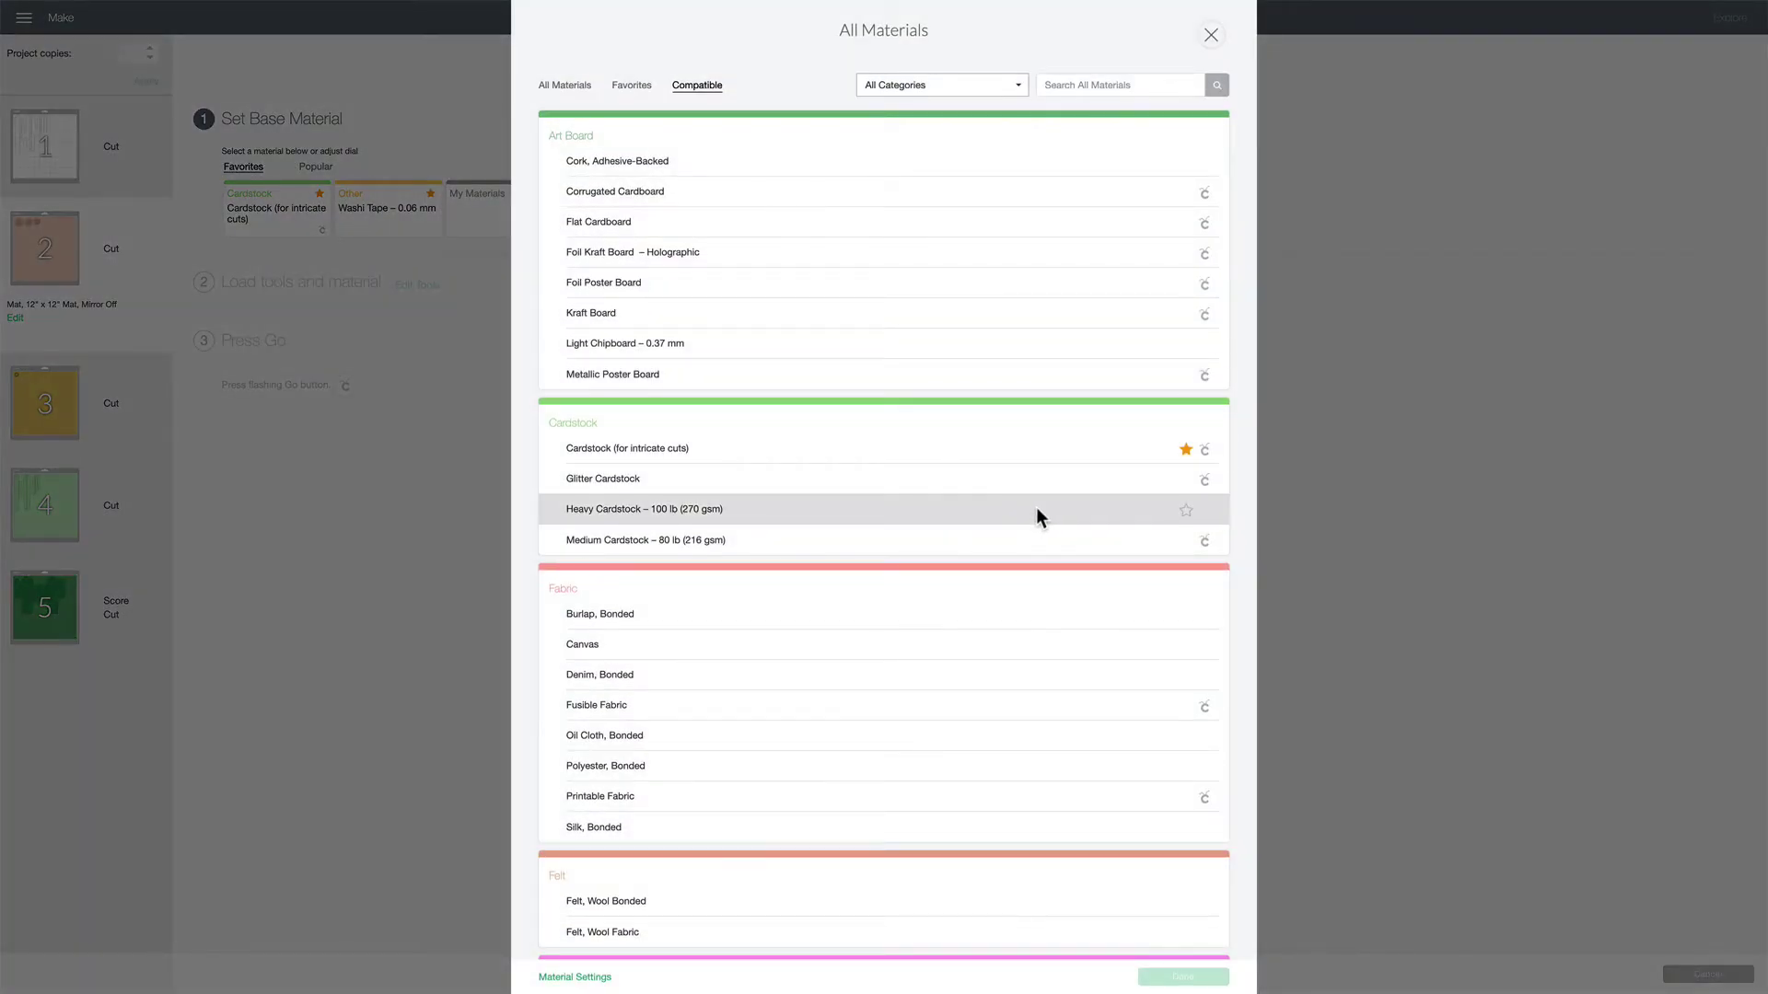
{"action": "left_click", "coordinate": [615, 451]}
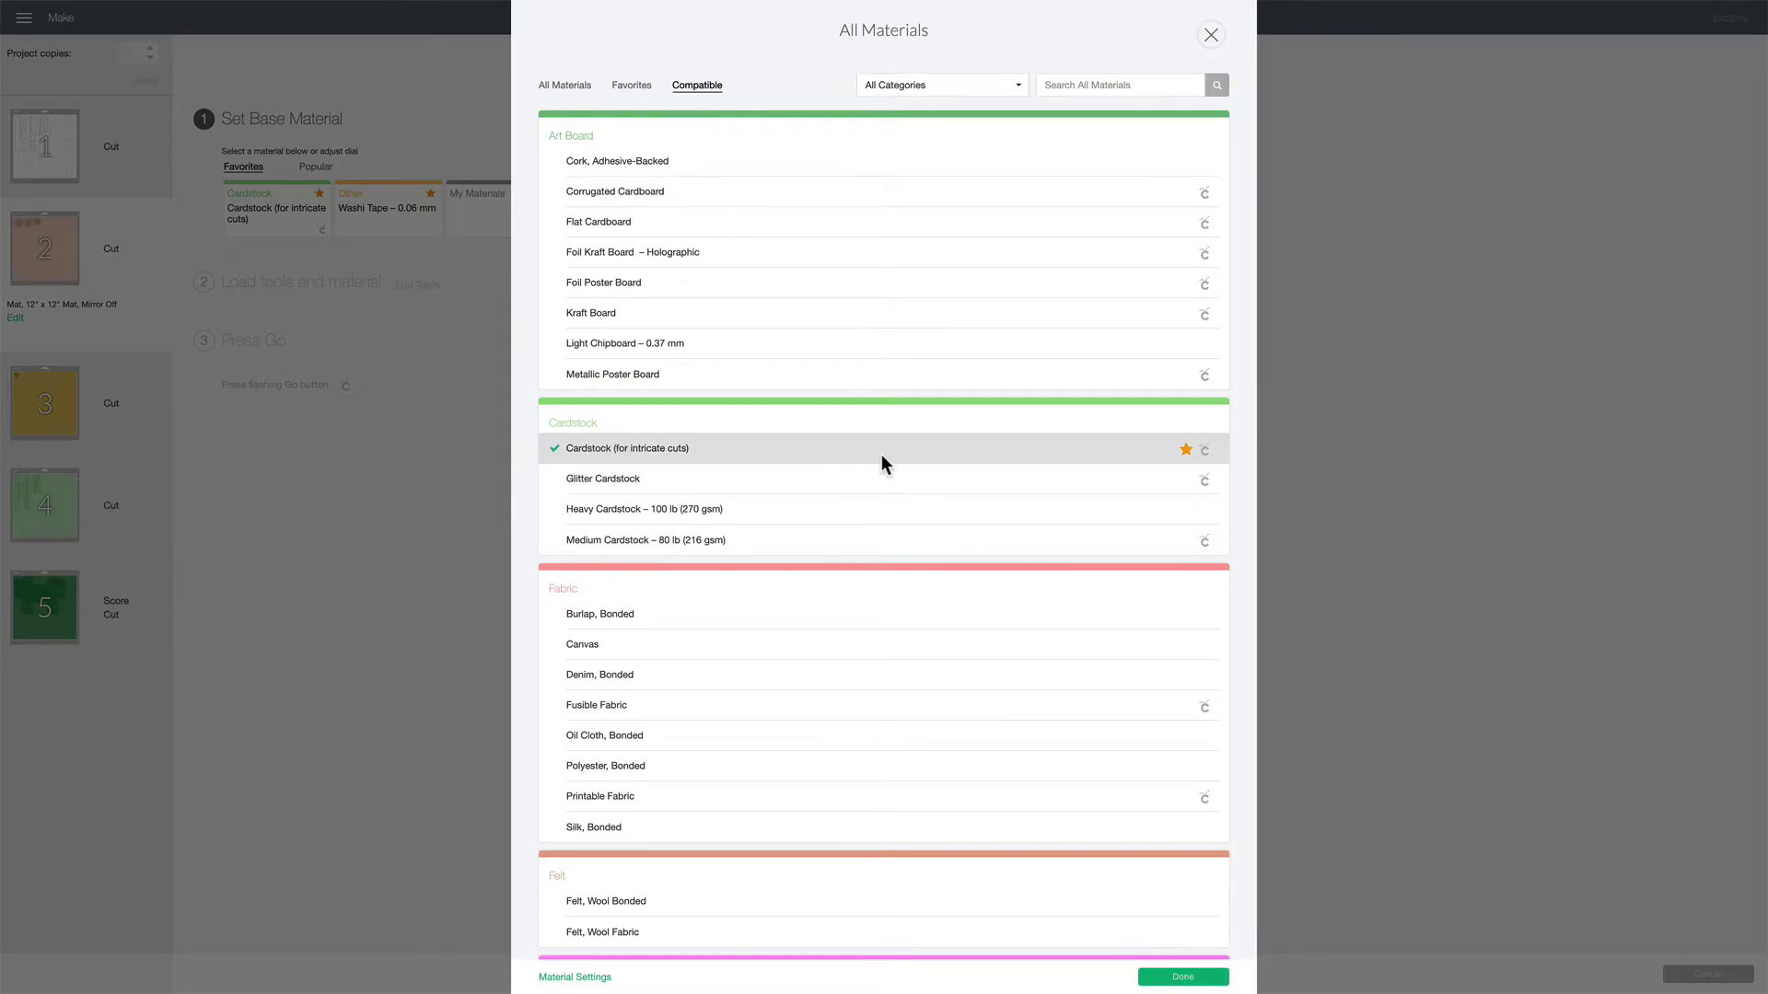
{"action": "left_click", "coordinate": [1197, 977]}
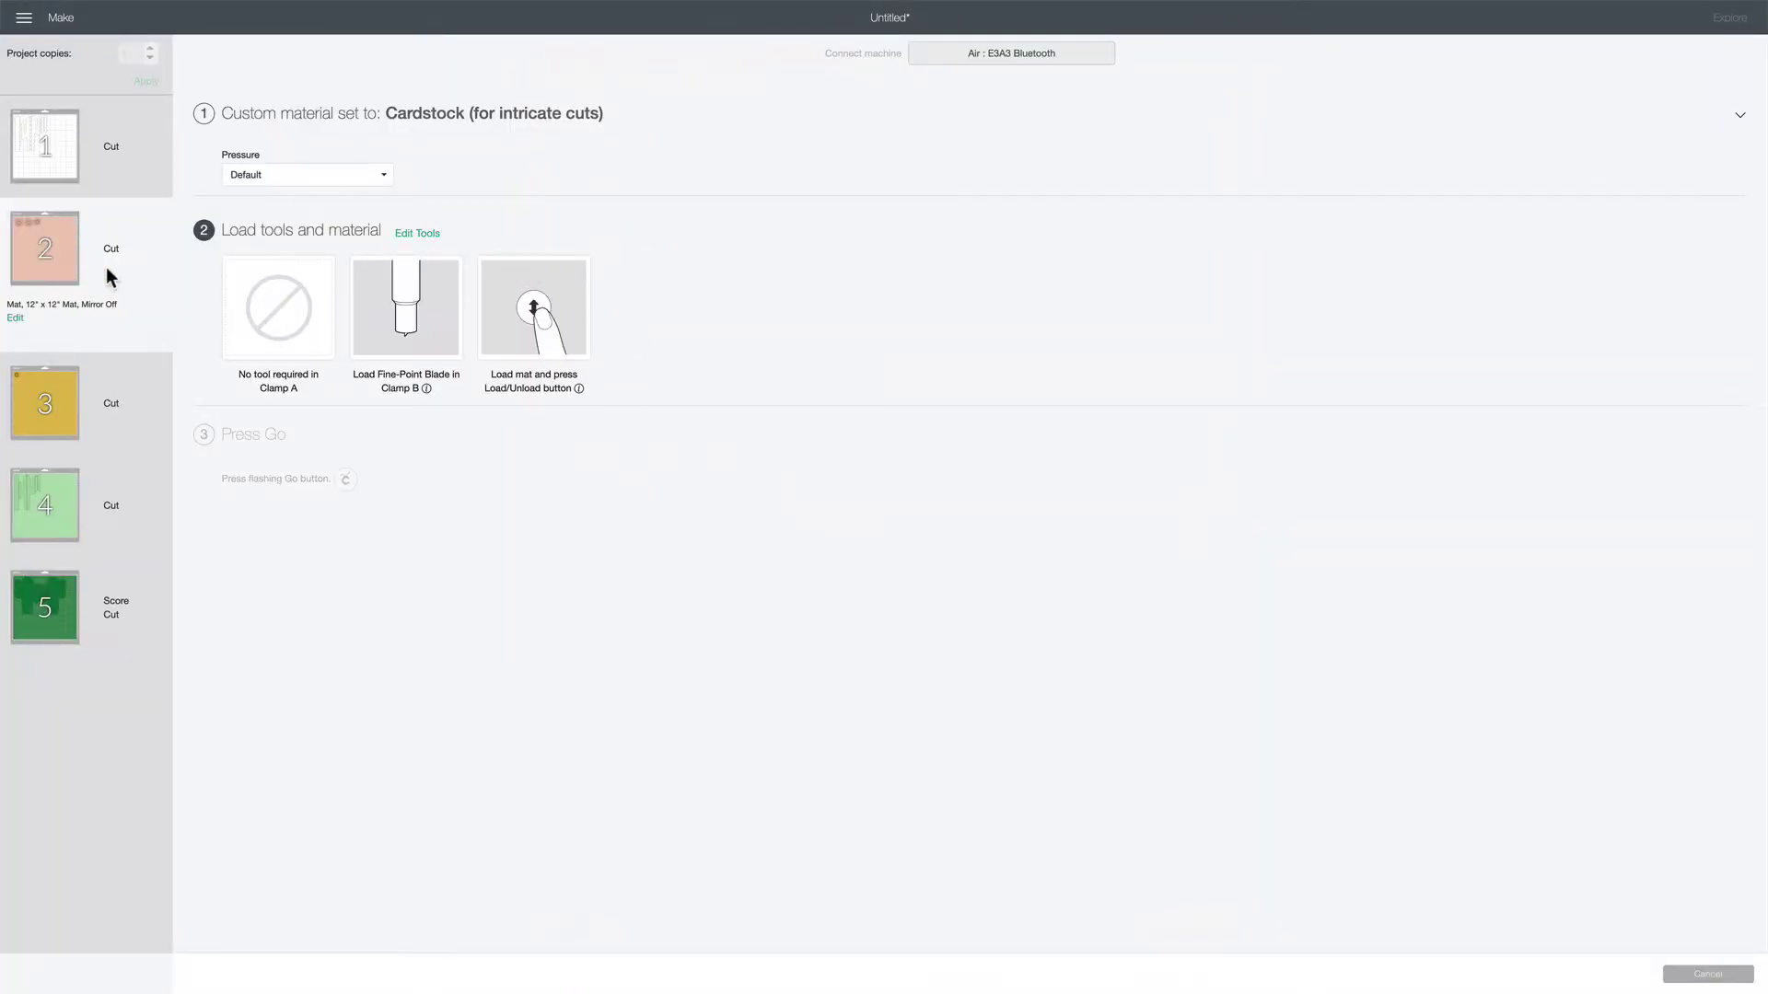
Review the required tools and material for the yellow mat and the dark green score-and-cut mat
{"action": "left_click", "coordinate": [94, 383]}
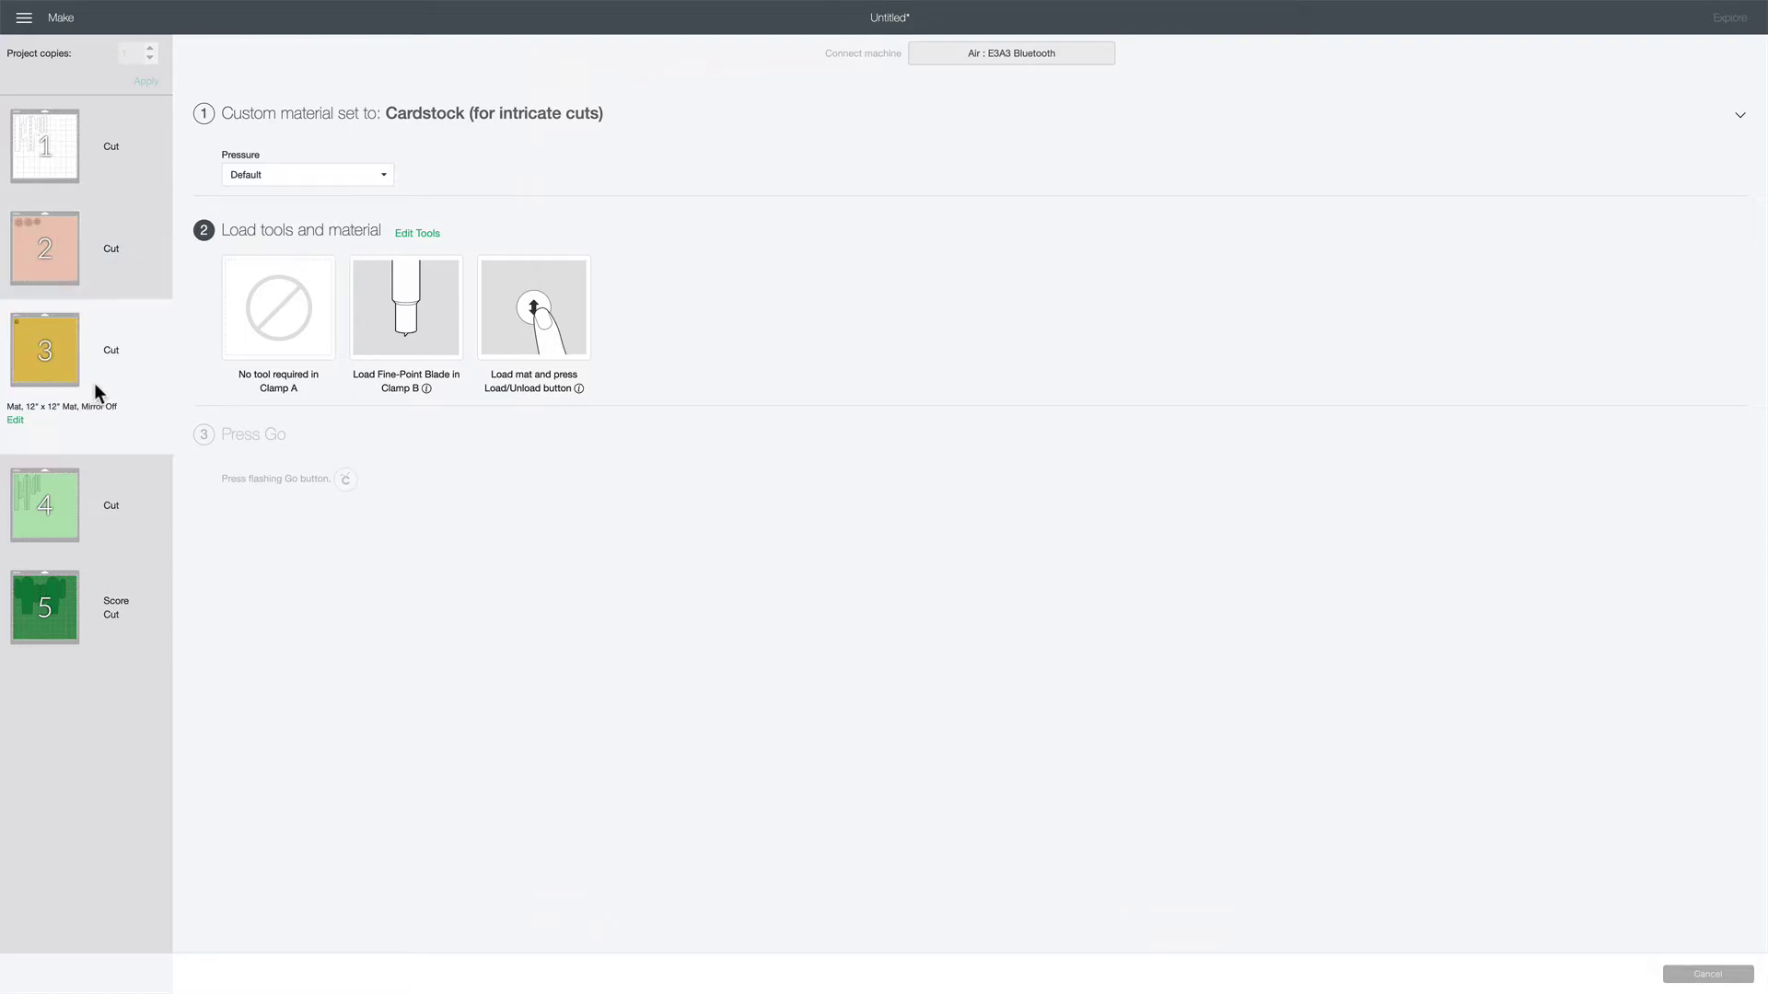
{"action": "mouse_move", "coordinate": [13, 318]}
{"action": "left_click", "coordinate": [46, 606]}
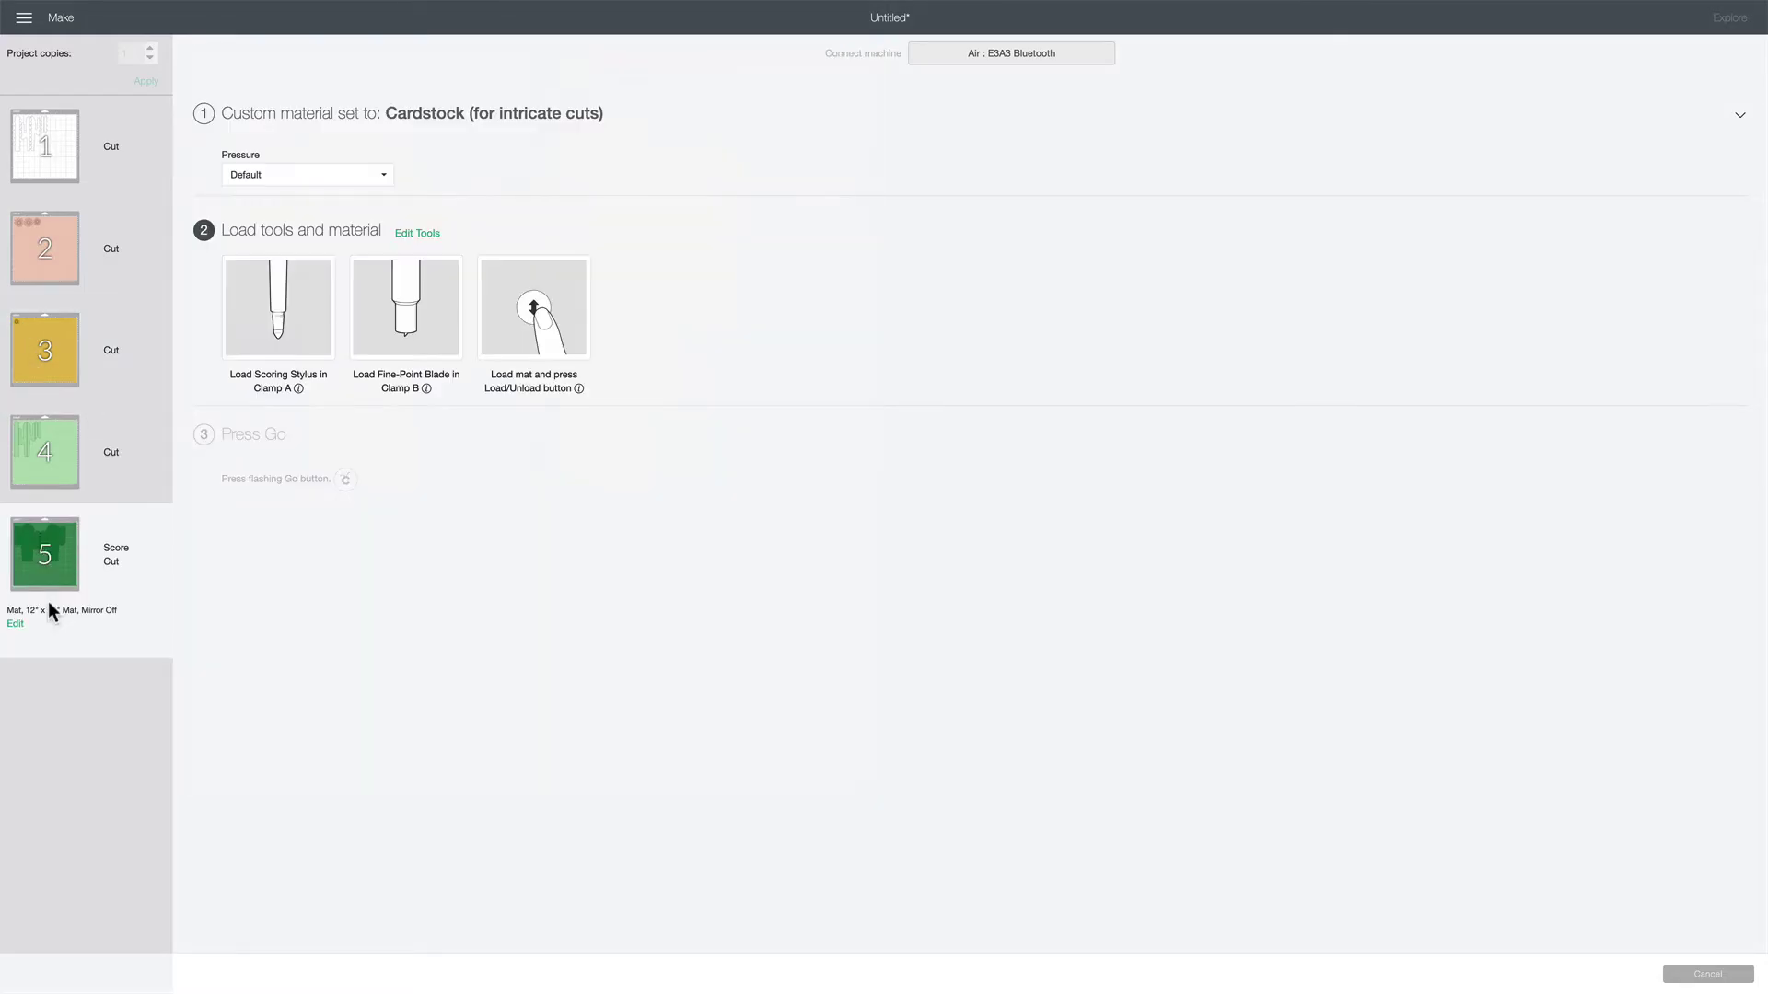
{"action": "mouse_move", "coordinate": [47, 556]}
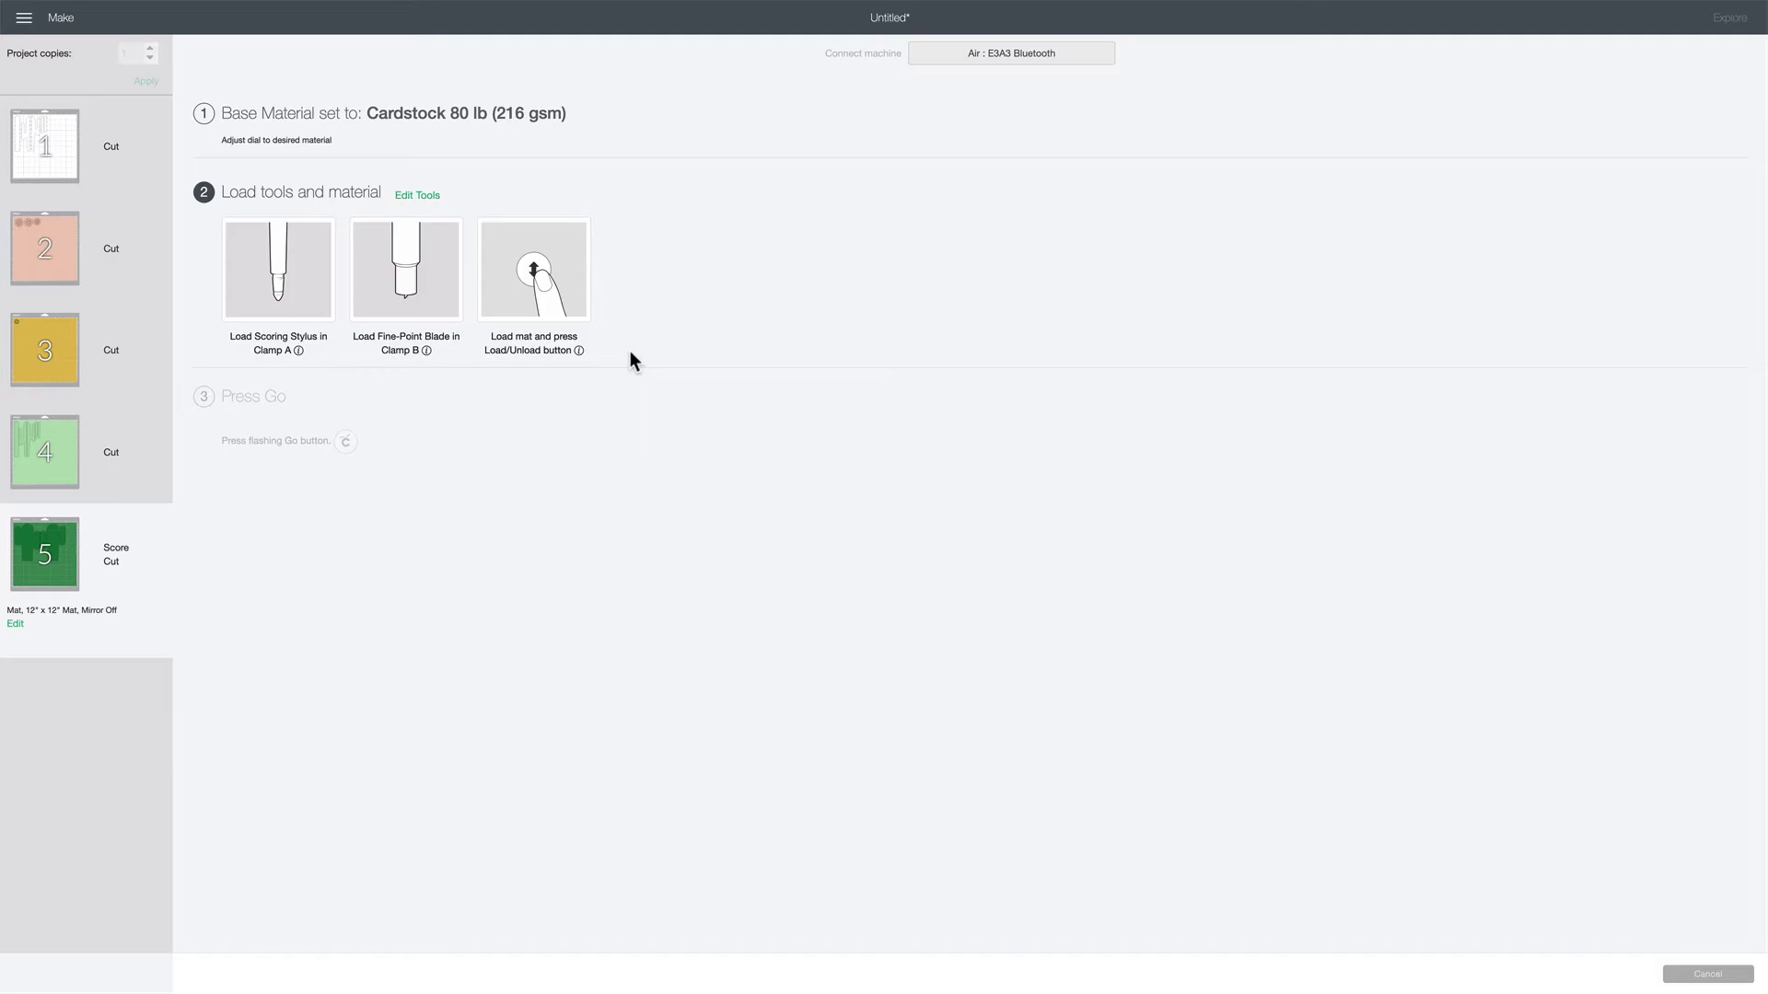
Cancel the cut and return to the design canvas
{"action": "left_click", "coordinate": [1737, 975]}
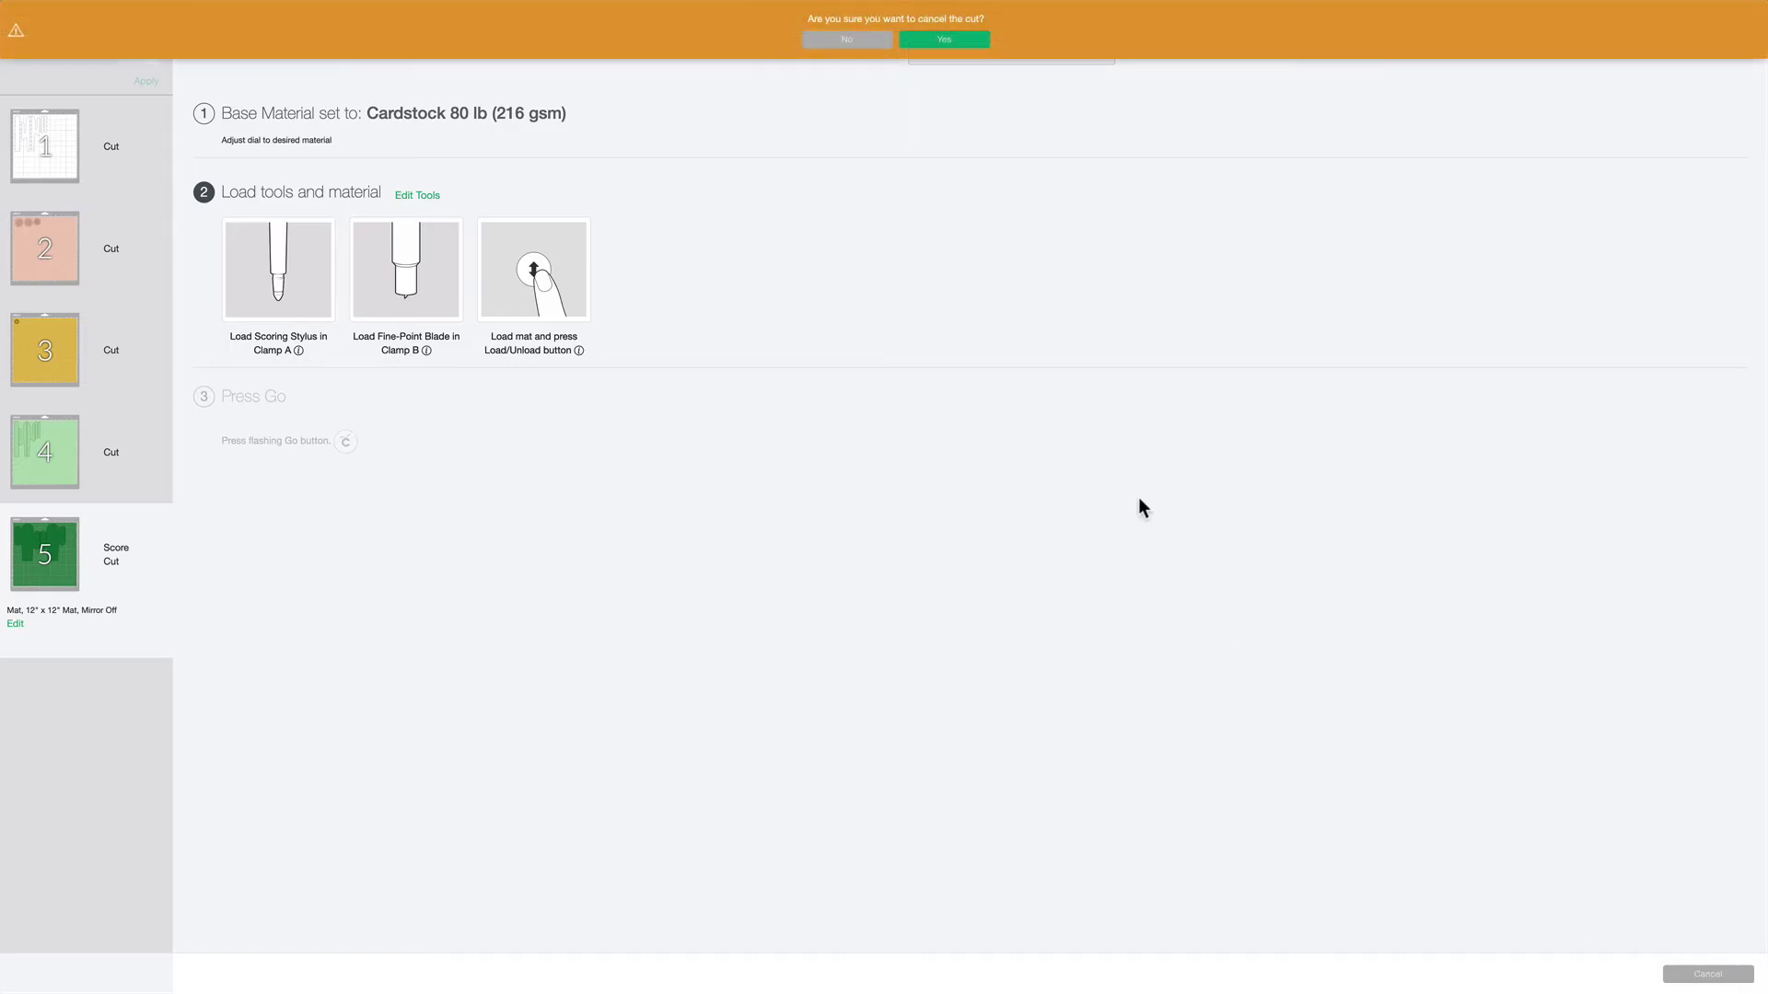
{"action": "left_click", "coordinate": [983, 37]}
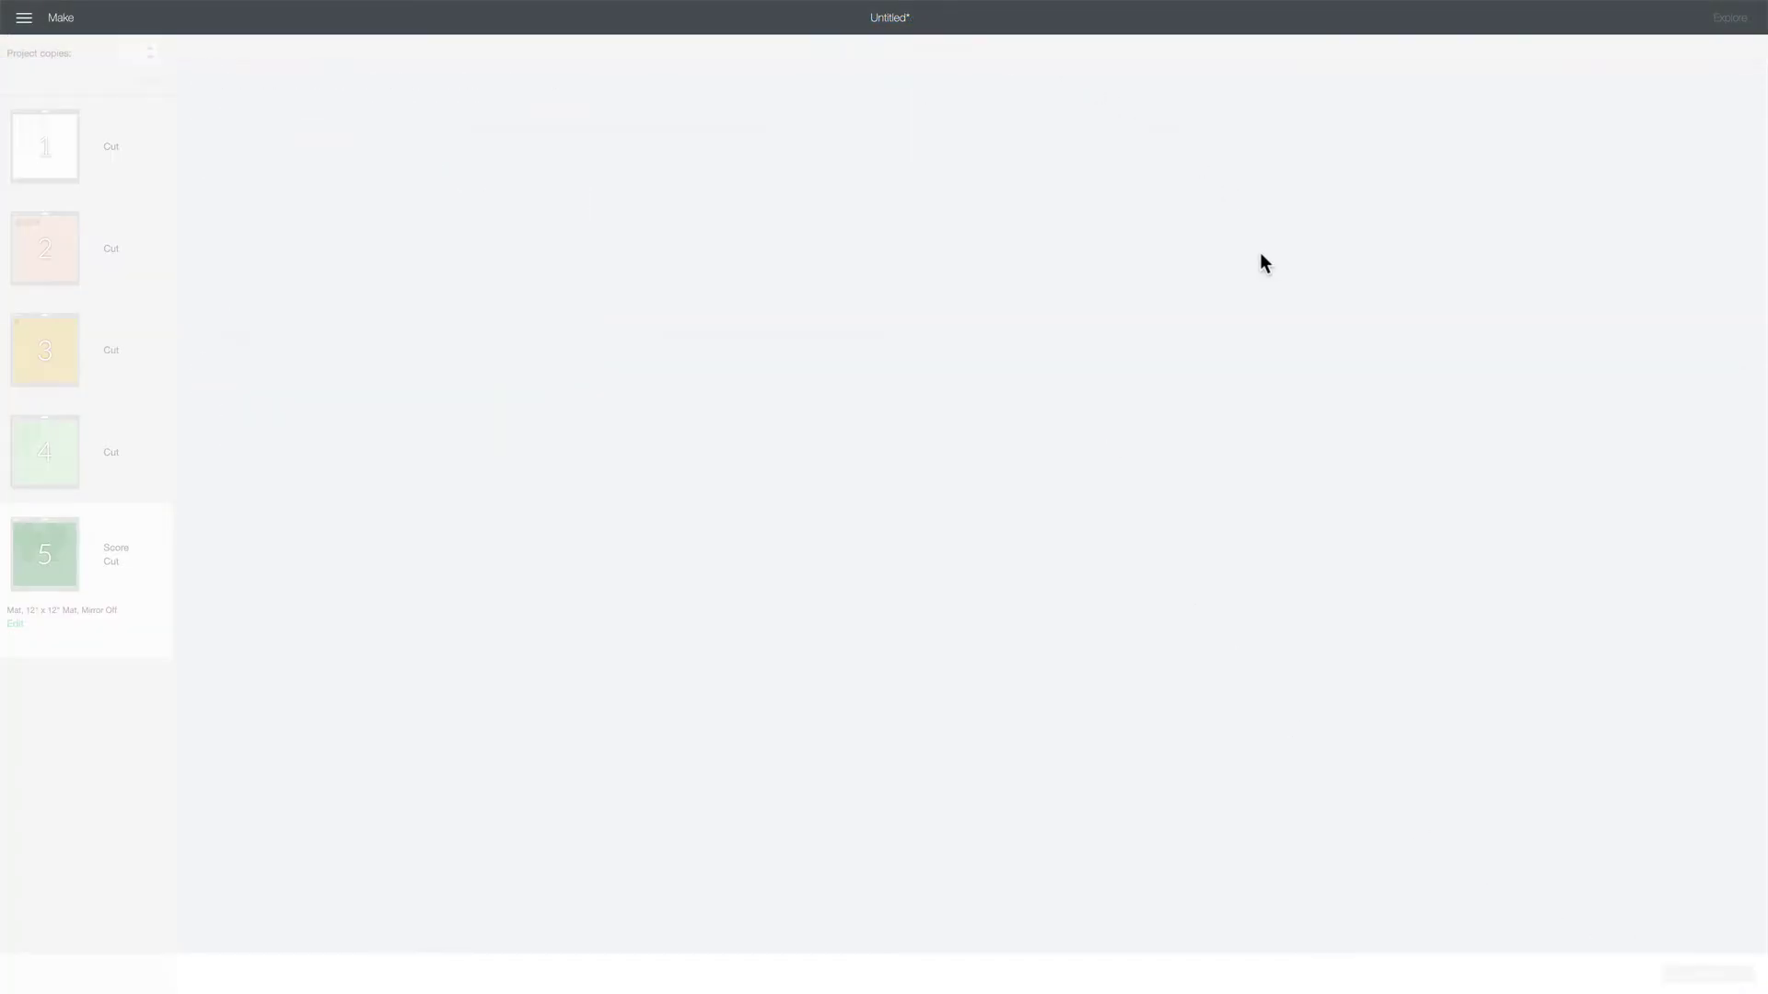
{"action": "left_click", "coordinate": [1631, 974]}
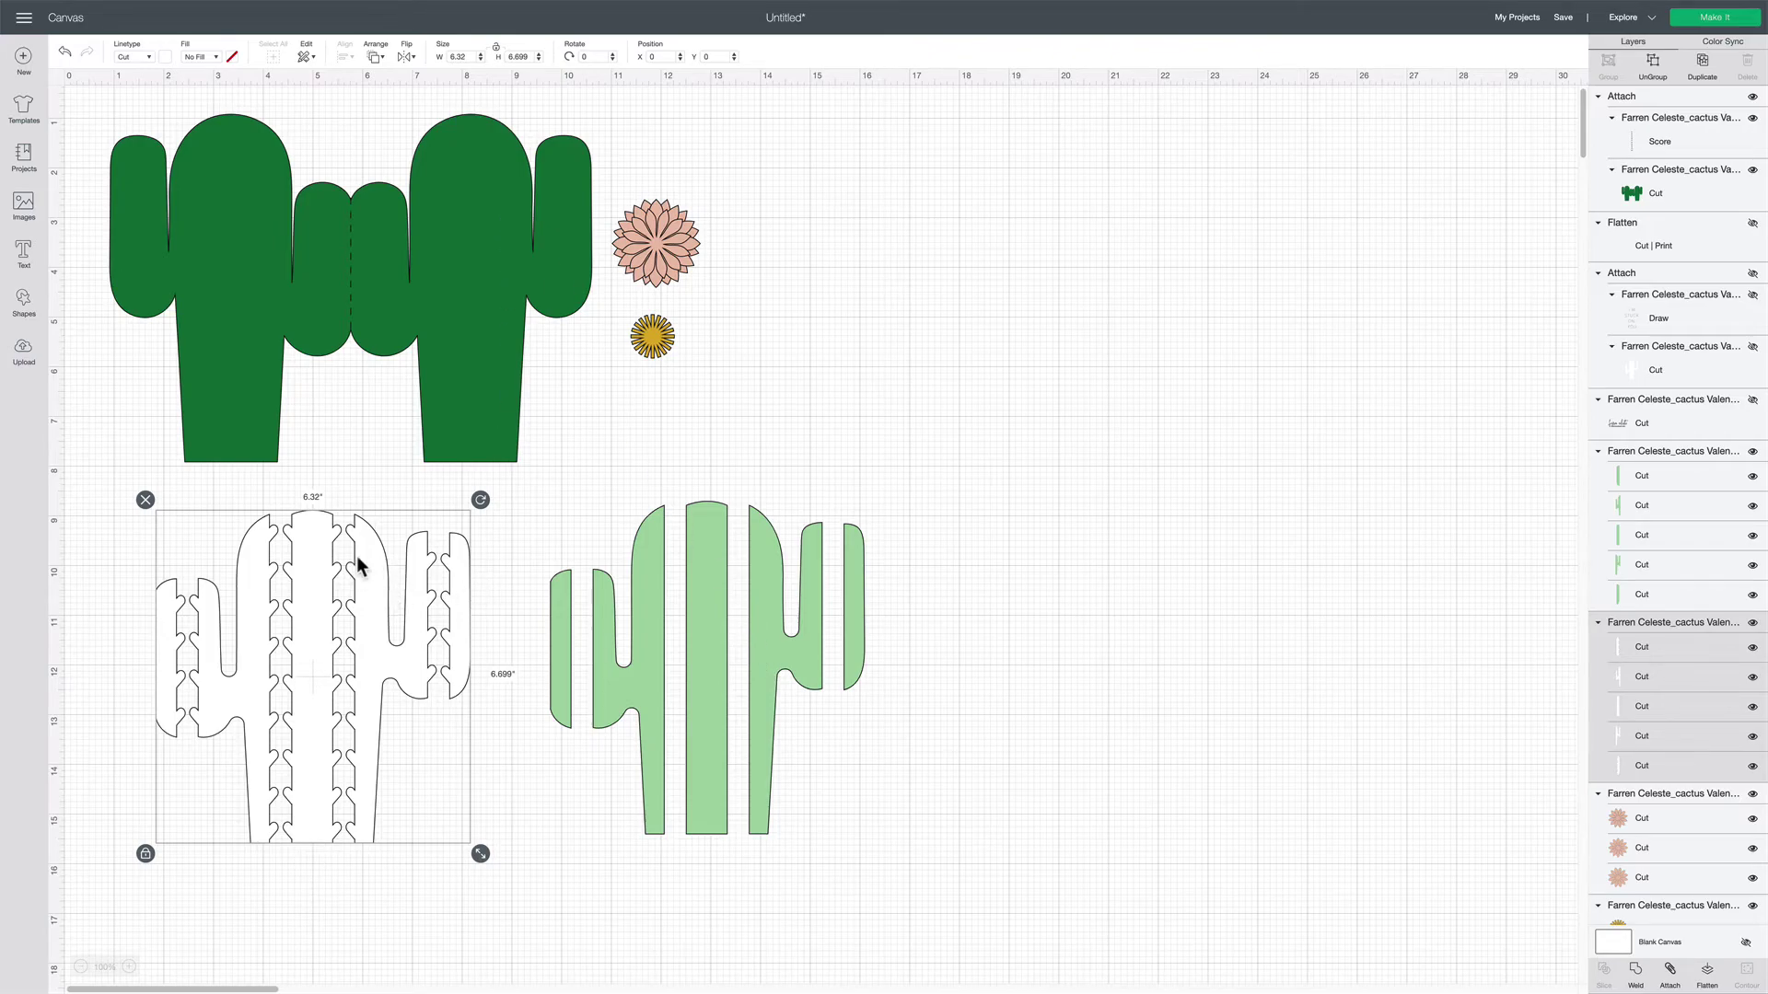
Hide the white heart-edged cactus group and the light green striped cactus group
{"action": "left_click", "coordinate": [1753, 624]}
{"action": "left_click", "coordinate": [765, 594]}
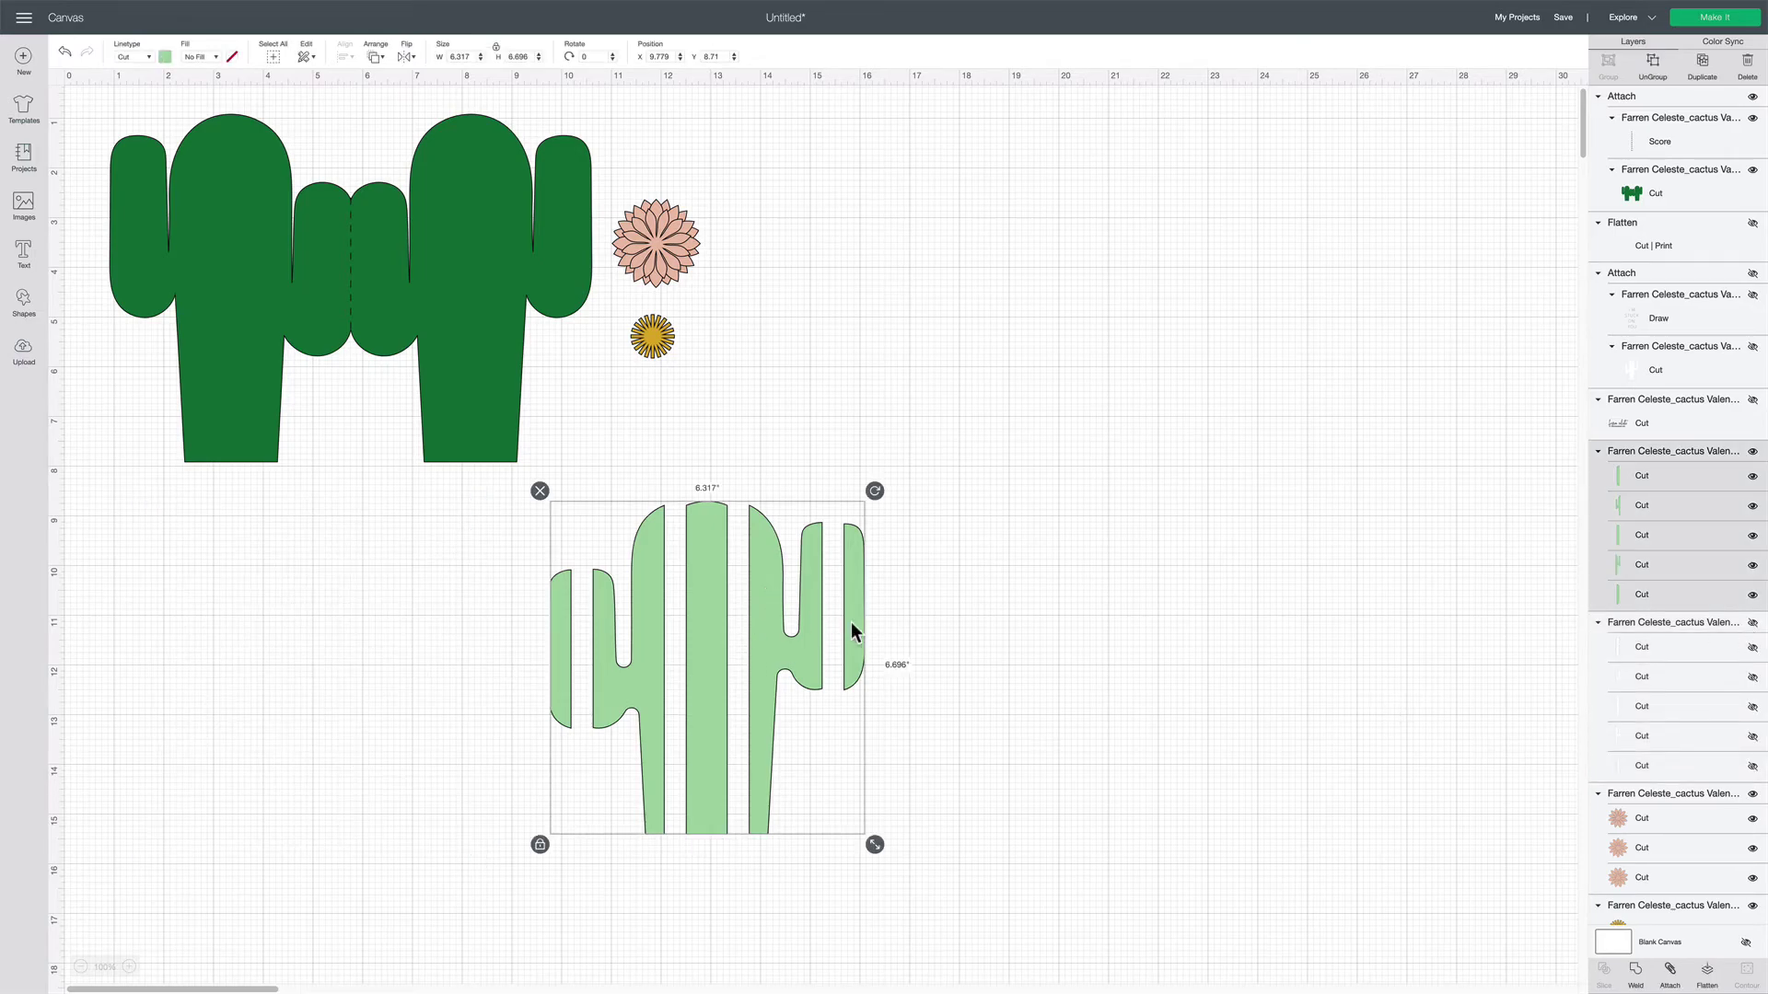
{"action": "left_click", "coordinate": [1753, 452]}
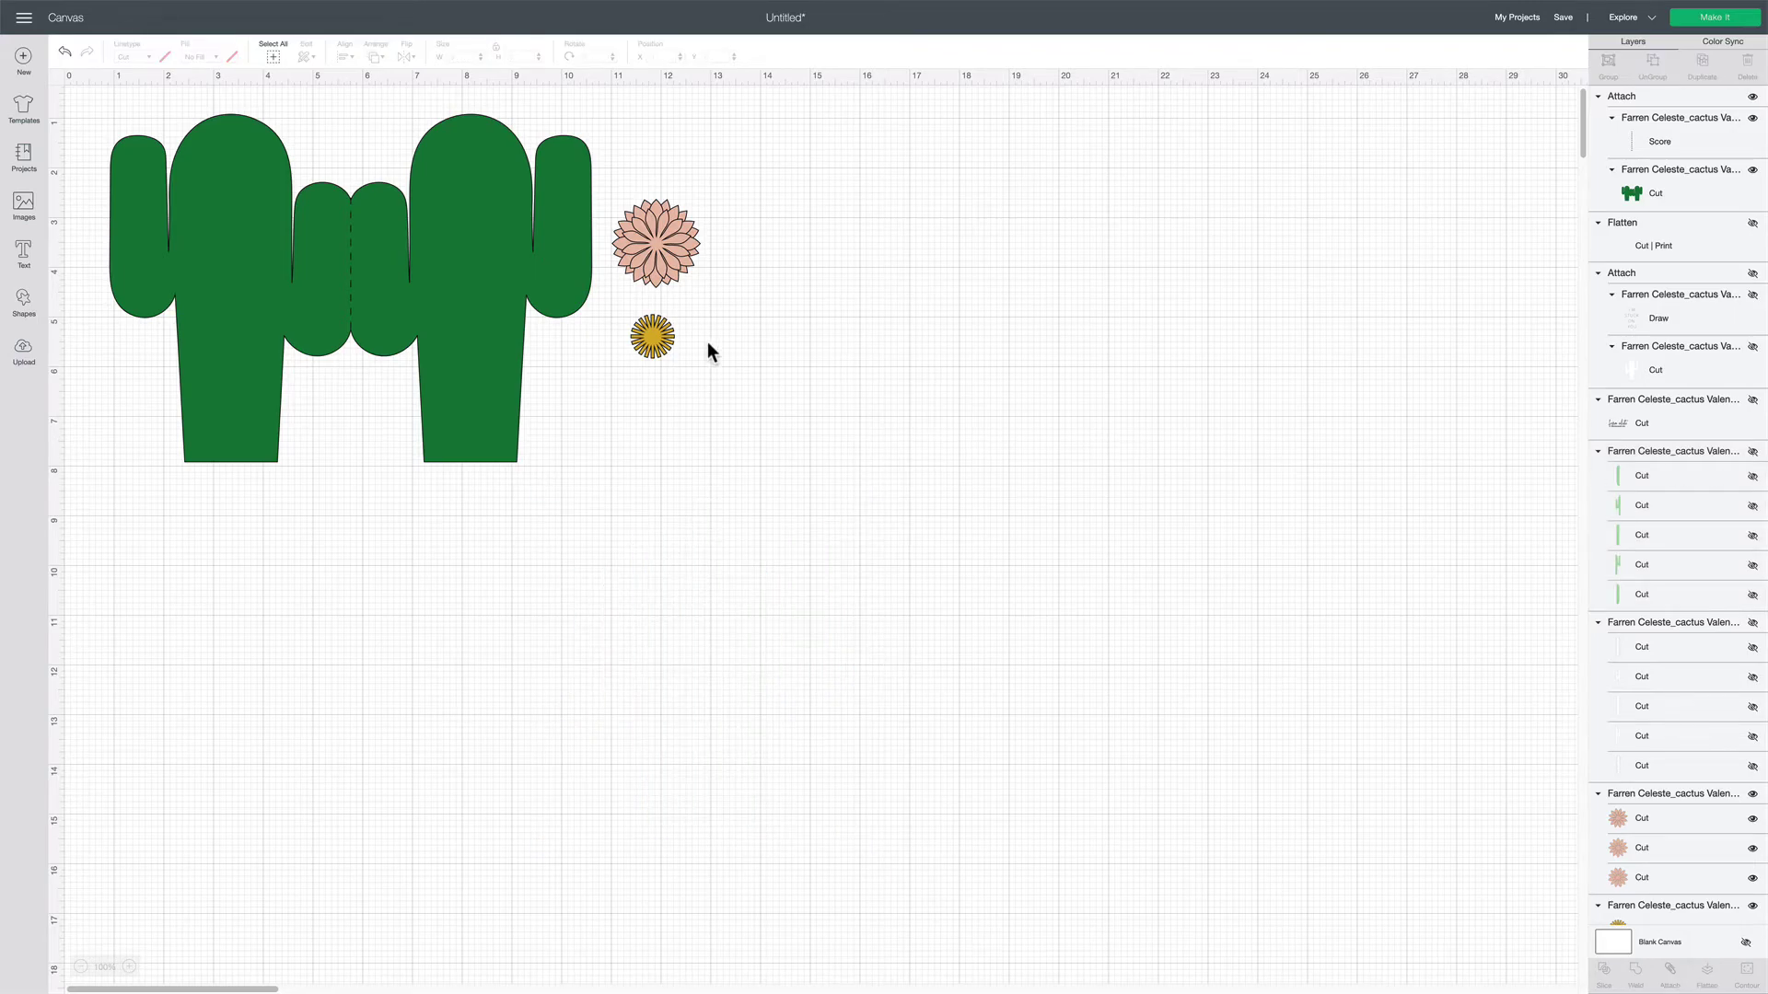
Hide the attached dark green double cactus and the pink flower group, and select the yellow flower centre
{"action": "left_click", "coordinate": [532, 254]}
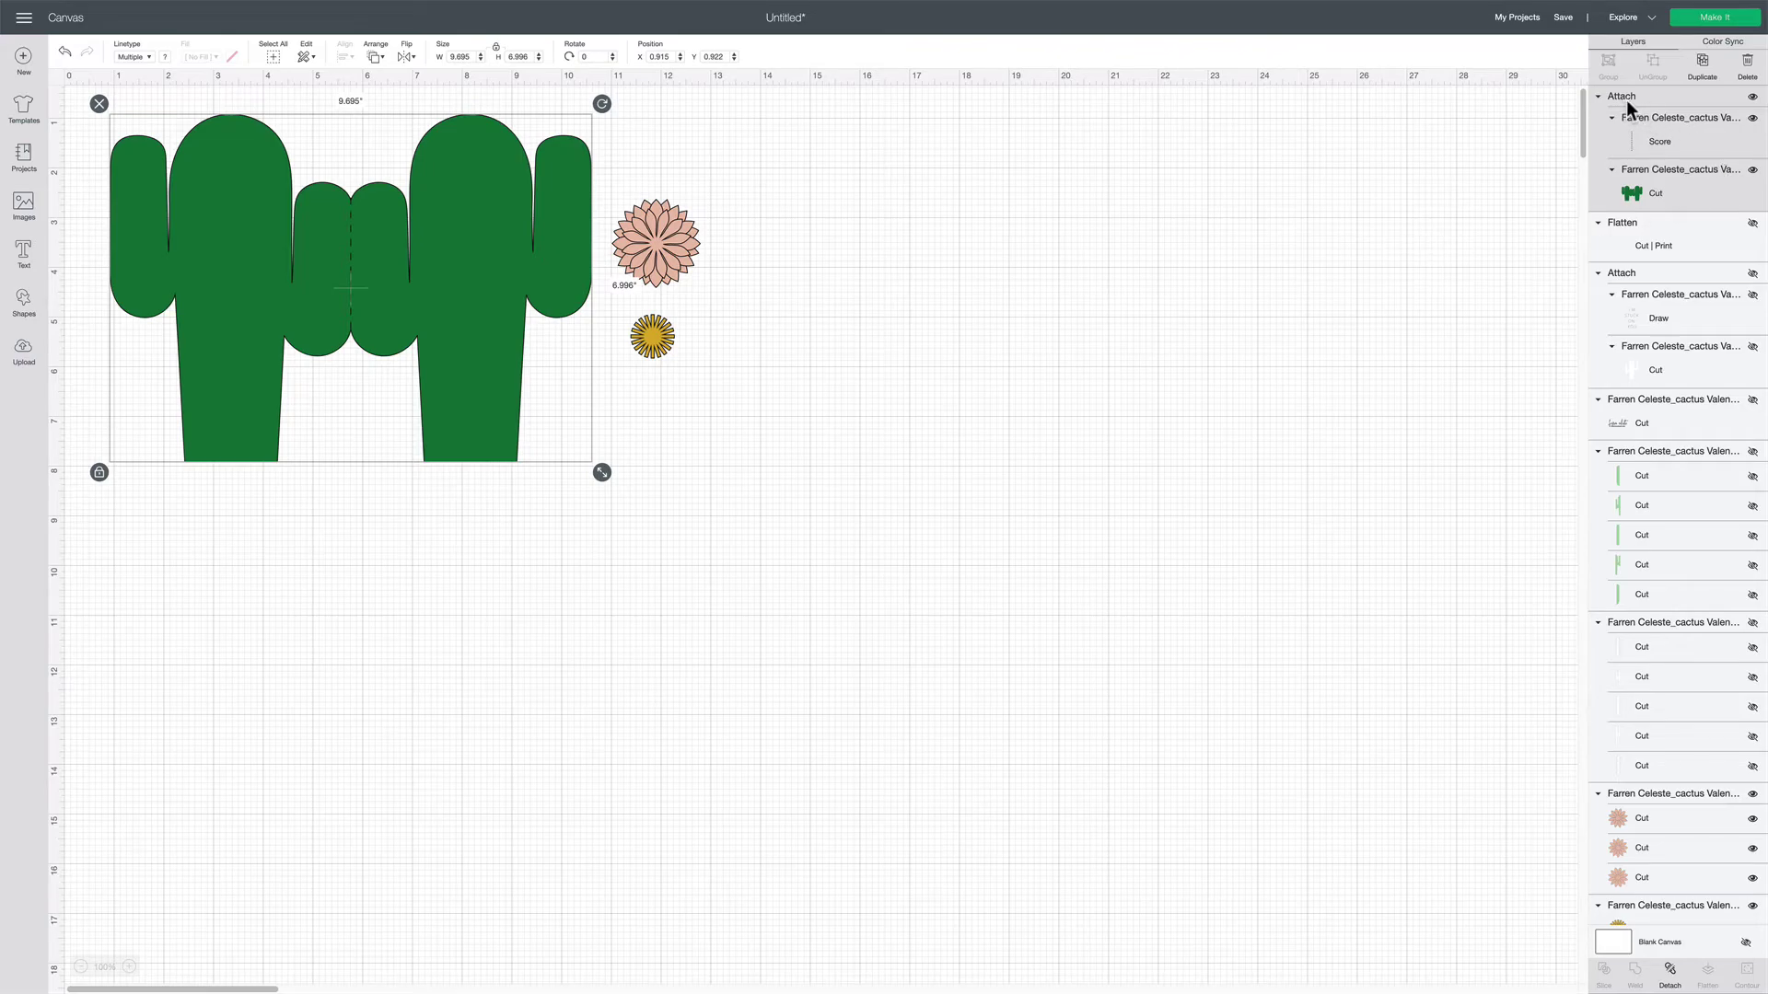
{"action": "left_click", "coordinate": [1752, 96]}
{"action": "left_click", "coordinate": [663, 235]}
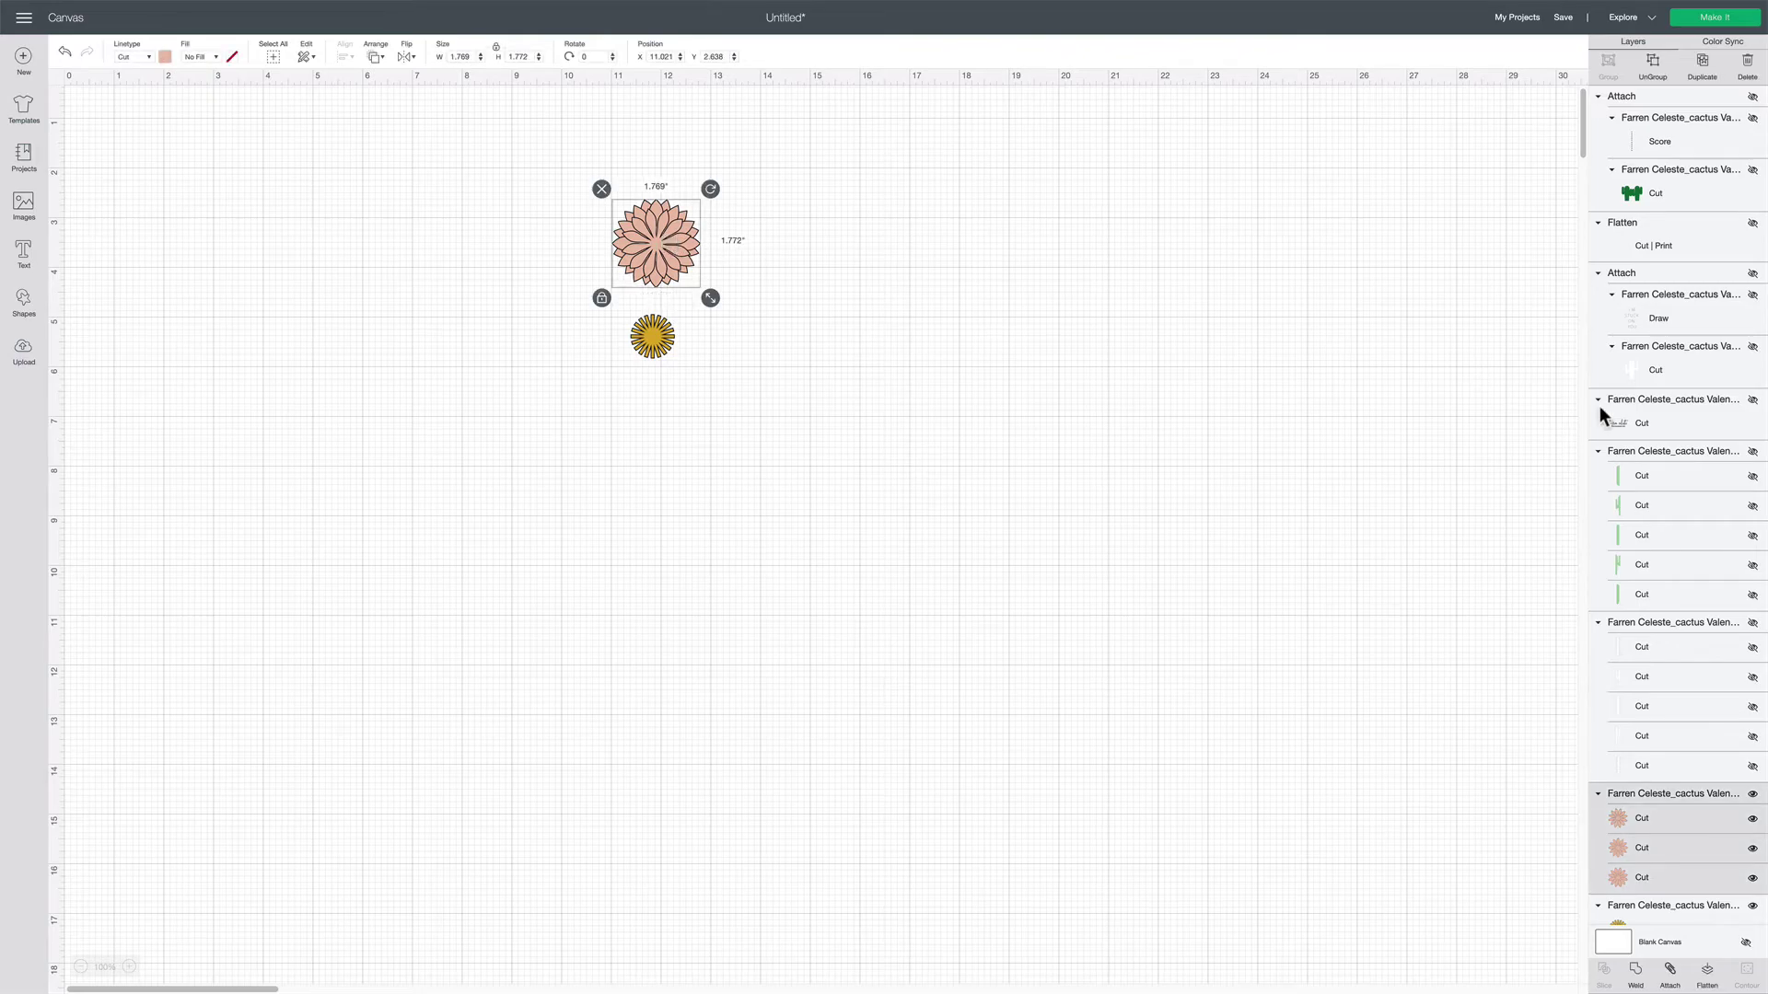
{"action": "left_click", "coordinate": [1752, 795]}
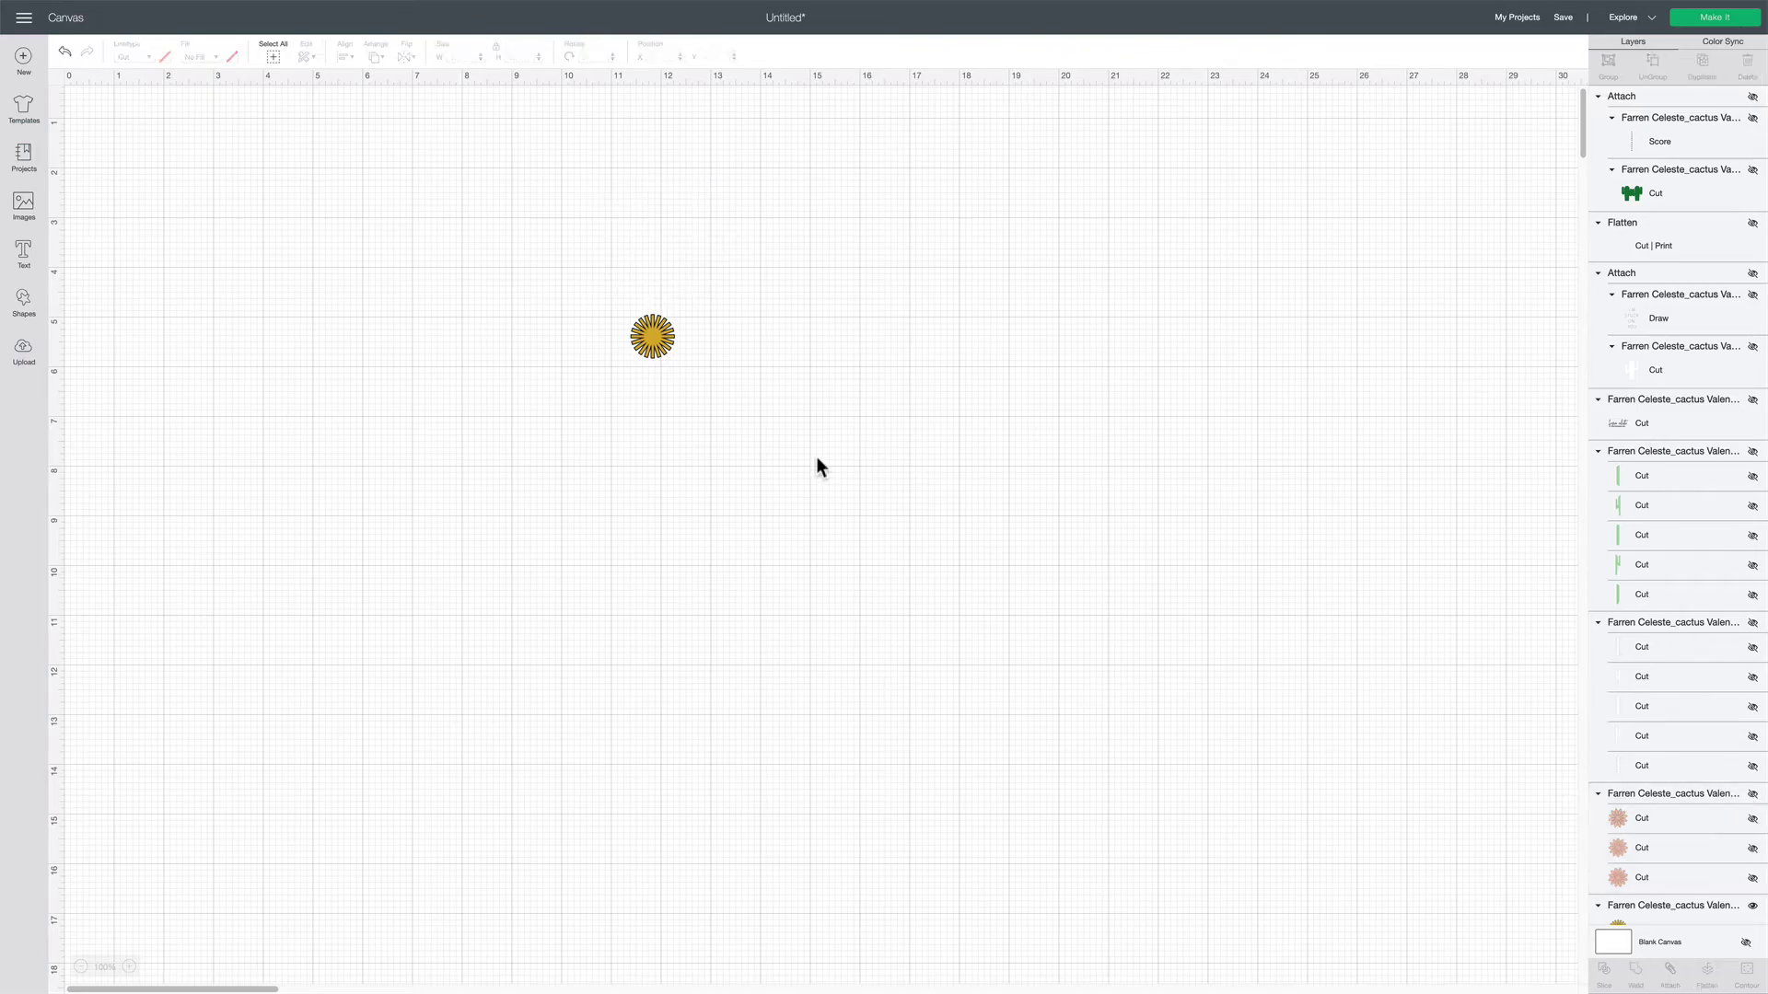
{"action": "left_click", "coordinate": [654, 357]}
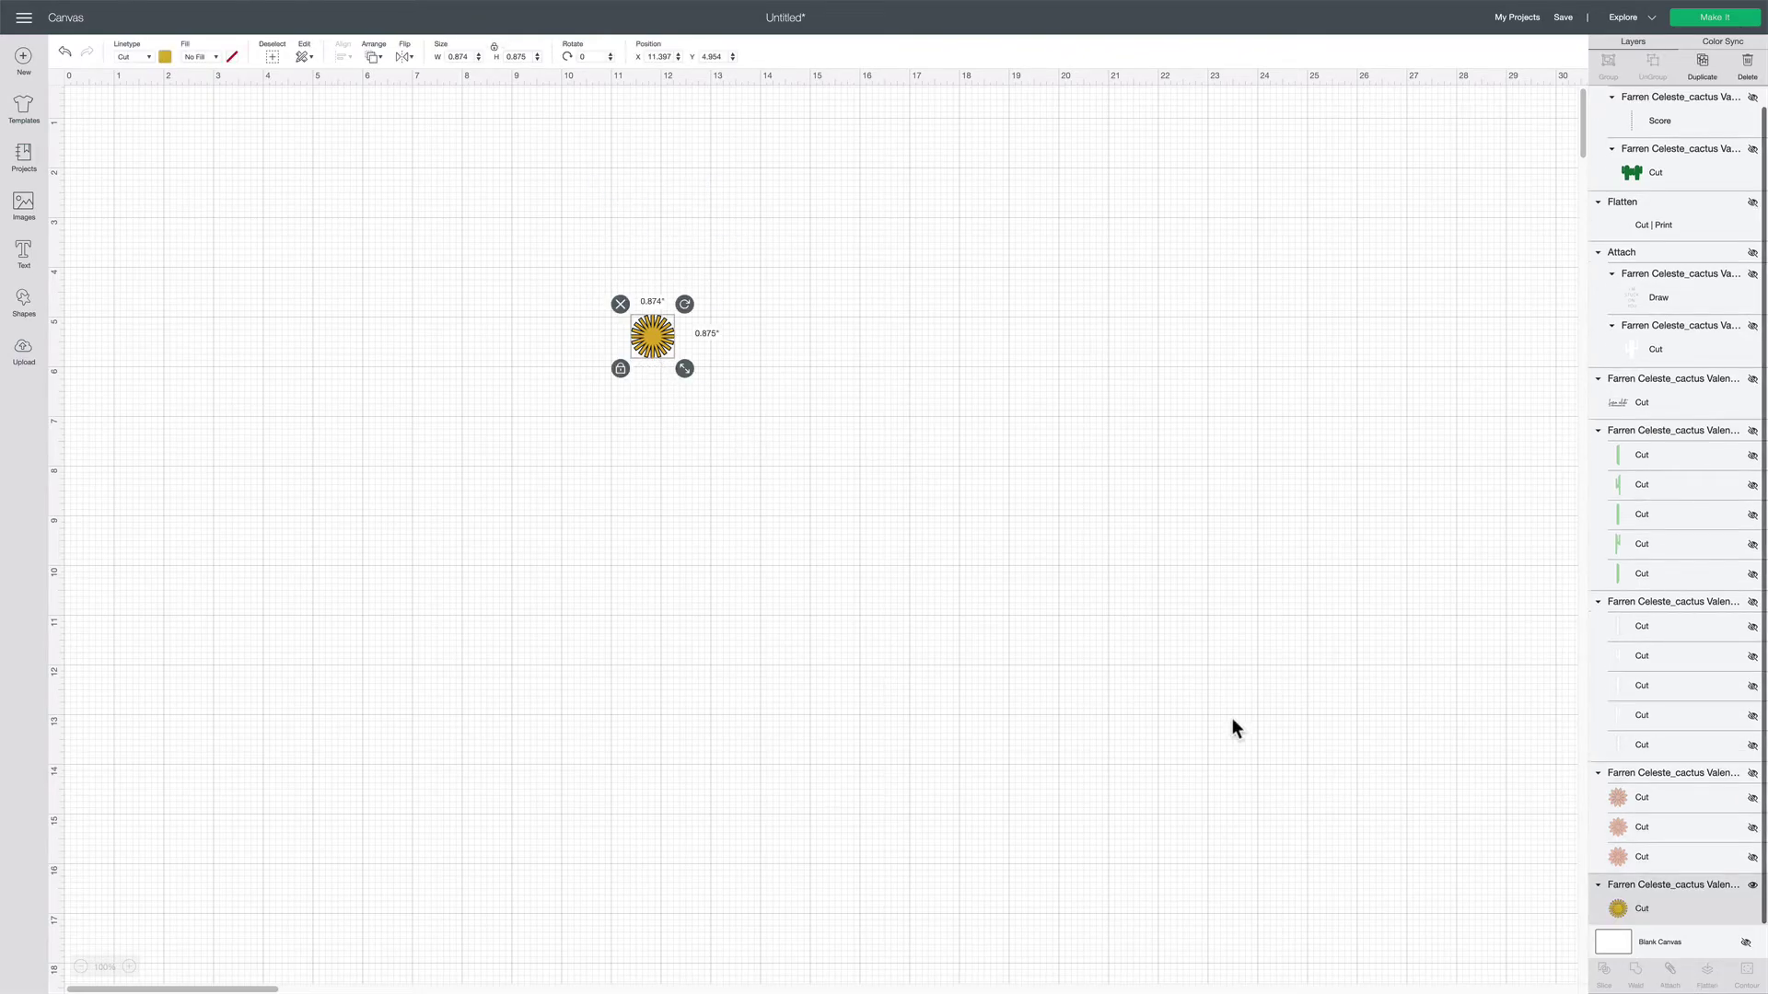
Hide the yellow flower centre, and show the flattened print-and-cut cactus and the attached draw-and-cut cactus
{"action": "left_click", "coordinate": [1753, 886]}
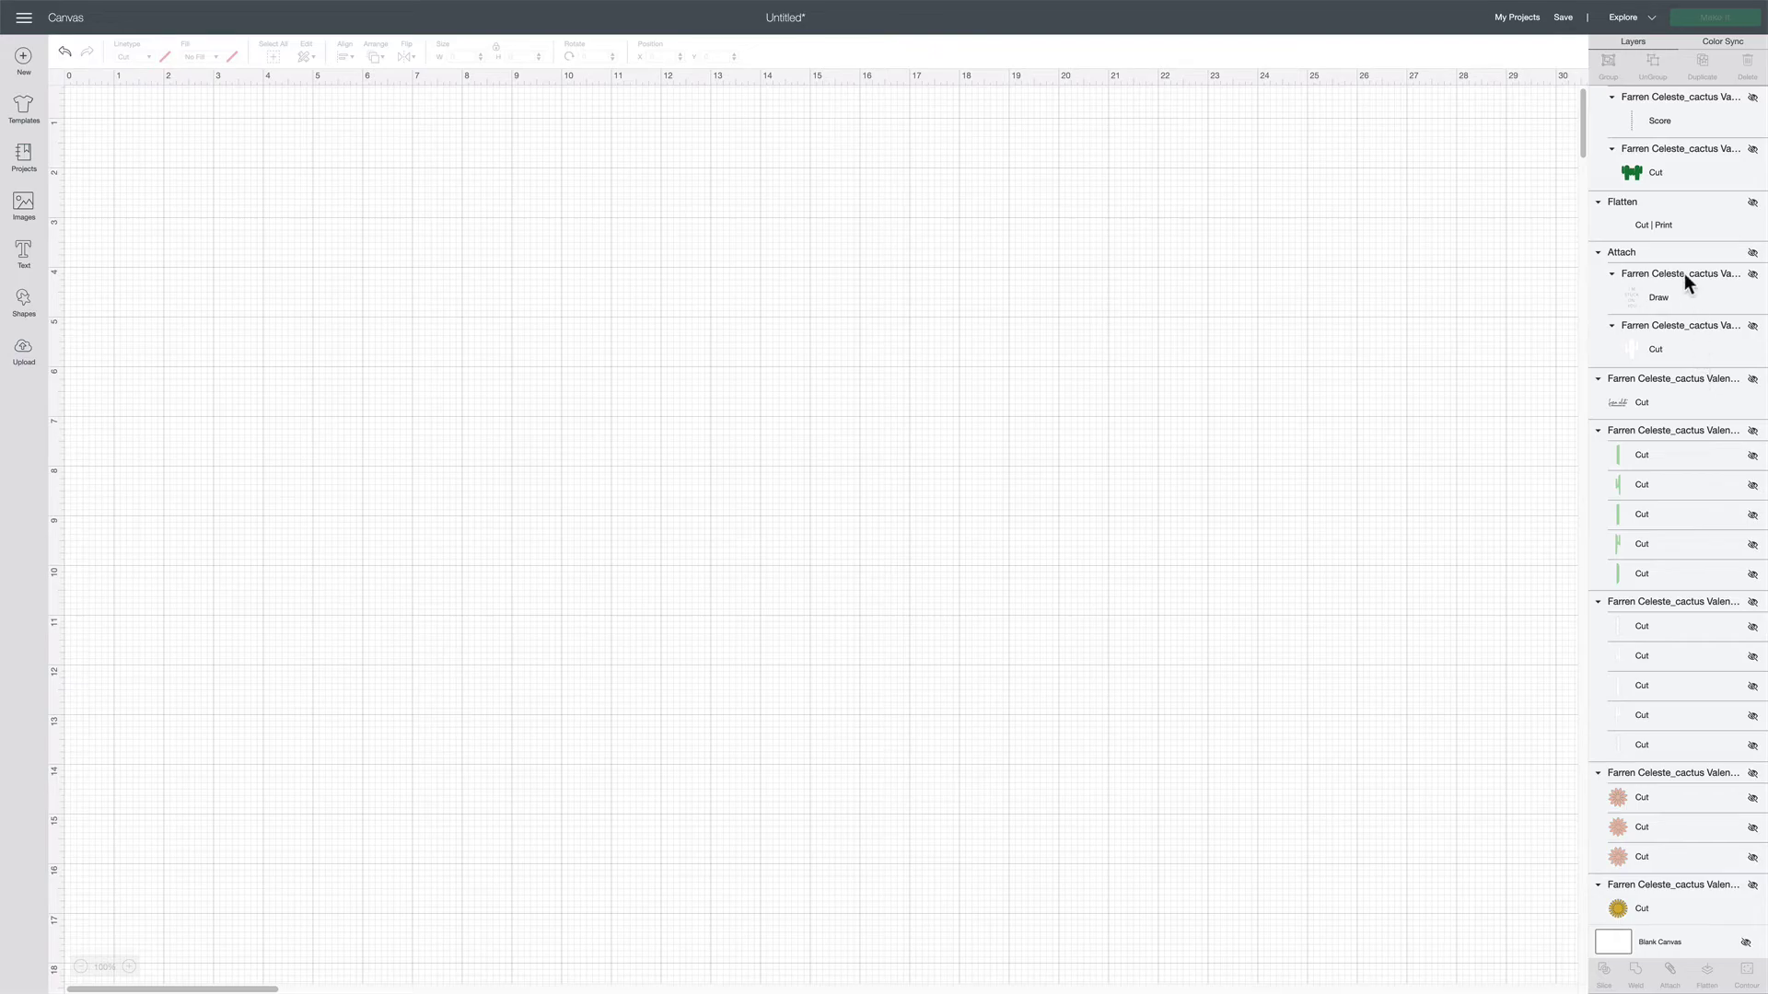
{"action": "left_click", "coordinate": [1752, 204]}
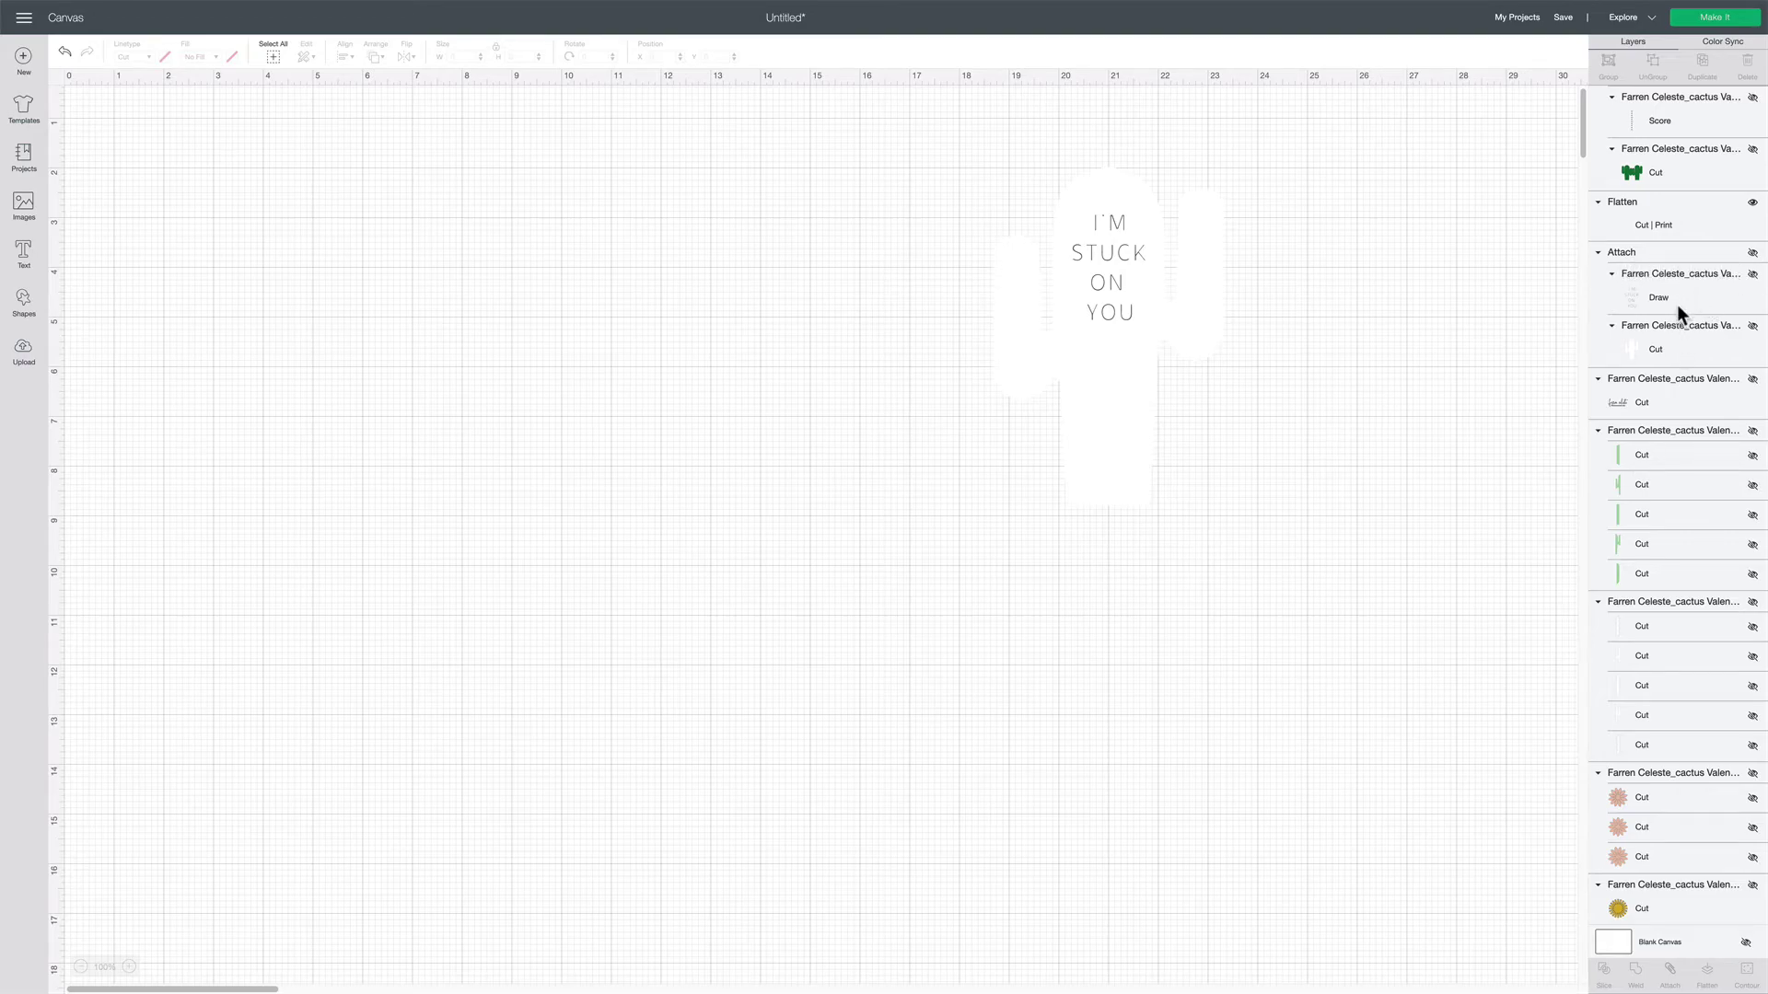
{"action": "left_click", "coordinate": [1753, 255]}
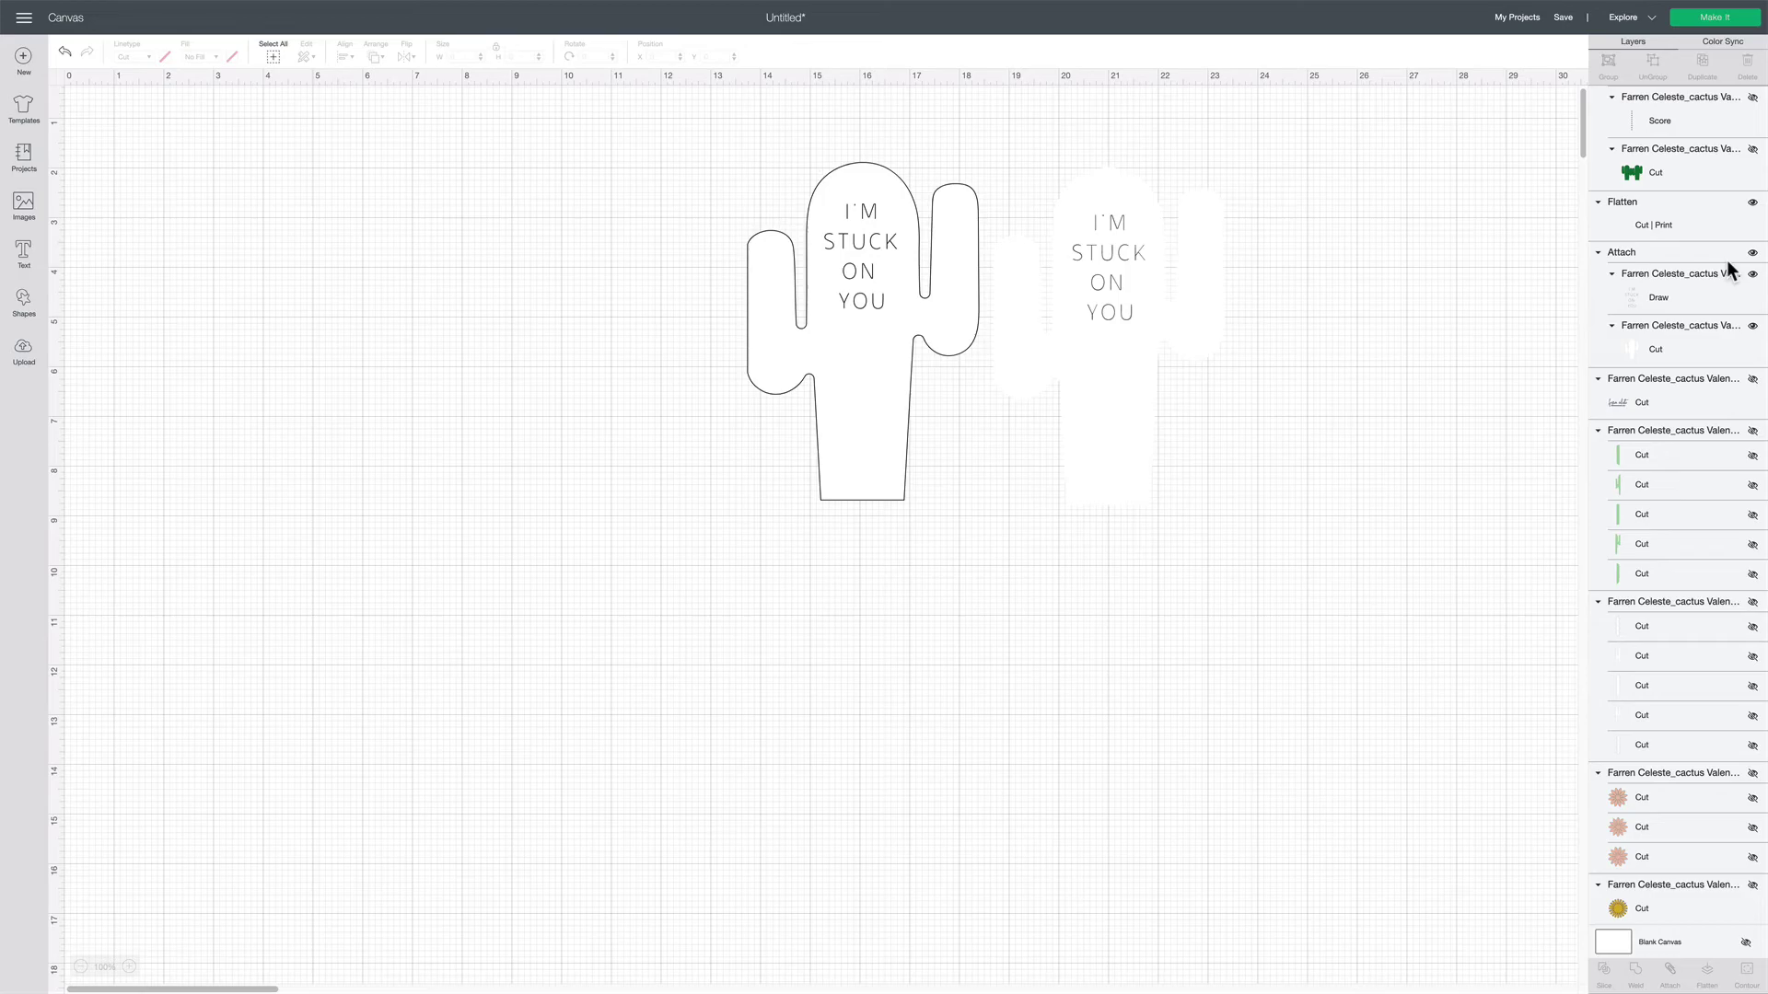
Prepare the mats for the two visible cactus cards and open the print setup for the Print/Cut mat
{"action": "left_click", "coordinate": [1729, 20]}
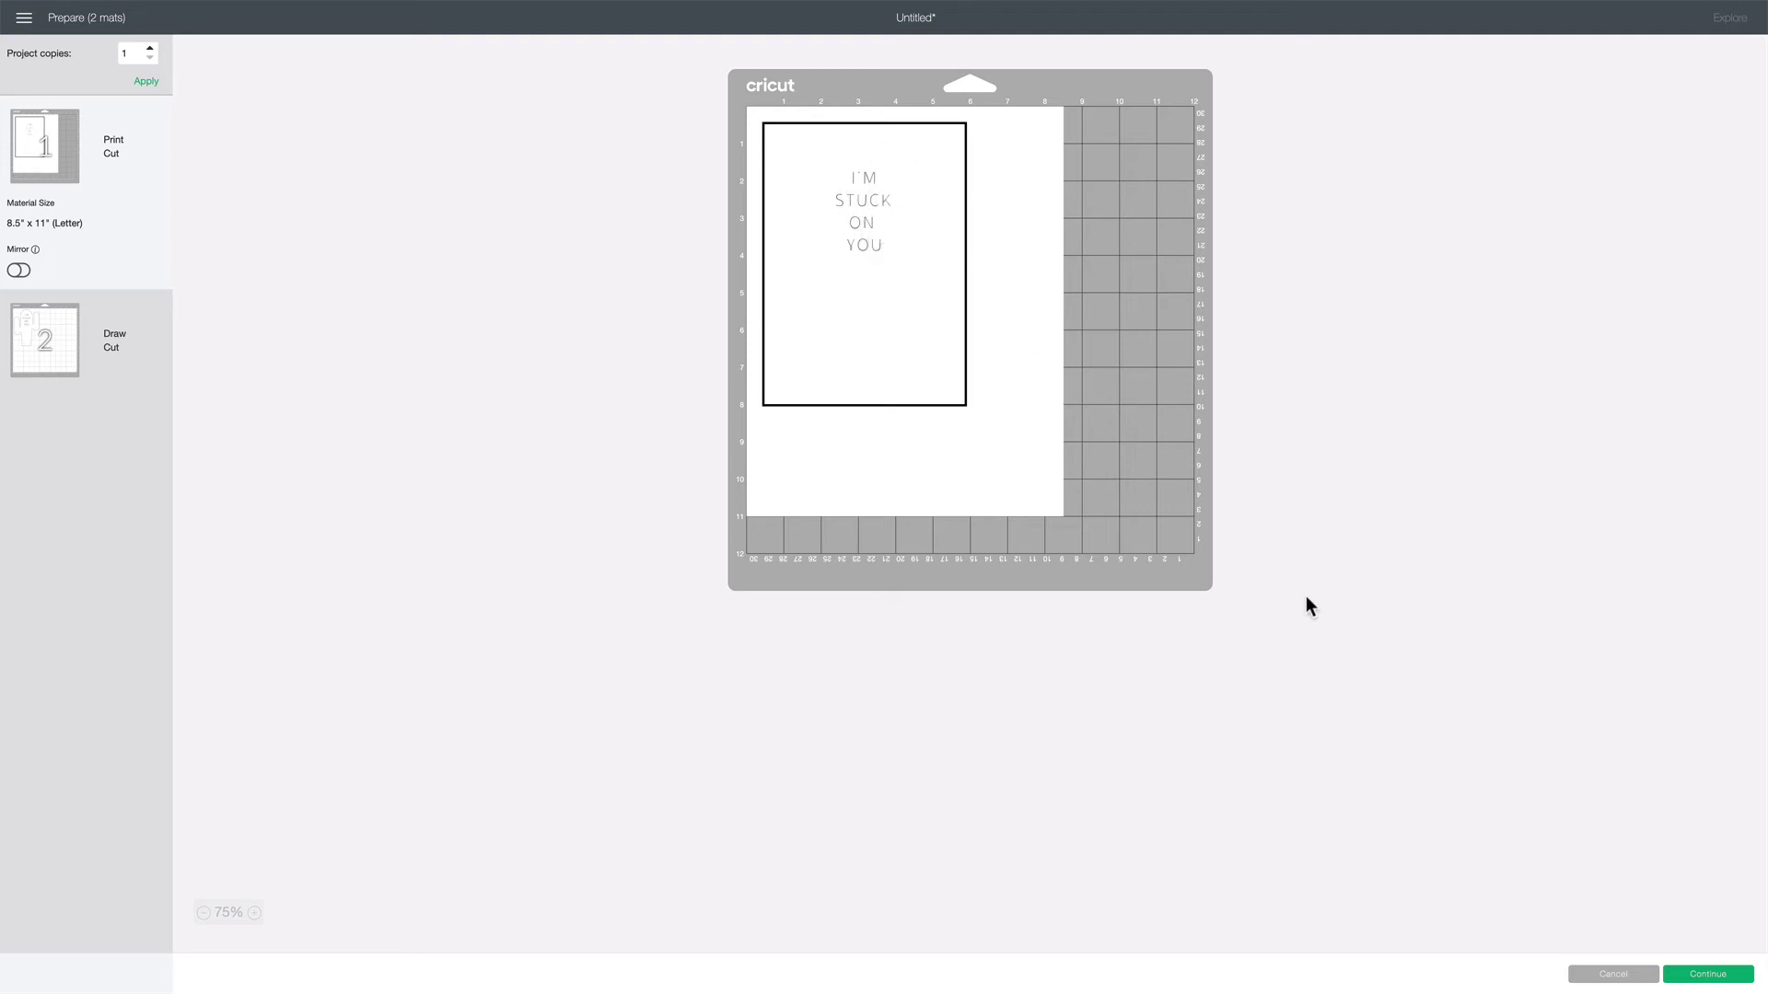
{"action": "left_click", "coordinate": [1708, 974]}
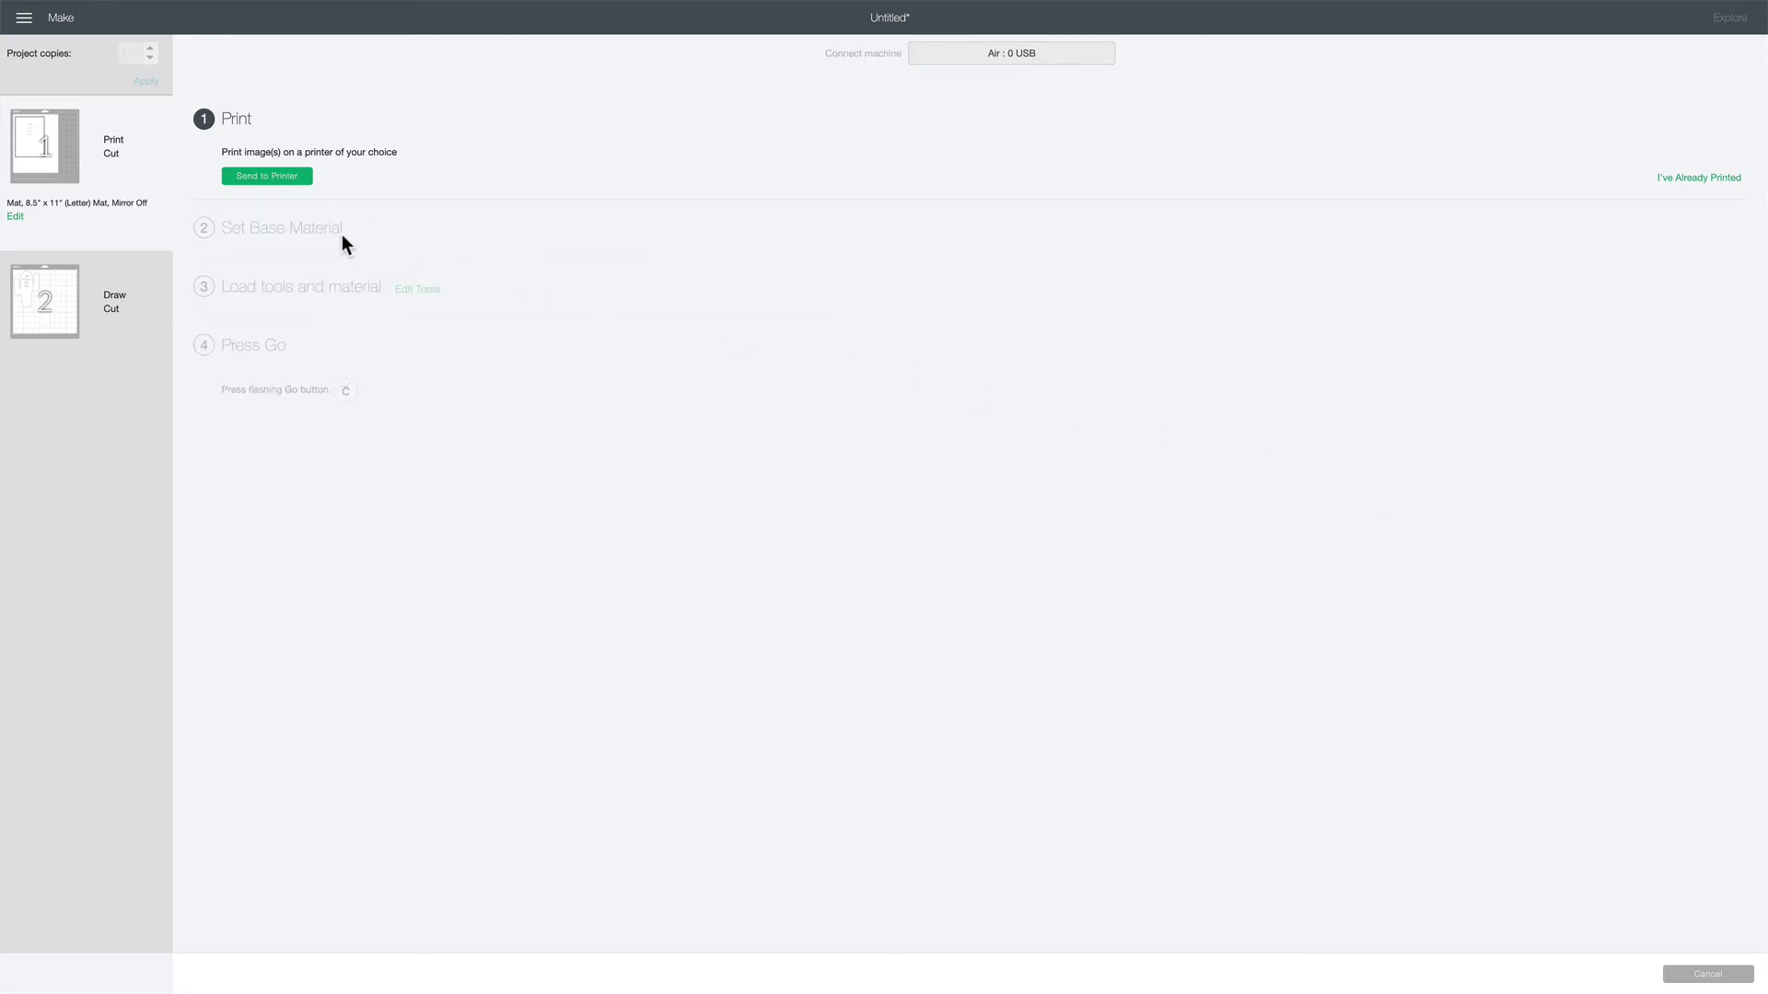
{"action": "left_click", "coordinate": [284, 177]}
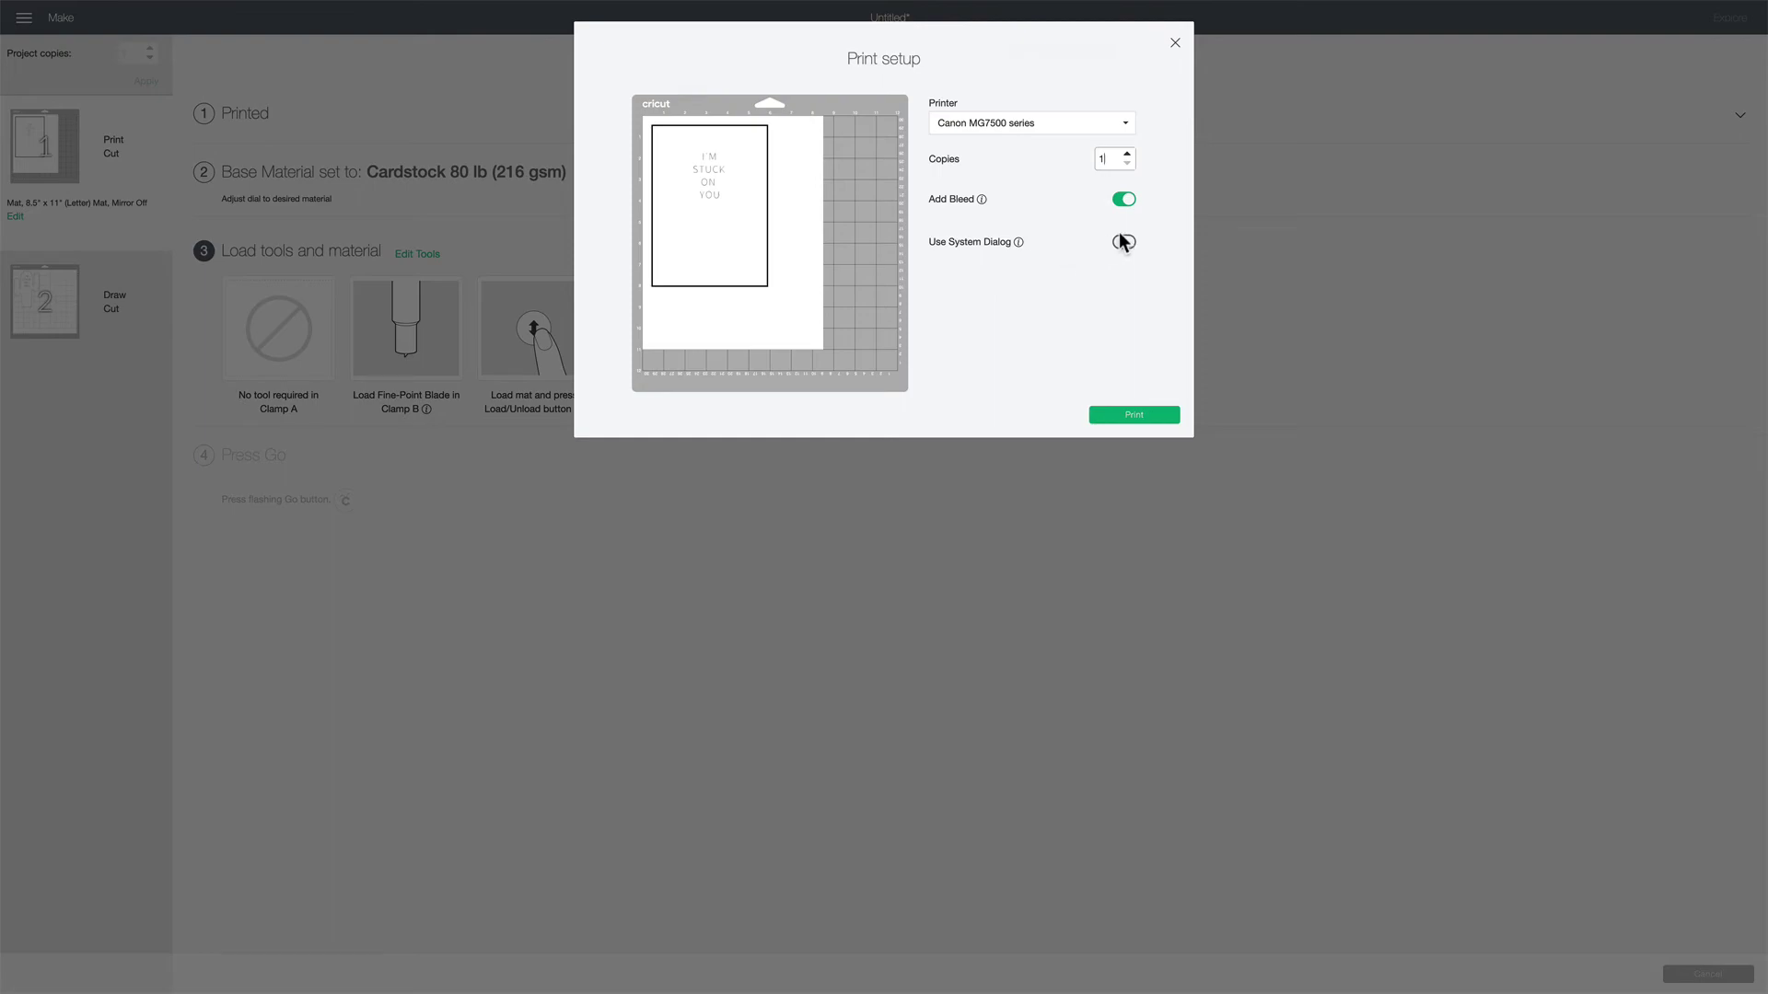
Try the system print dialog for the cactus card with the print quality at Best, and cancel the print
{"action": "left_click", "coordinate": [1128, 200]}
{"action": "left_click", "coordinate": [1122, 242]}
{"action": "left_click", "coordinate": [1153, 415]}
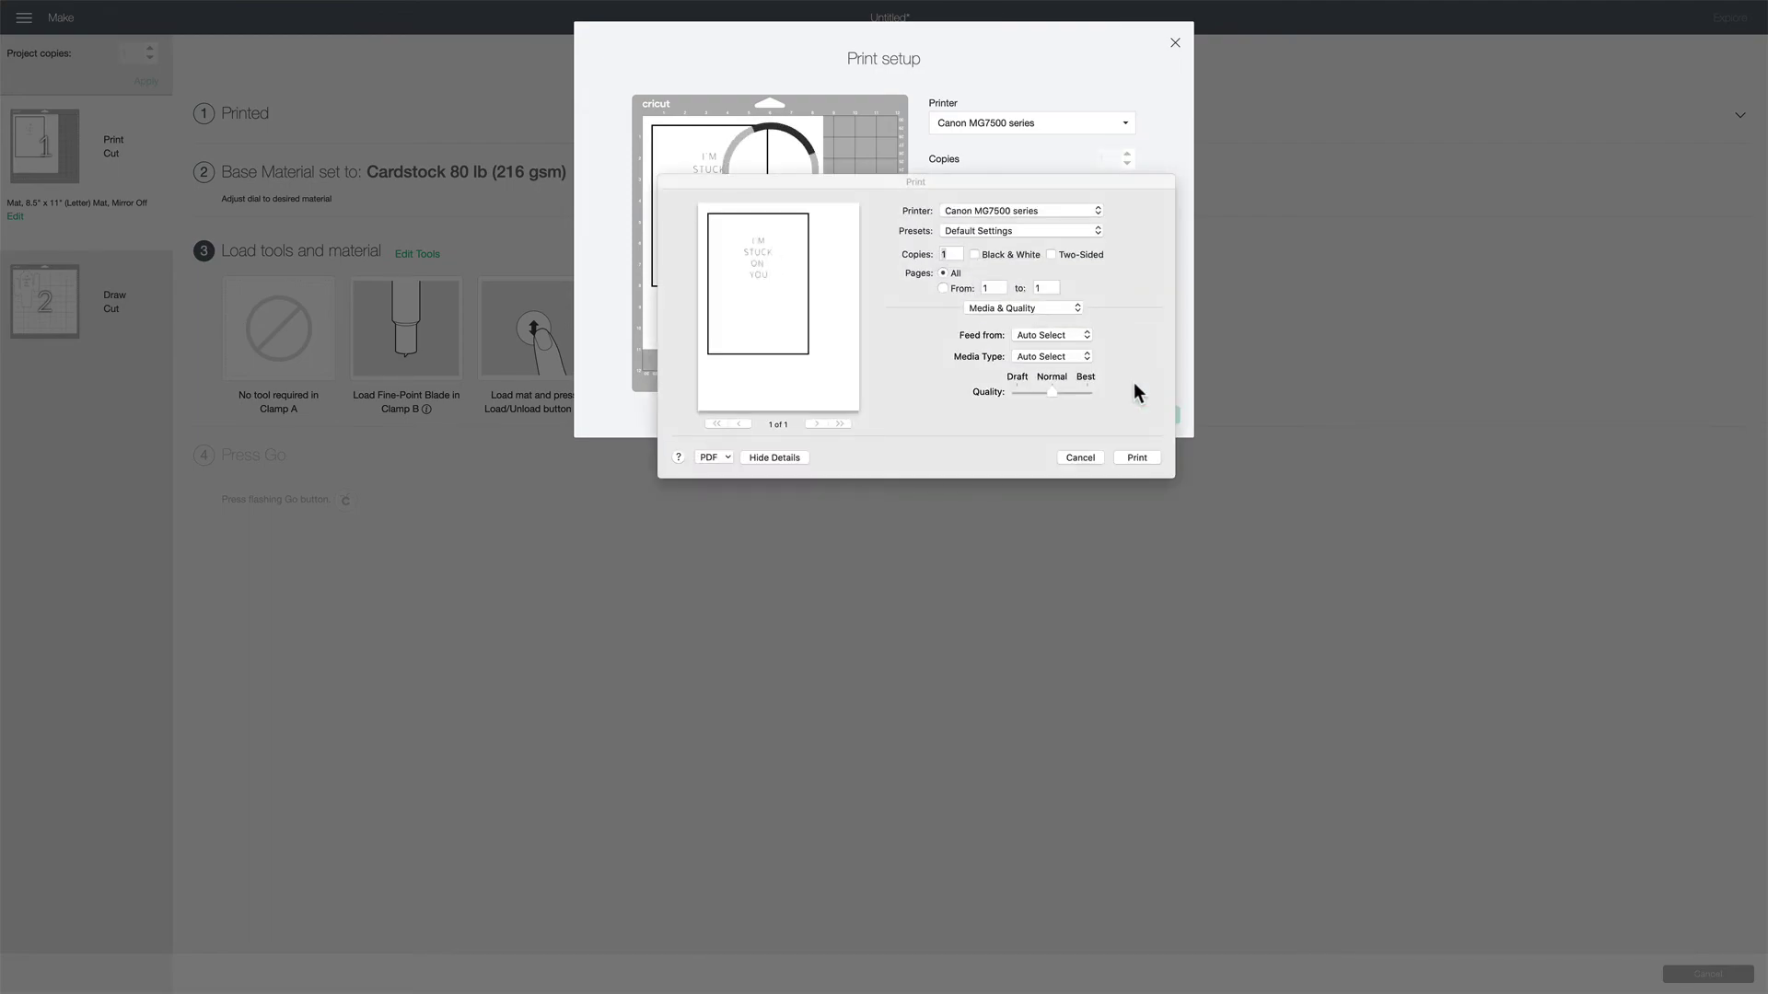
{"action": "left_click", "coordinate": [1051, 394]}
{"action": "left_click_drag", "start_coordinate": [1052, 393], "coordinate": [1096, 395]}
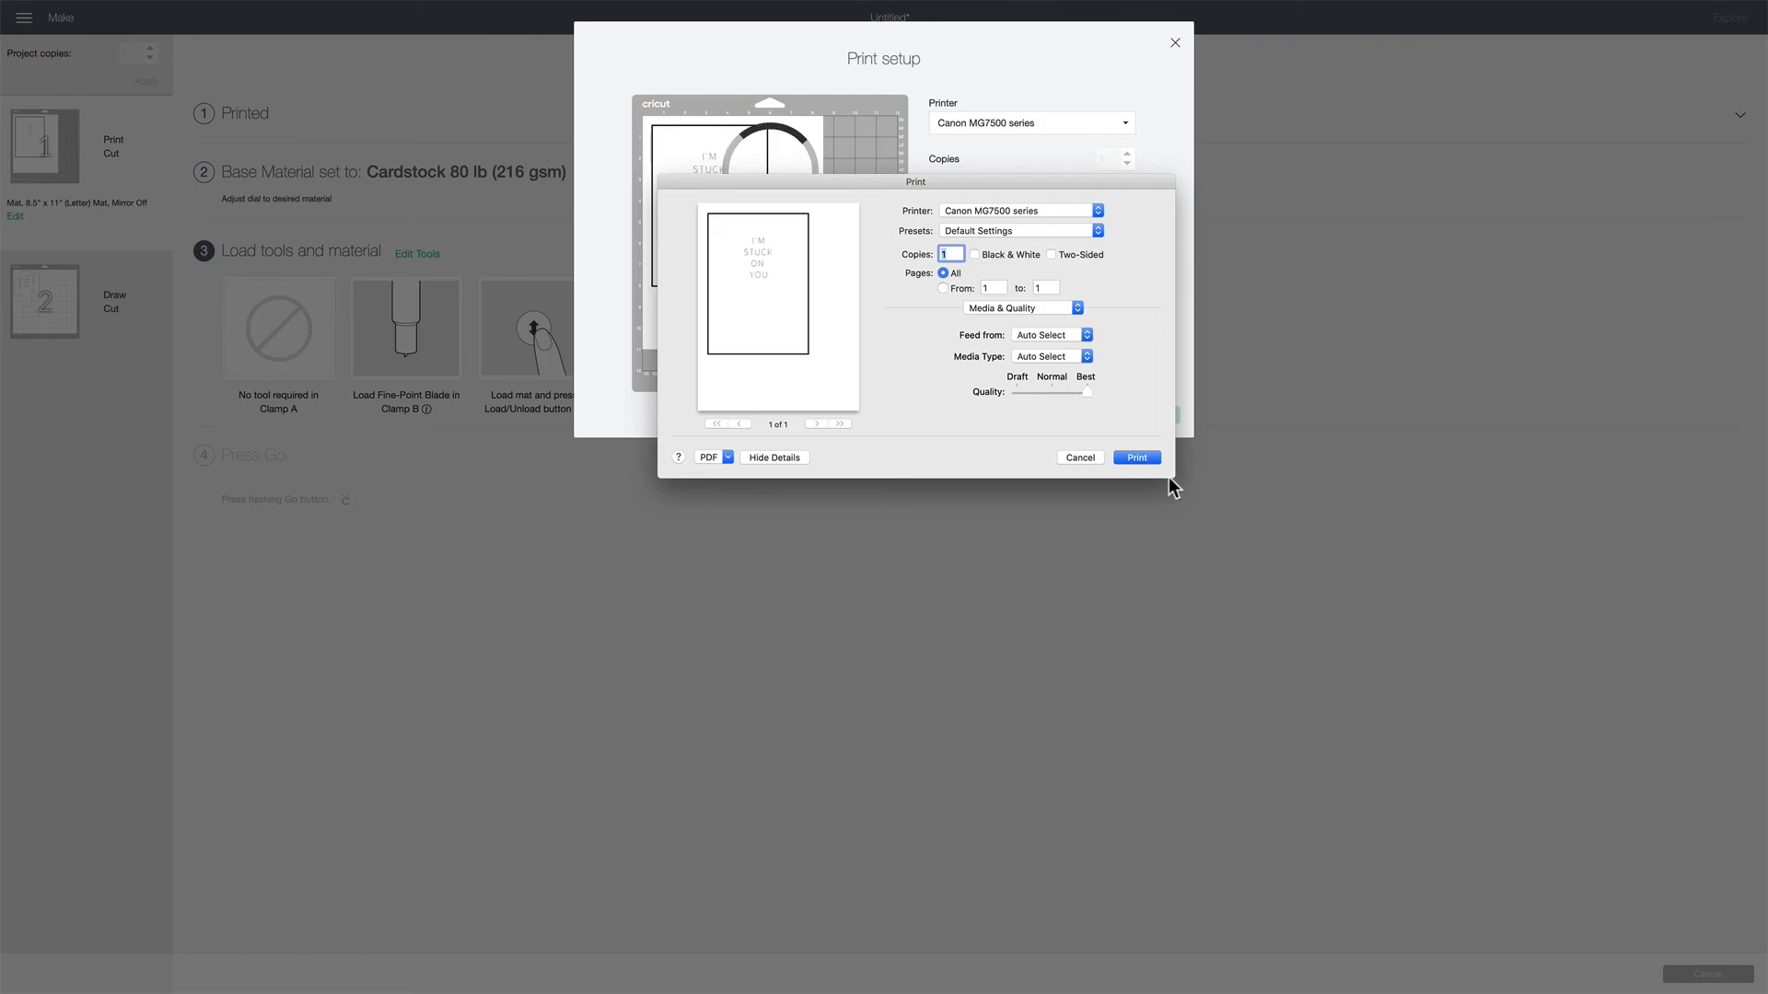
{"action": "left_click", "coordinate": [1085, 461]}
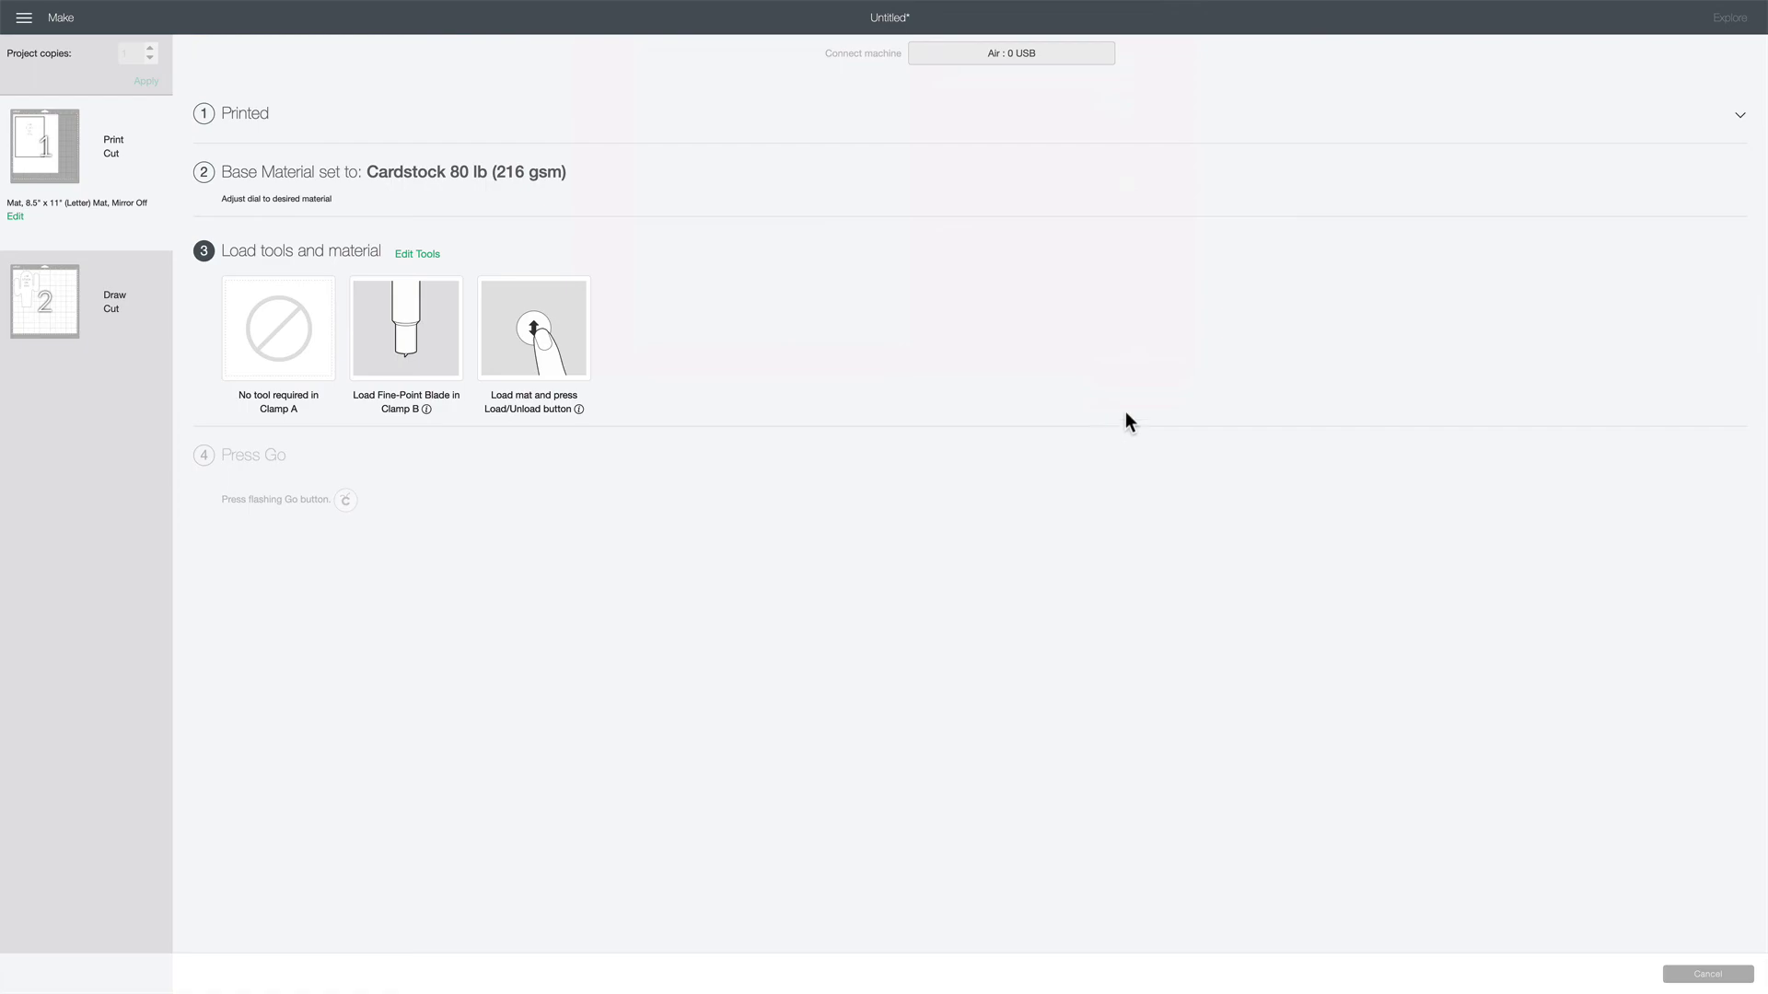
Review the required tools and material for the print and draw mats, and cancel the cut to return to the canvas
{"action": "mouse_move", "coordinate": [21, 155]}
{"action": "left_click", "coordinate": [123, 295]}
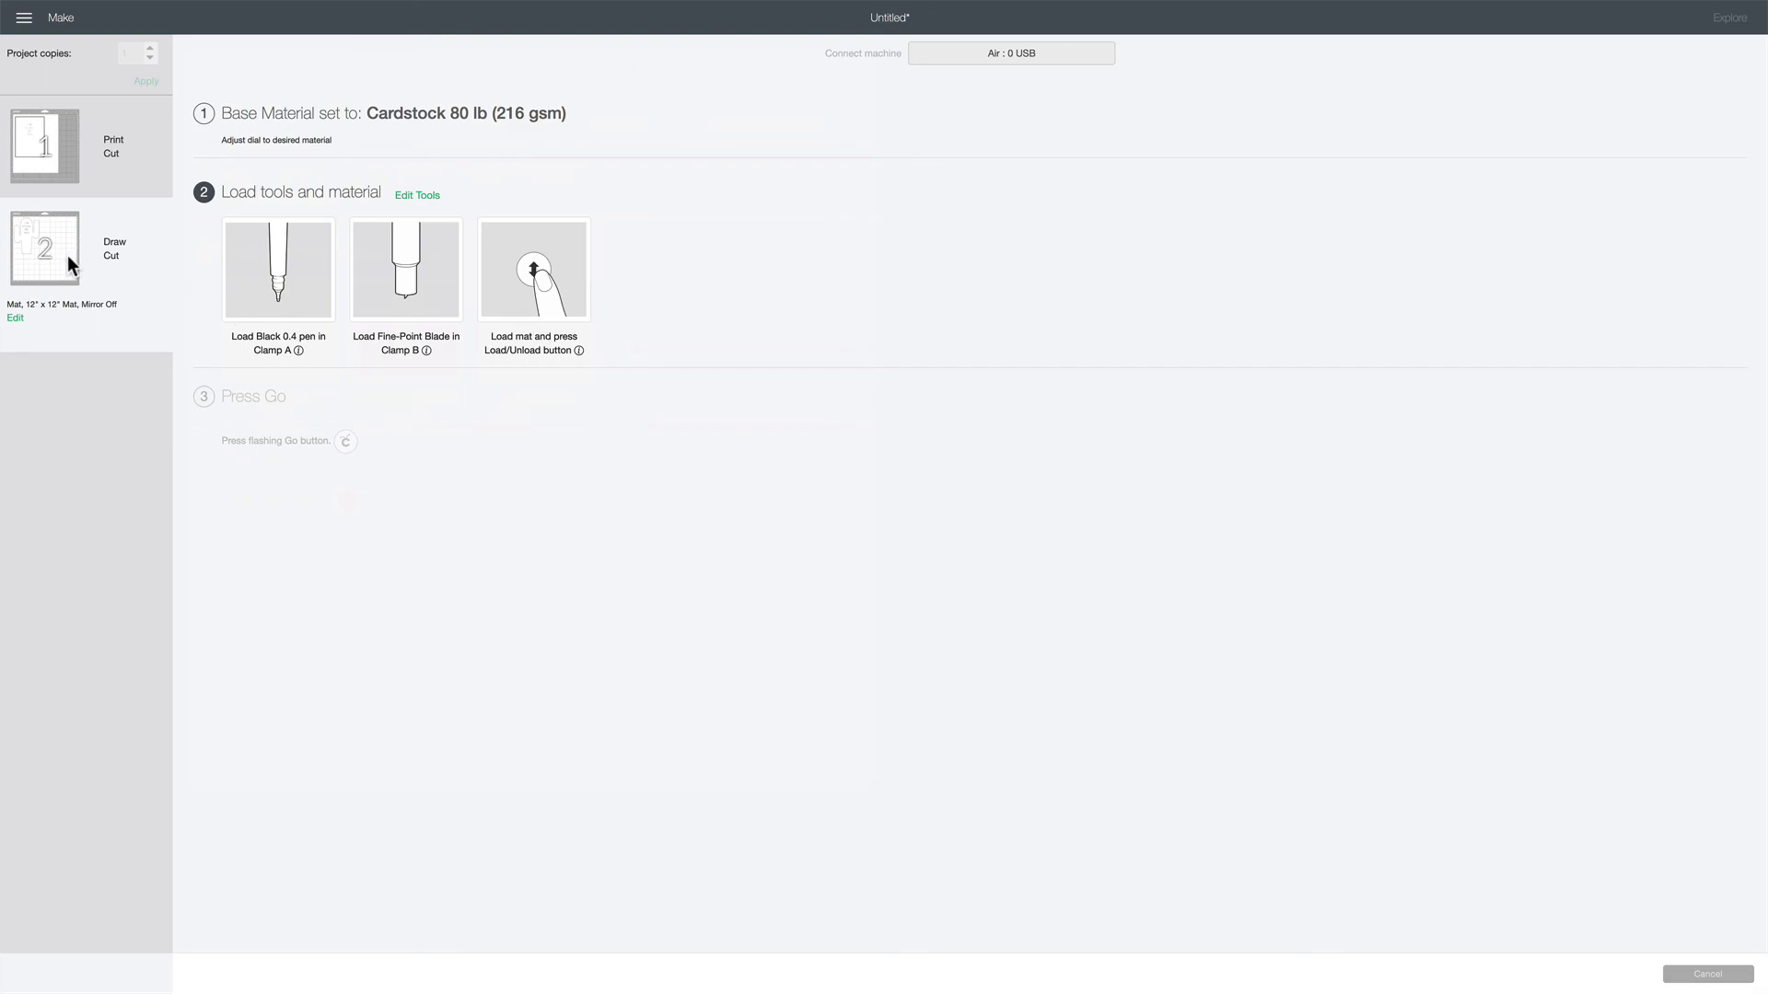
{"action": "mouse_move", "coordinate": [69, 260]}
{"action": "left_click", "coordinate": [1731, 974]}
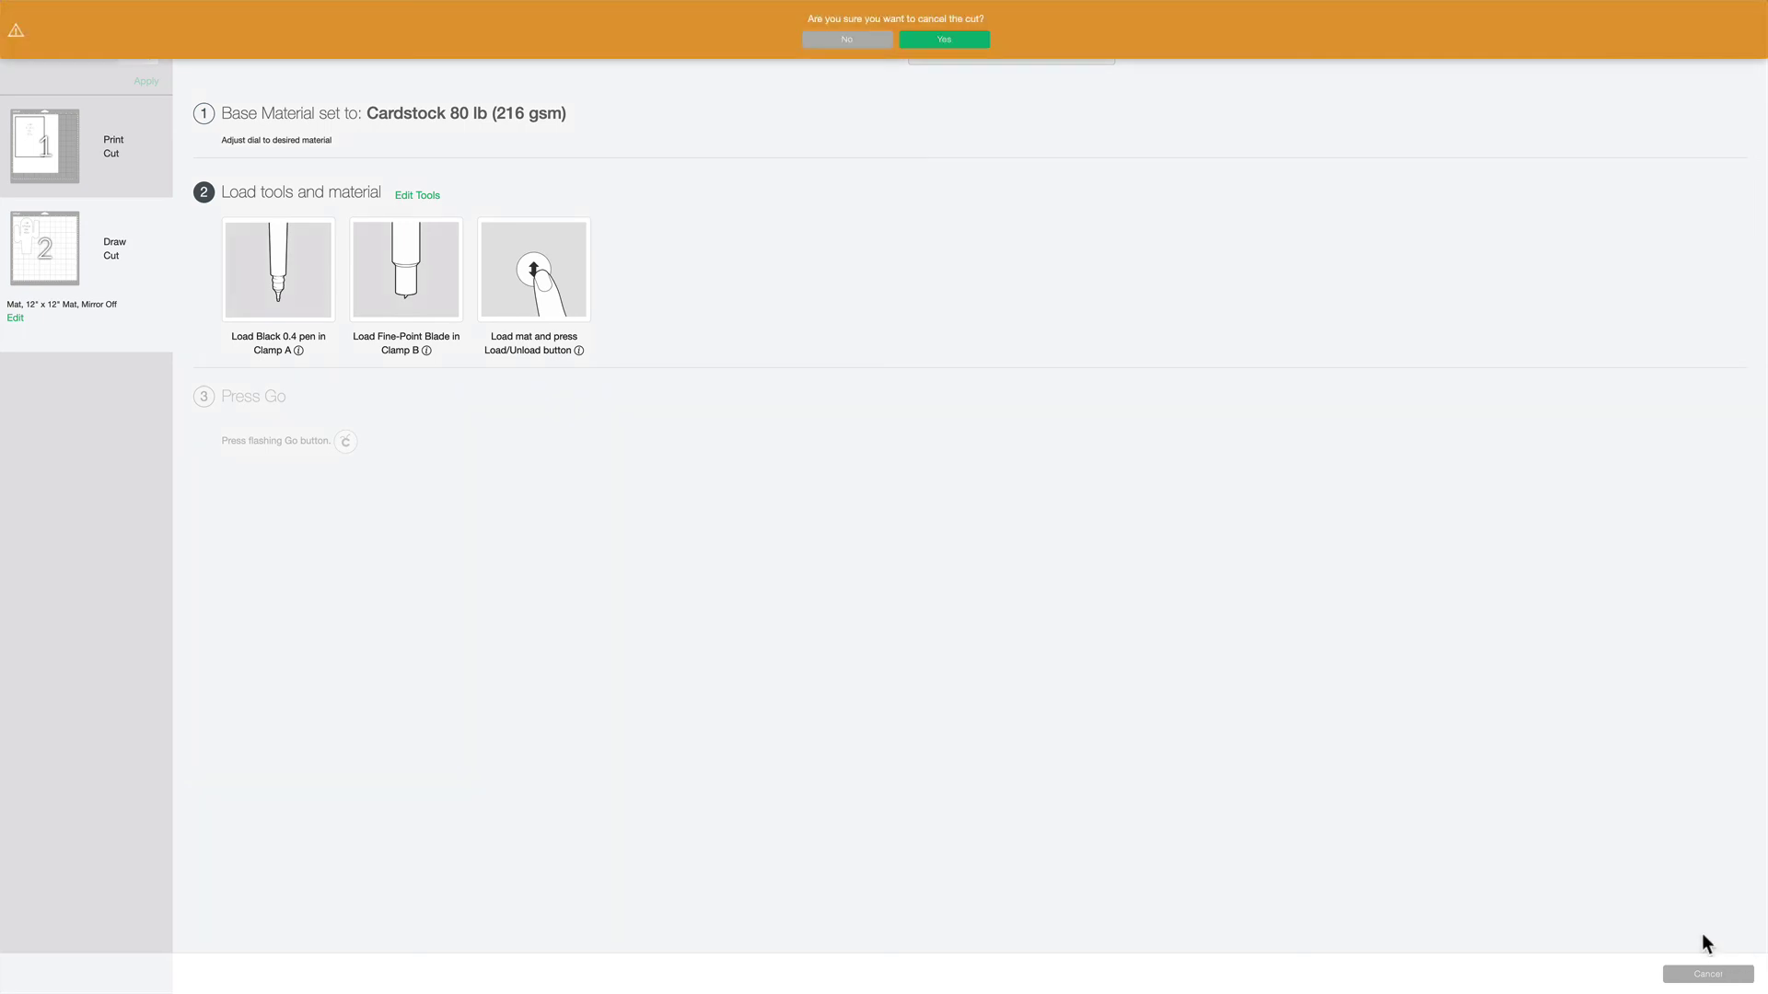
{"action": "left_click", "coordinate": [960, 41]}
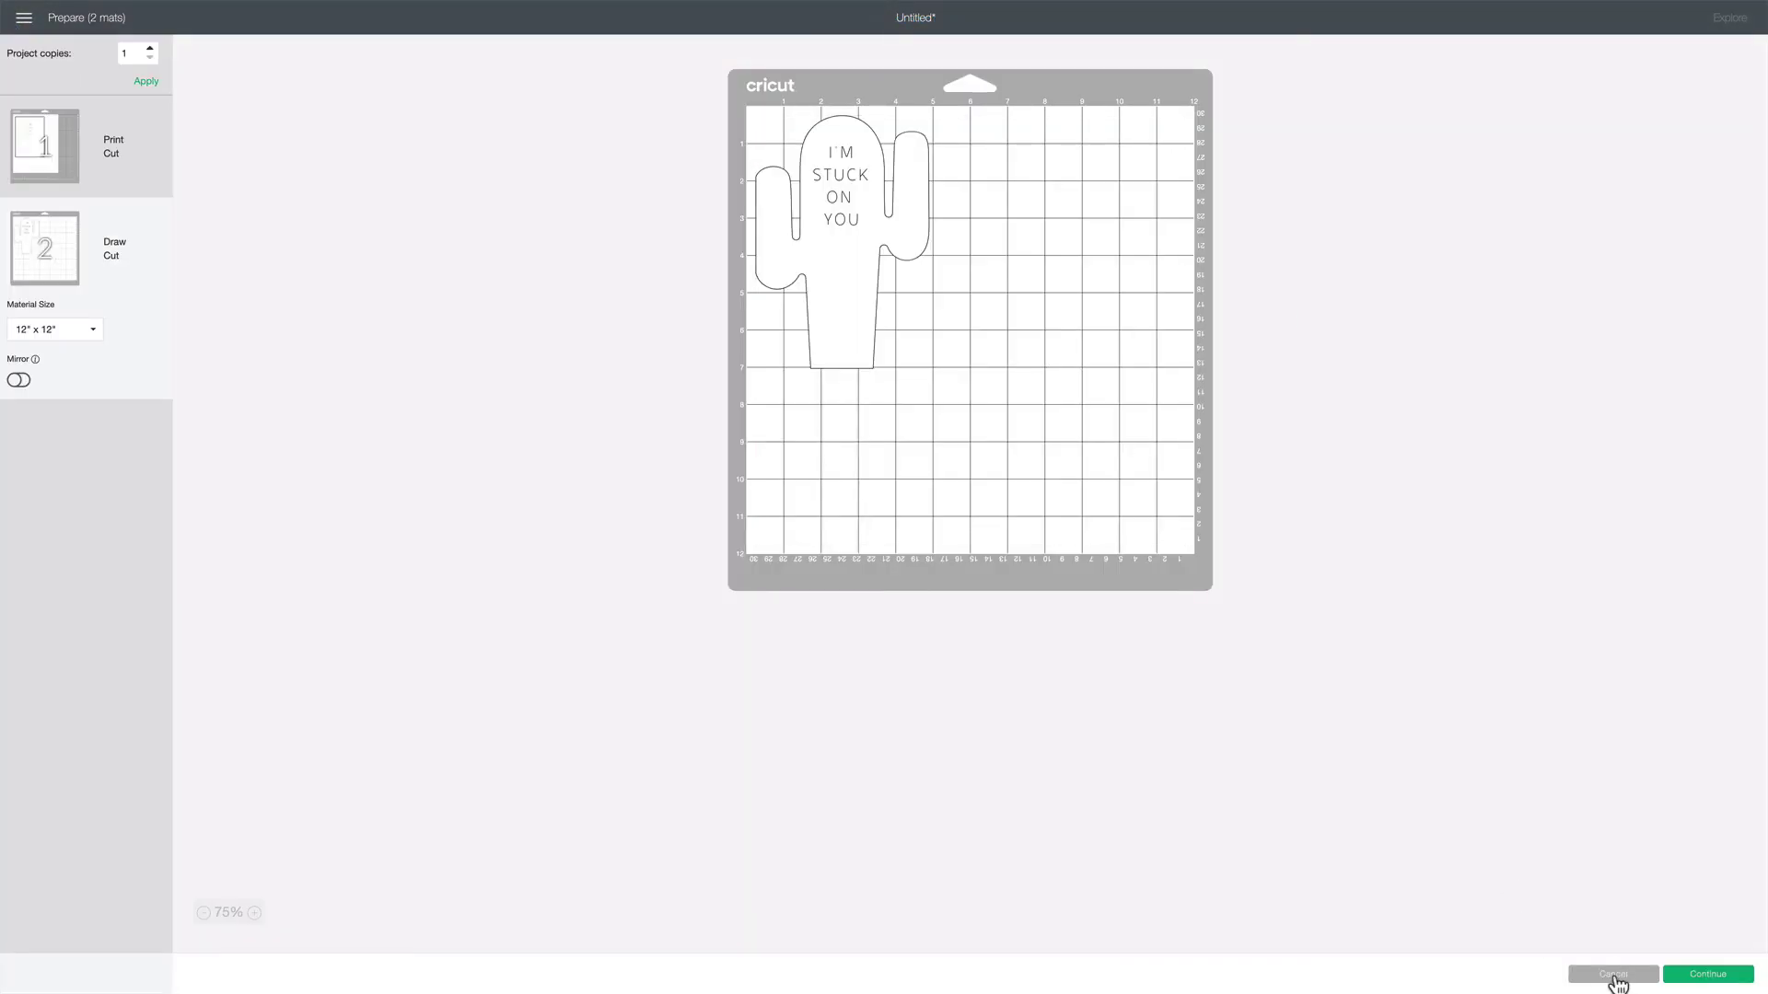
{"action": "left_click", "coordinate": [1614, 976]}
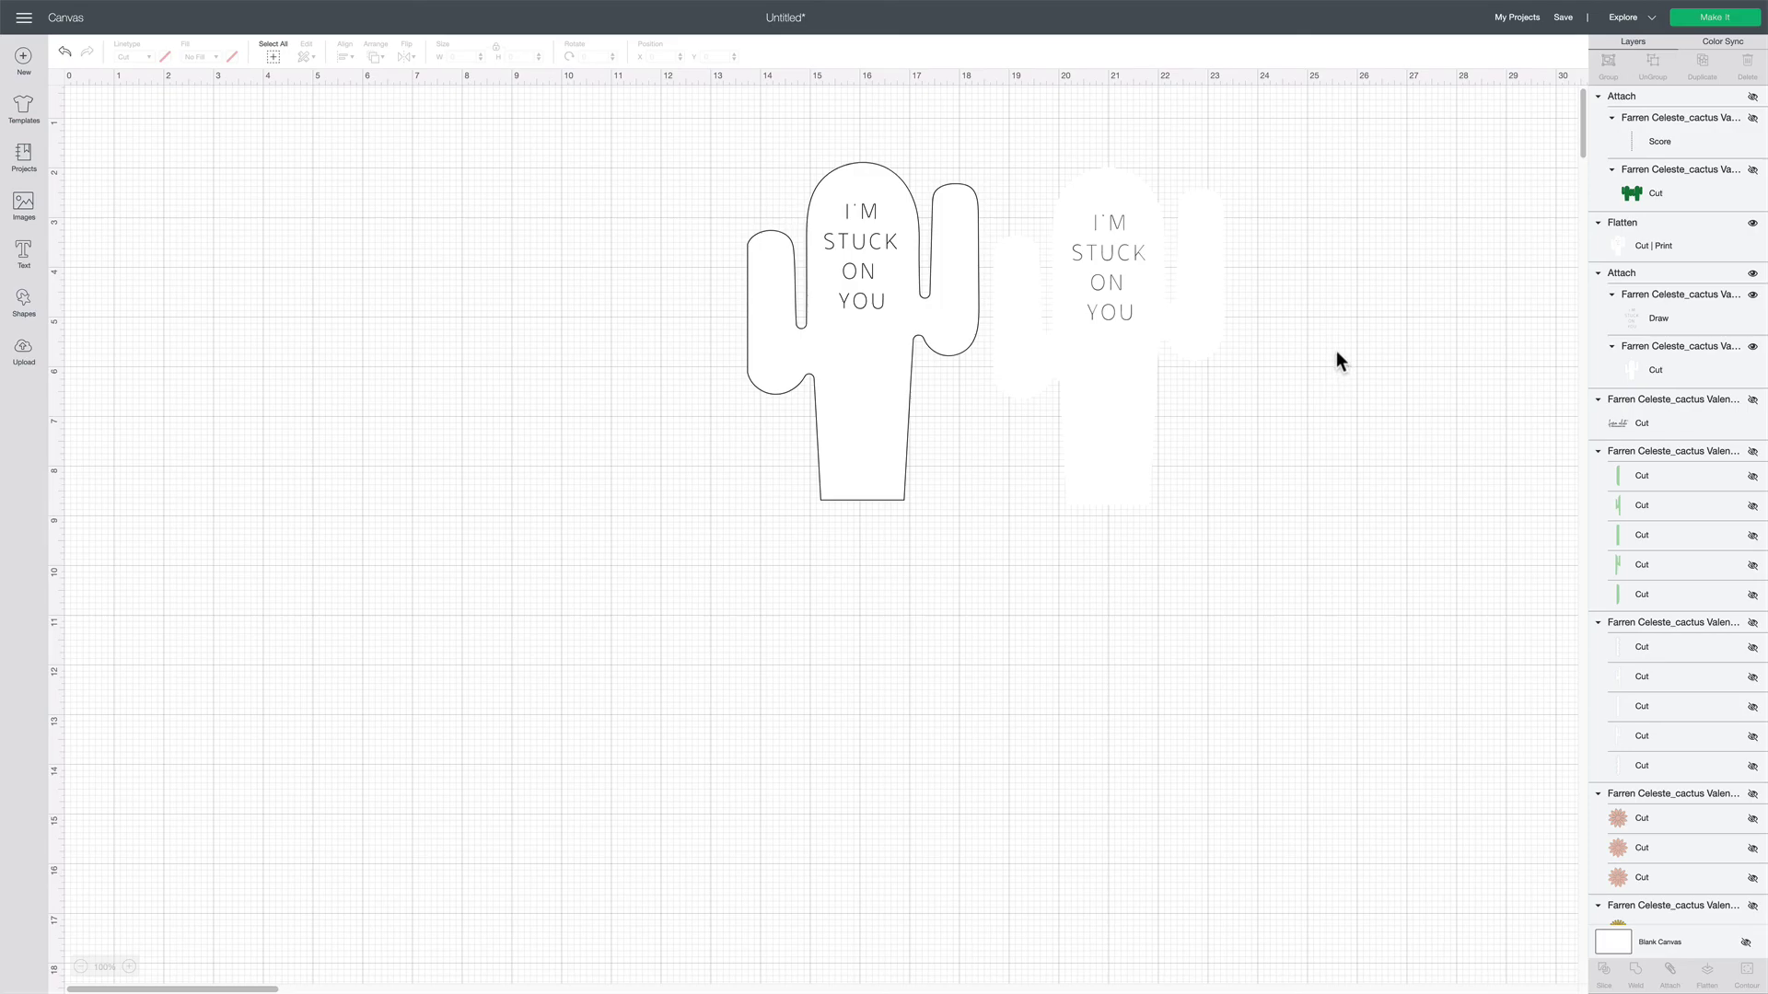
Start saving the project and cancel without entering a project name
{"action": "left_click", "coordinate": [1564, 19]}
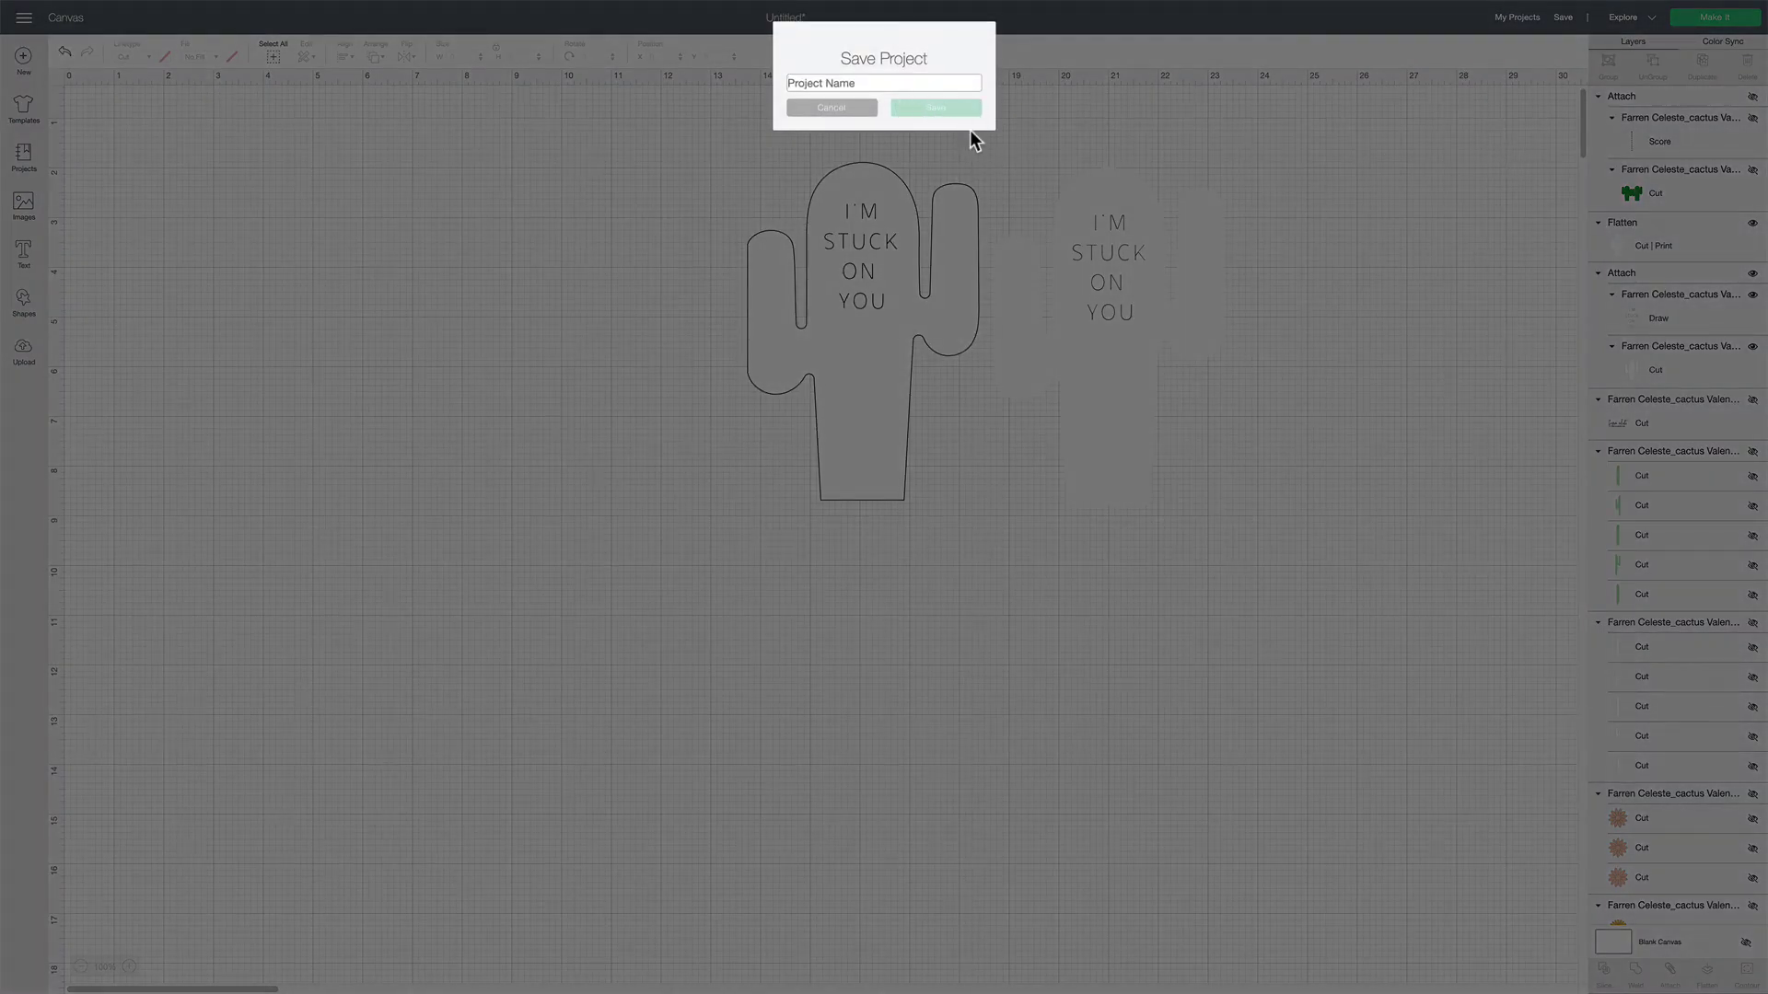
{"action": "left_click", "coordinate": [854, 121]}
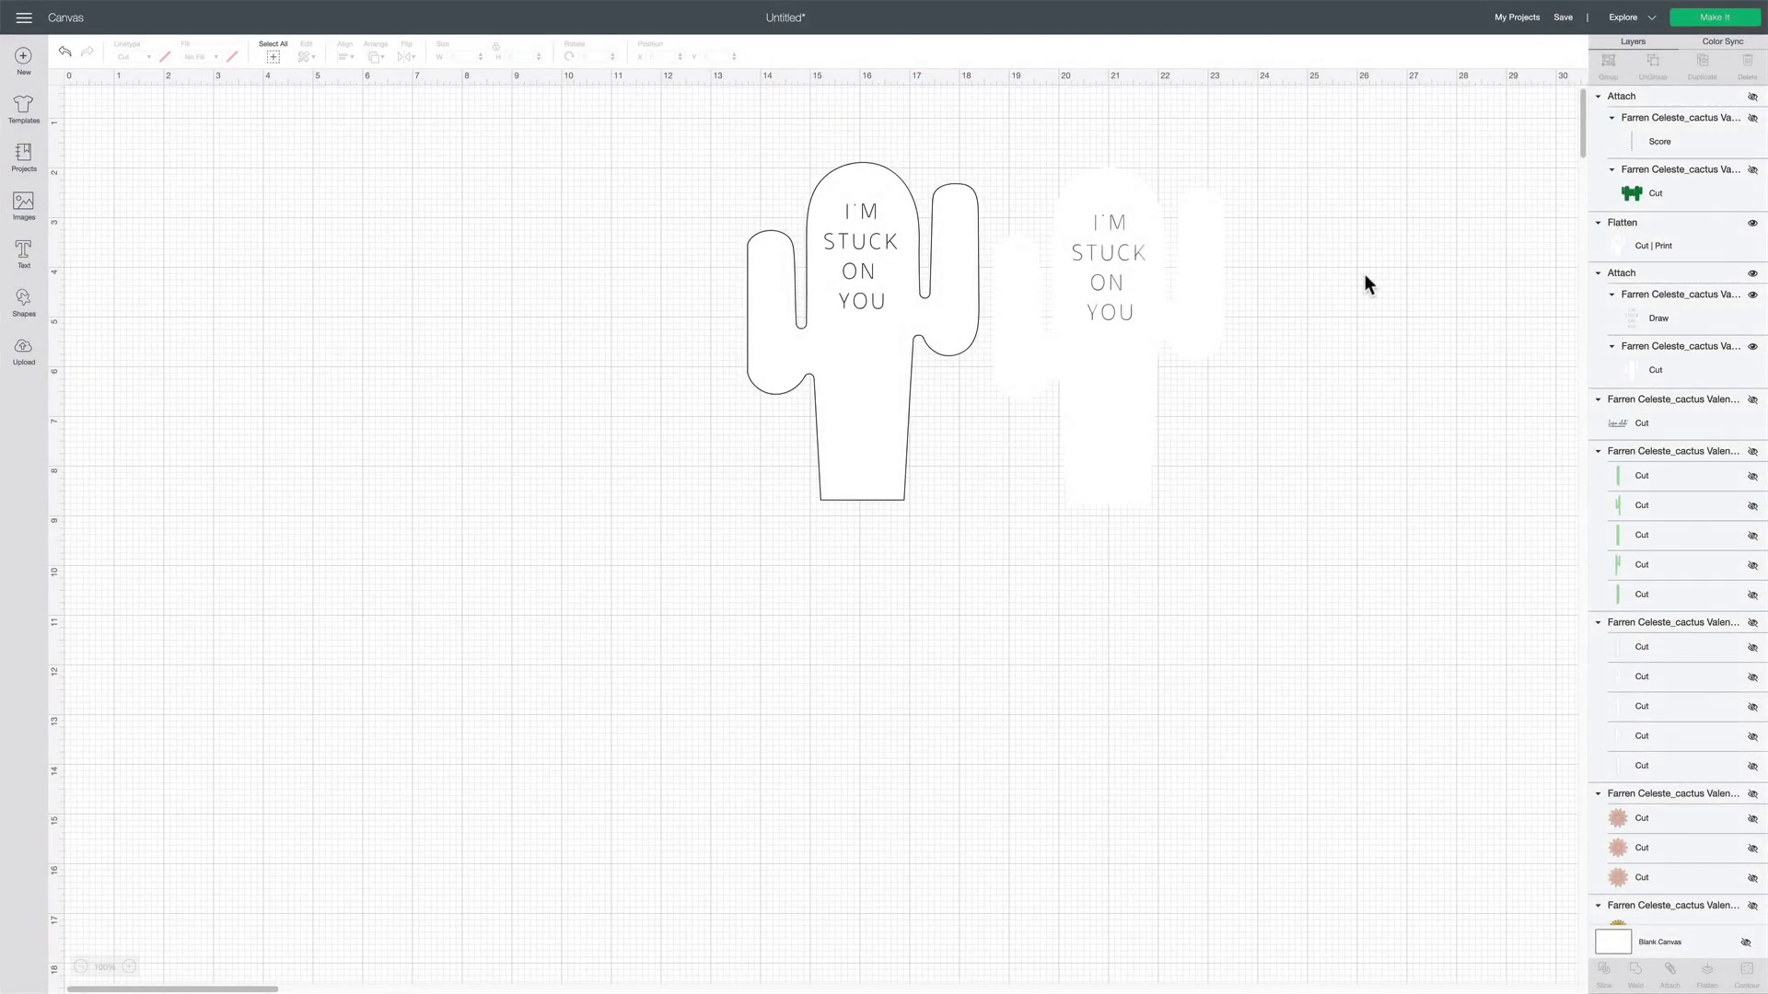